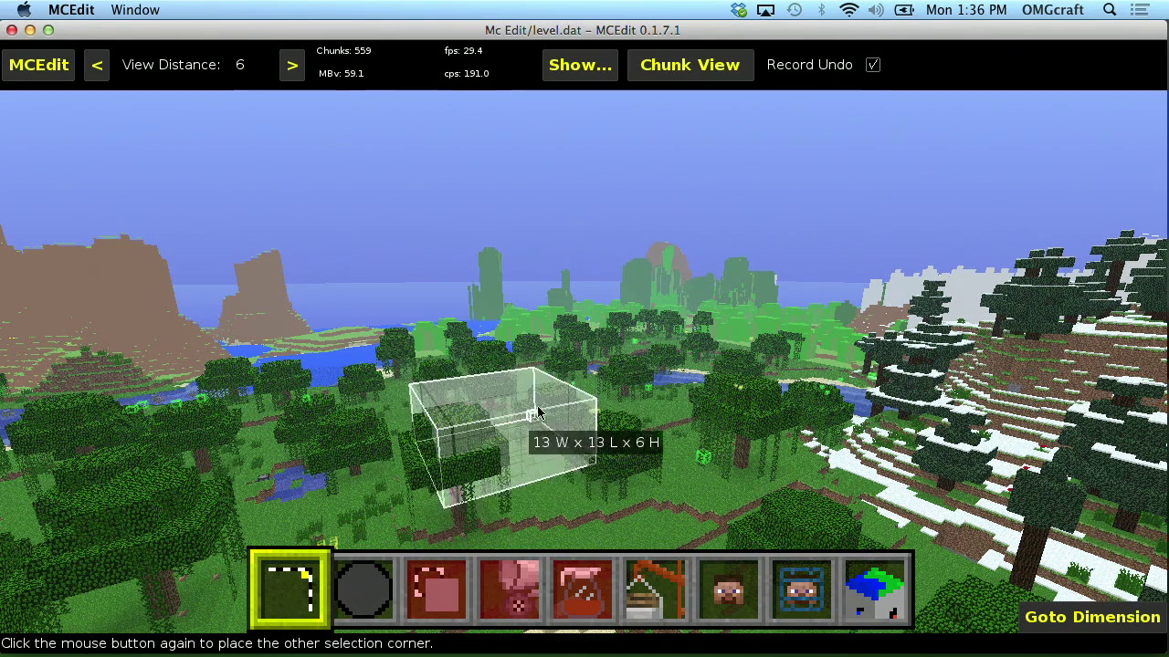
# - Expand a forest selection of about 17W x 62L x 14H to whole chunks, and clear the selection
pyautogui.moveTo(780, 366); pyautogui.dragTo(1051, 256)
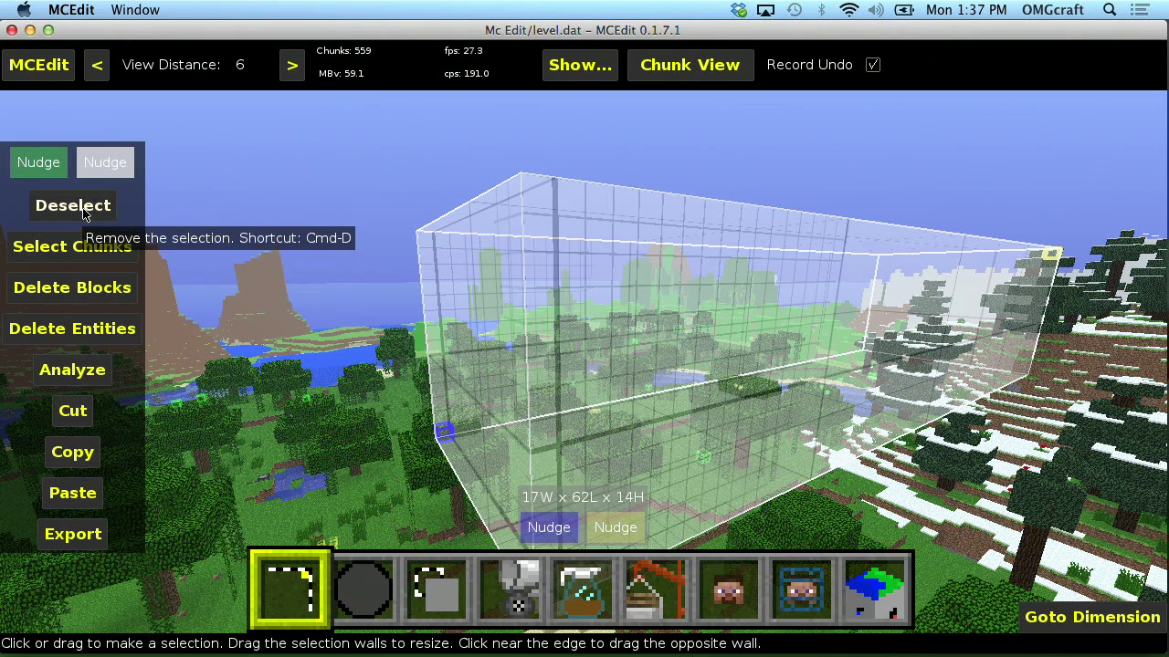
pyautogui.click(78, 250)
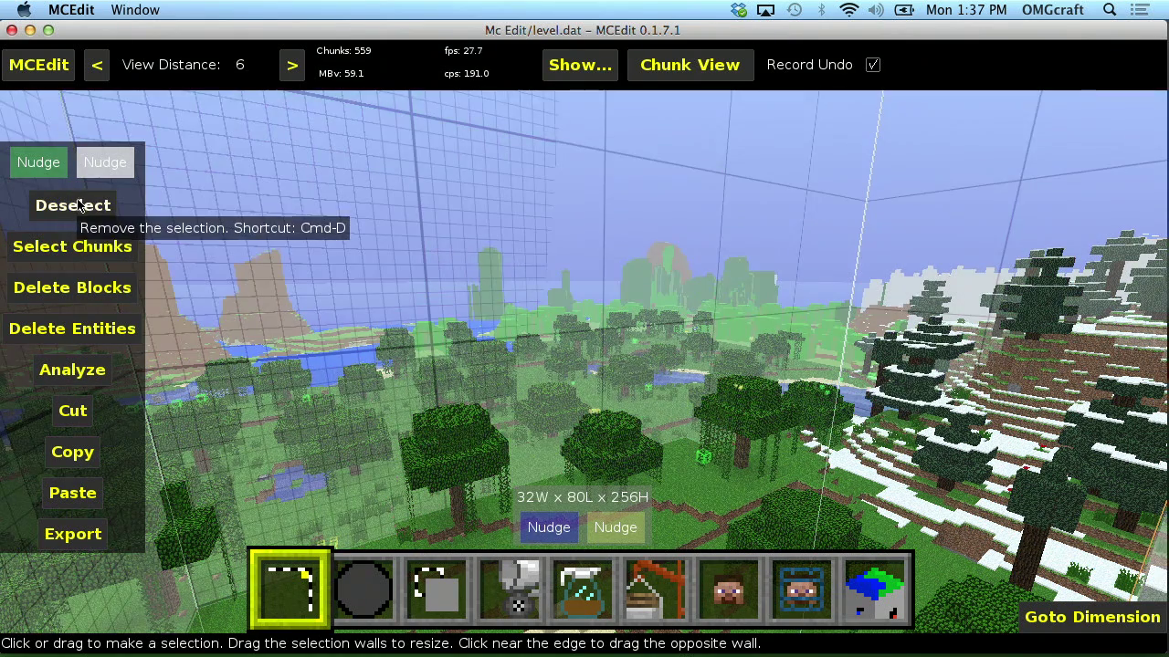
pyautogui.click(77, 207)
# - Select a forest volume of about 47W x 30L x 10H and analyze the blocks it contains
pyautogui.click(329, 542)
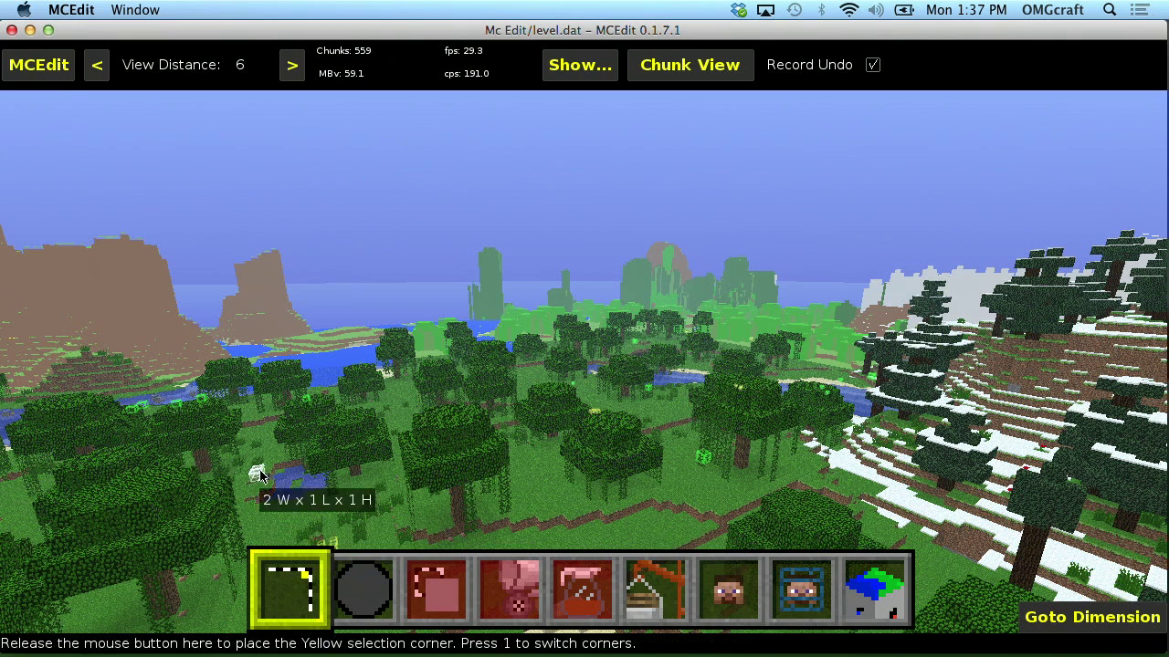
pyautogui.click(446, 461)
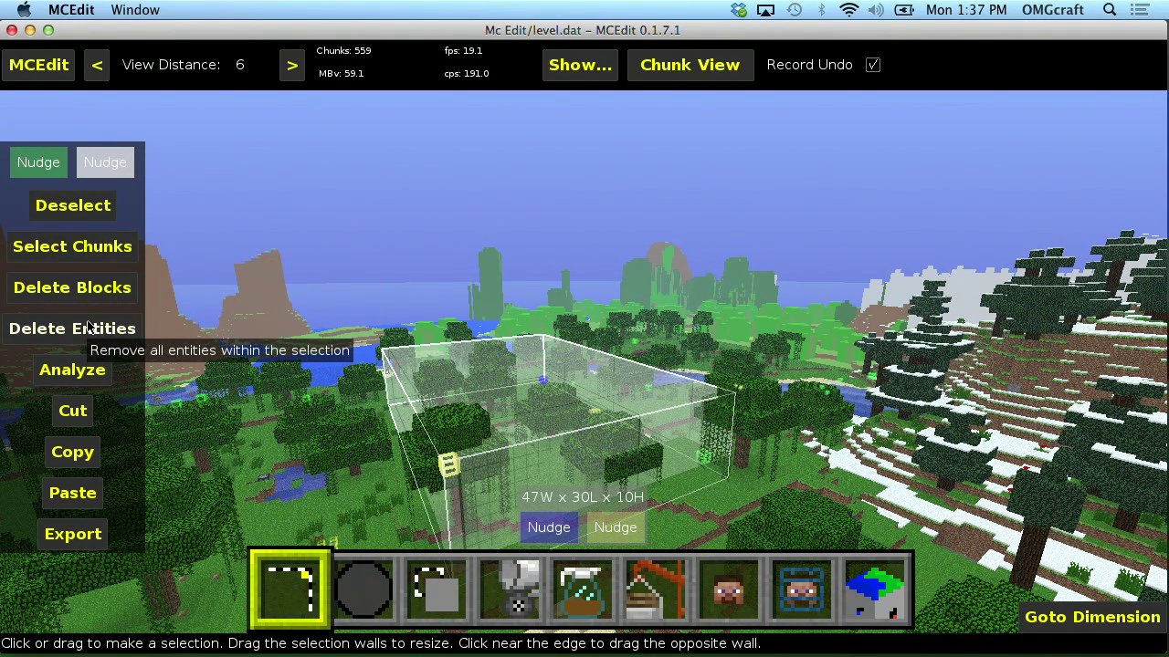
pyautogui.click(89, 370)
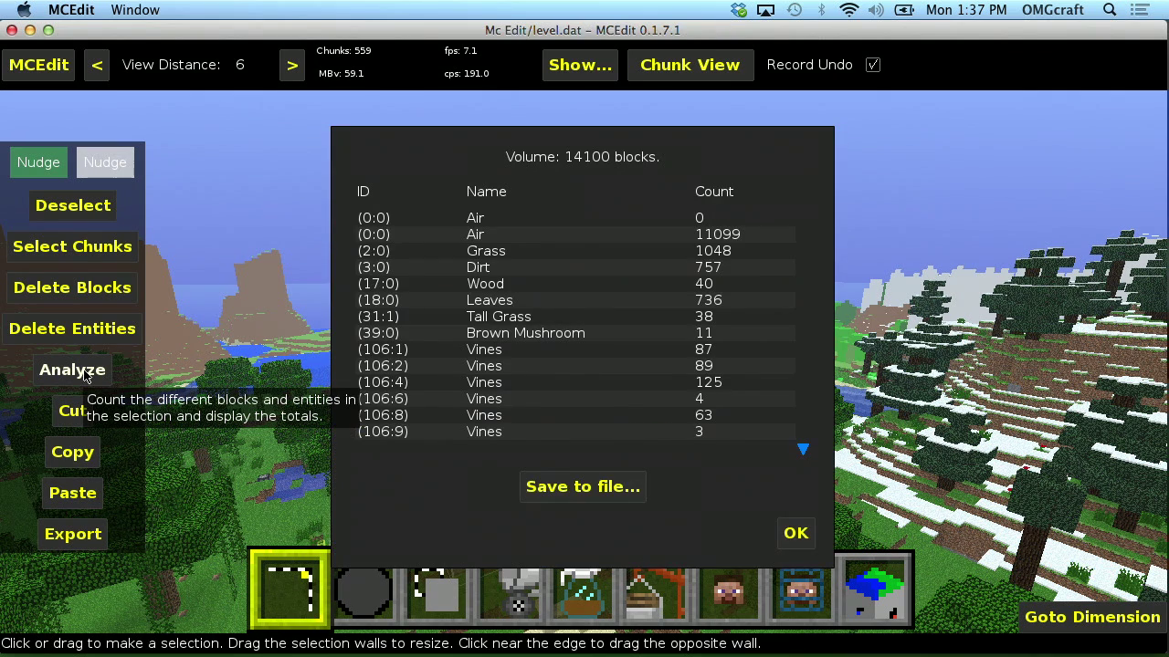
pyautogui.scroll(-7, 564, 292)
pyautogui.scroll(7, 564, 292)
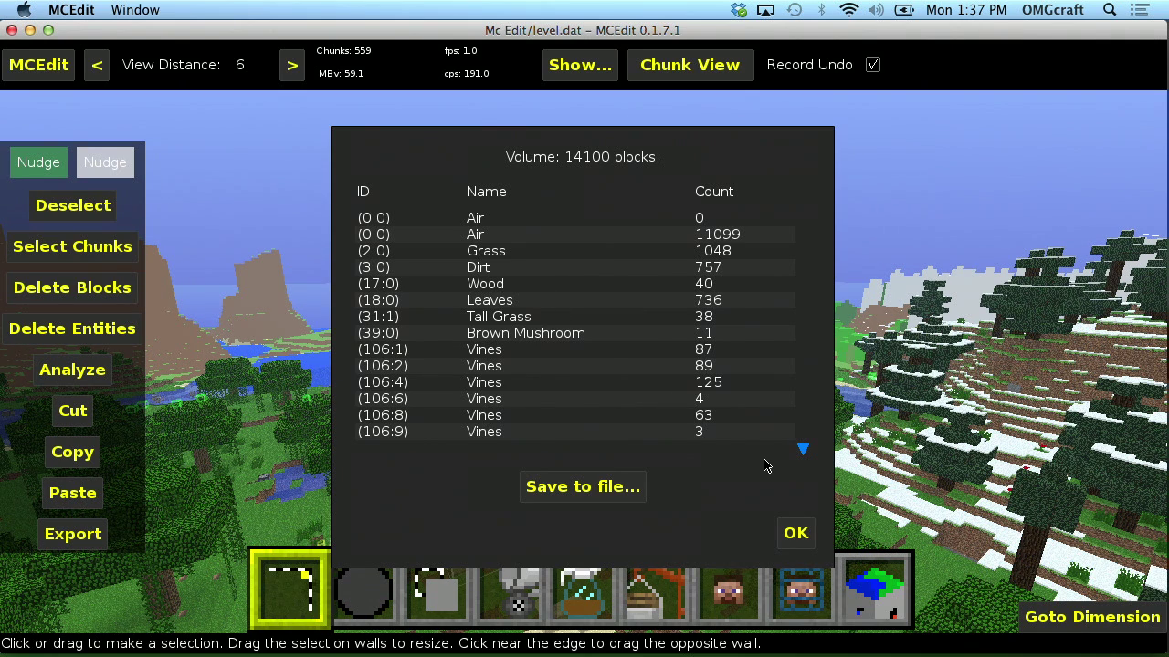
pyautogui.click(796, 533)
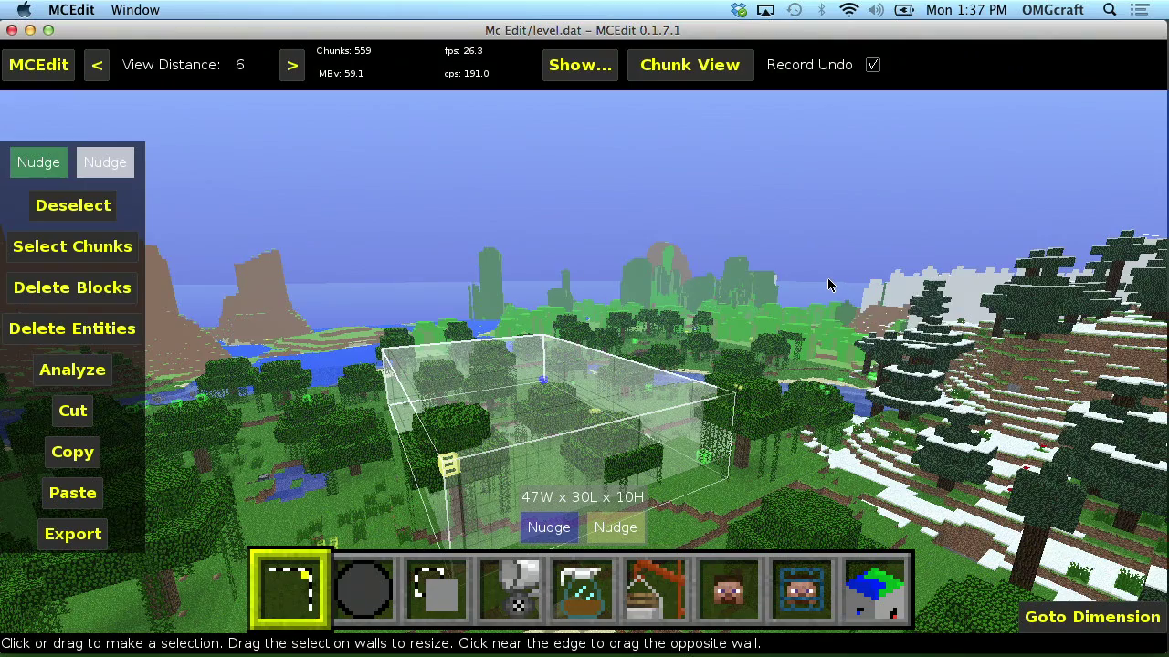
# - Select a new volume of about 96W x 31L x 20H, from the small forest pond to the snowy treetops
pyautogui.click(280, 482)
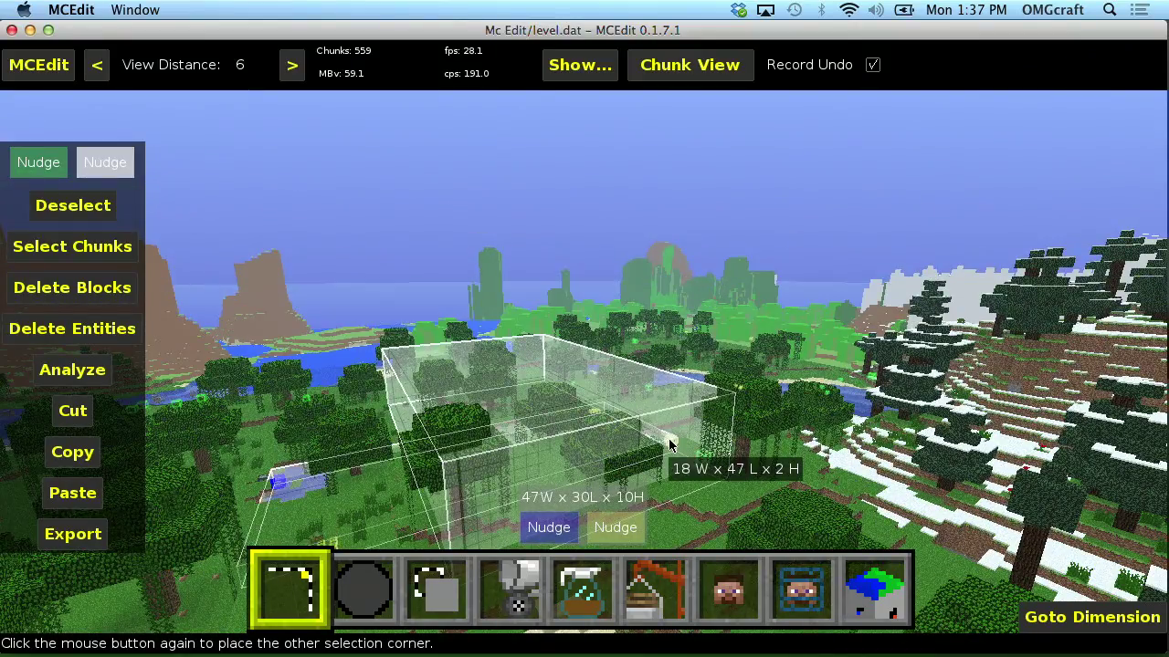
pyautogui.rightClick(724, 410)
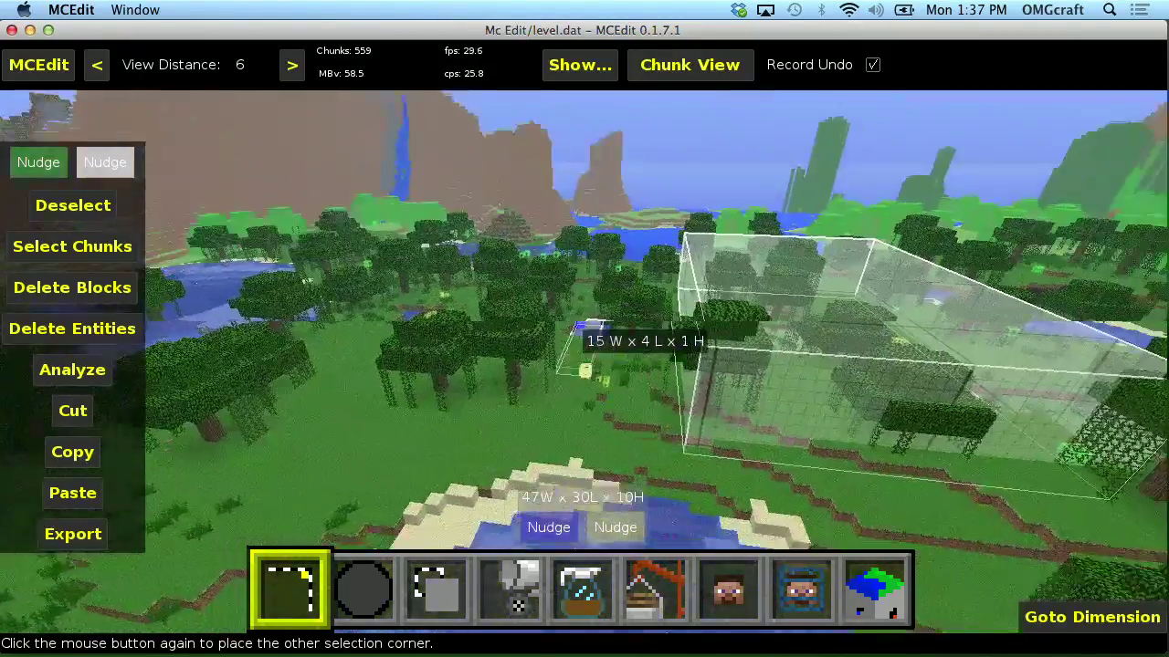
pyautogui.moveTo(585, 370)
pyautogui.mouseDown(button='right')
pyautogui.moveTo(547, 365)
pyautogui.moveTo(566, 374)
pyautogui.moveTo(559, 366)
pyautogui.moveTo(574, 352)
pyautogui.moveTo(561, 381)
pyautogui.moveTo(590, 365)
pyautogui.moveTo(506, 365)
pyautogui.moveTo(592, 359)
pyautogui.moveTo(575, 348)
pyautogui.moveTo(603, 362)
pyautogui.moveTo(565, 361)
pyautogui.mouseUp(button='right')
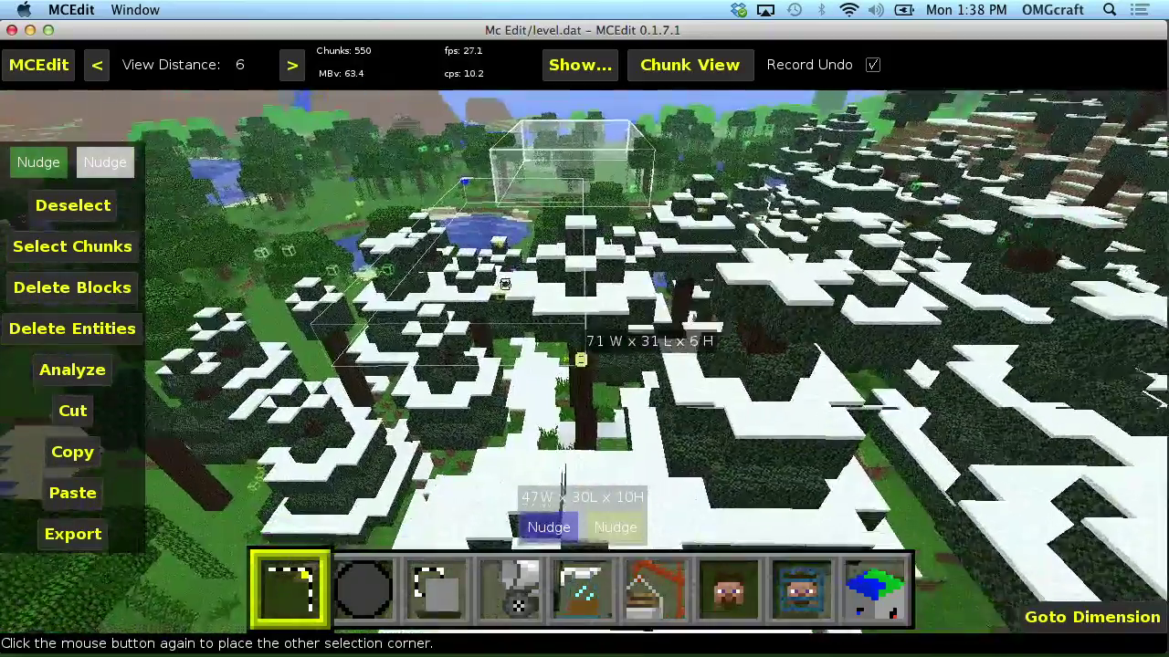
pyautogui.press('w')
pyautogui.moveTo(581, 359); pyautogui.dragTo(588, 336, button='right')
pyautogui.moveTo(576, 378)
pyautogui.mouseDown(button='right')
pyautogui.moveTo(586, 350)
pyautogui.moveTo(583, 383)
pyautogui.moveTo(581, 363)
pyautogui.mouseUp(button='right')
pyautogui.press('s')
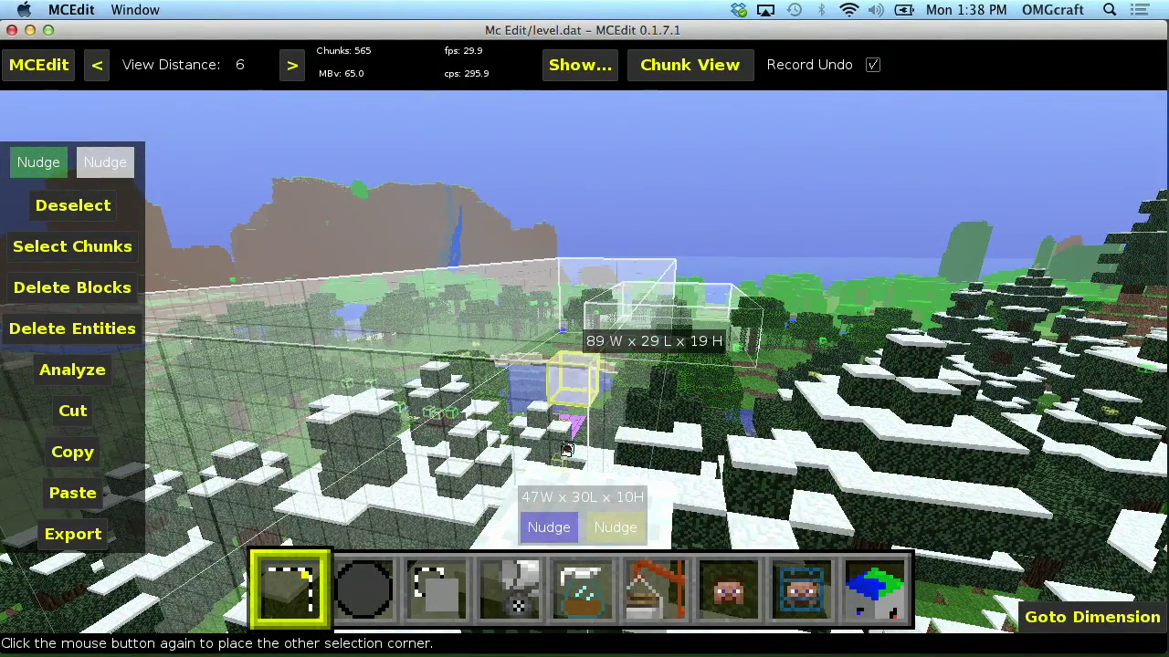
pyautogui.scroll(-8, 581, 364)
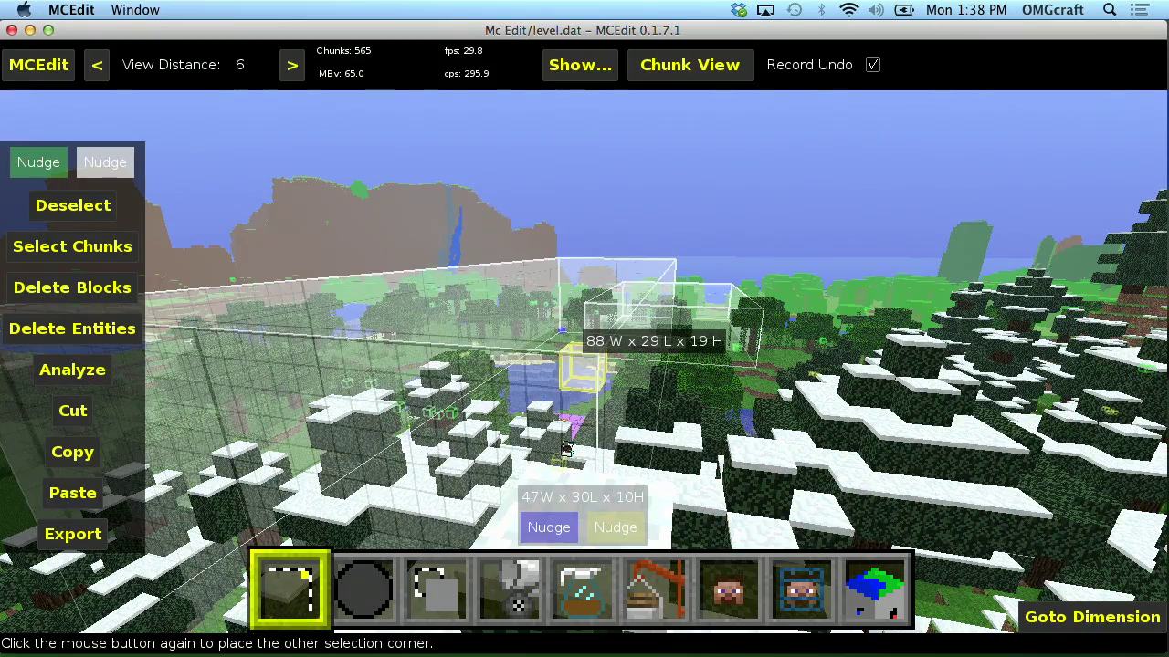
pyautogui.scroll(-5, 582, 363)
pyautogui.scroll(3, 583, 363)
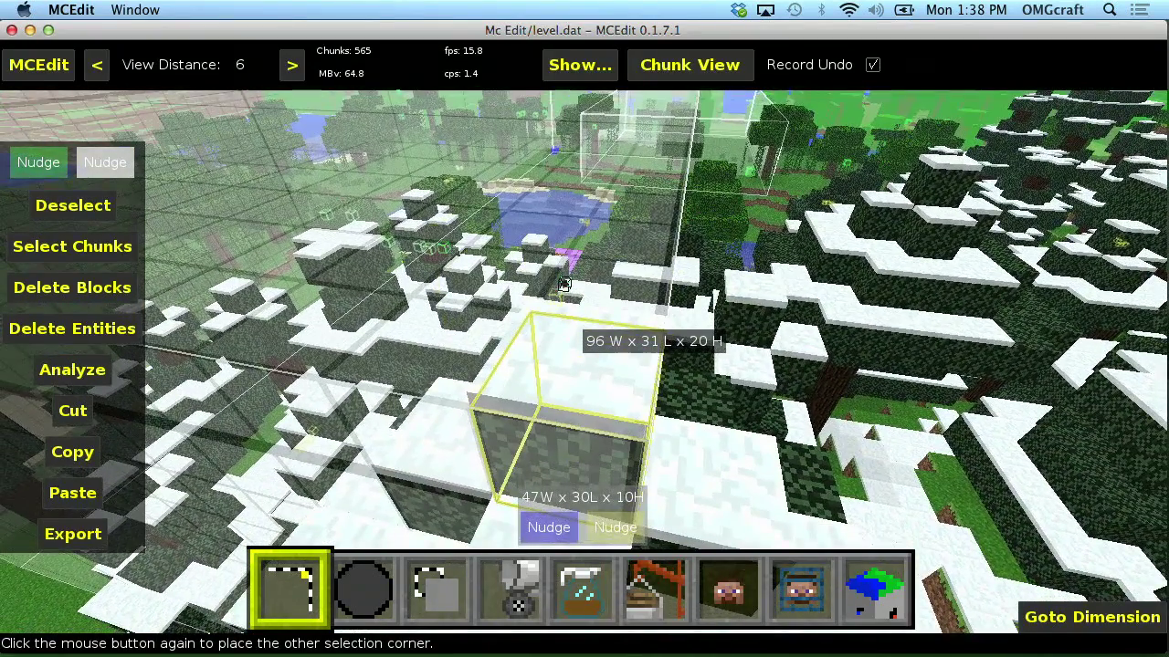
pyautogui.click(563, 345)
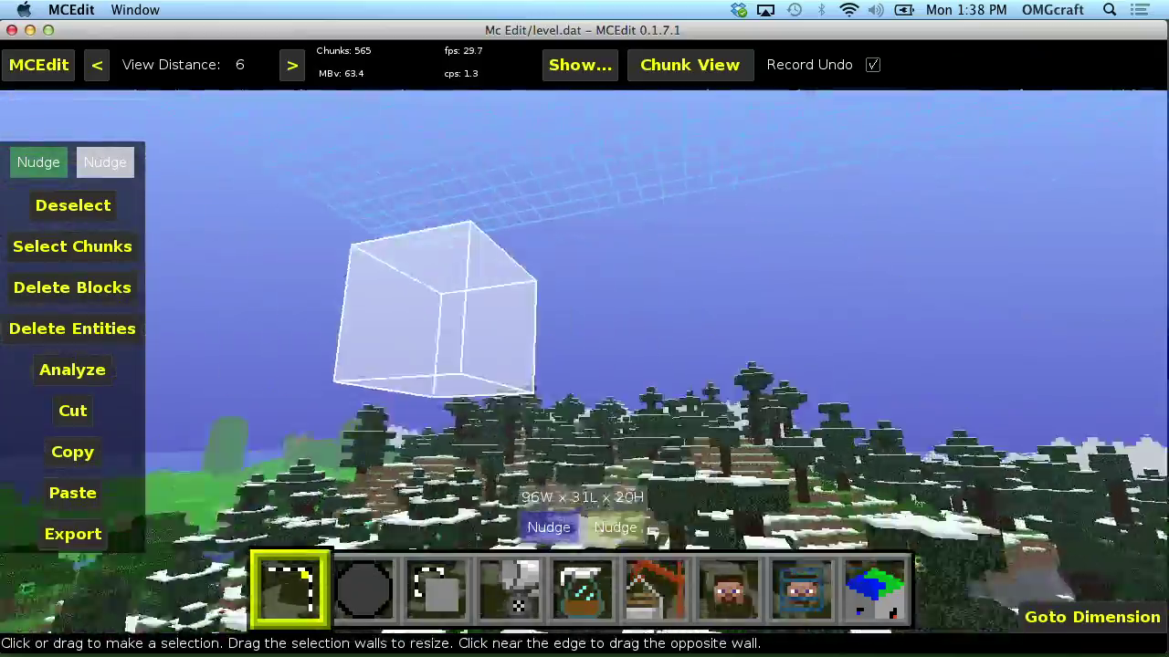
# - Examine the selected volume and its blue corner block from different sides and up close
pyautogui.press('s')
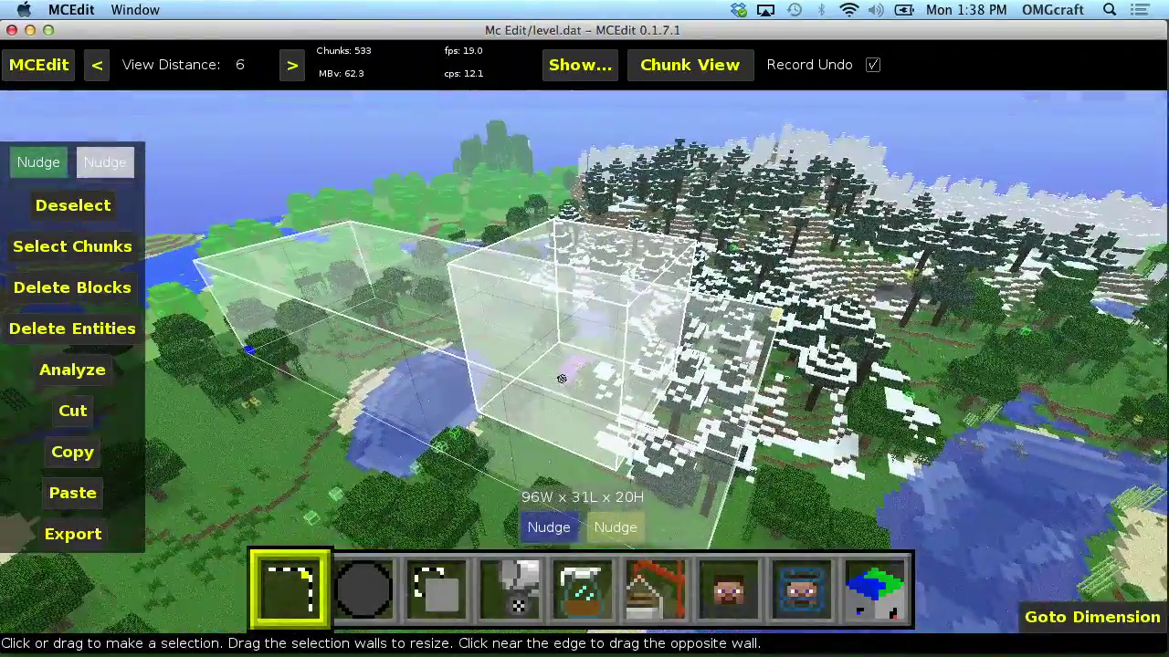
pyautogui.press('l')
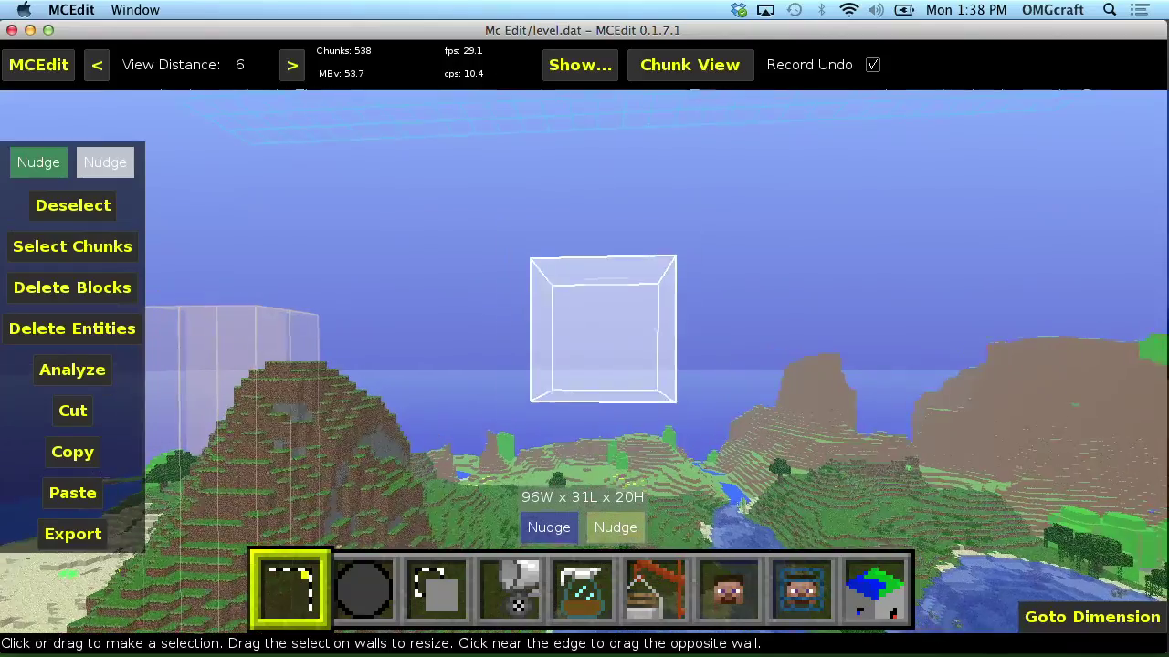
pyautogui.press('w')
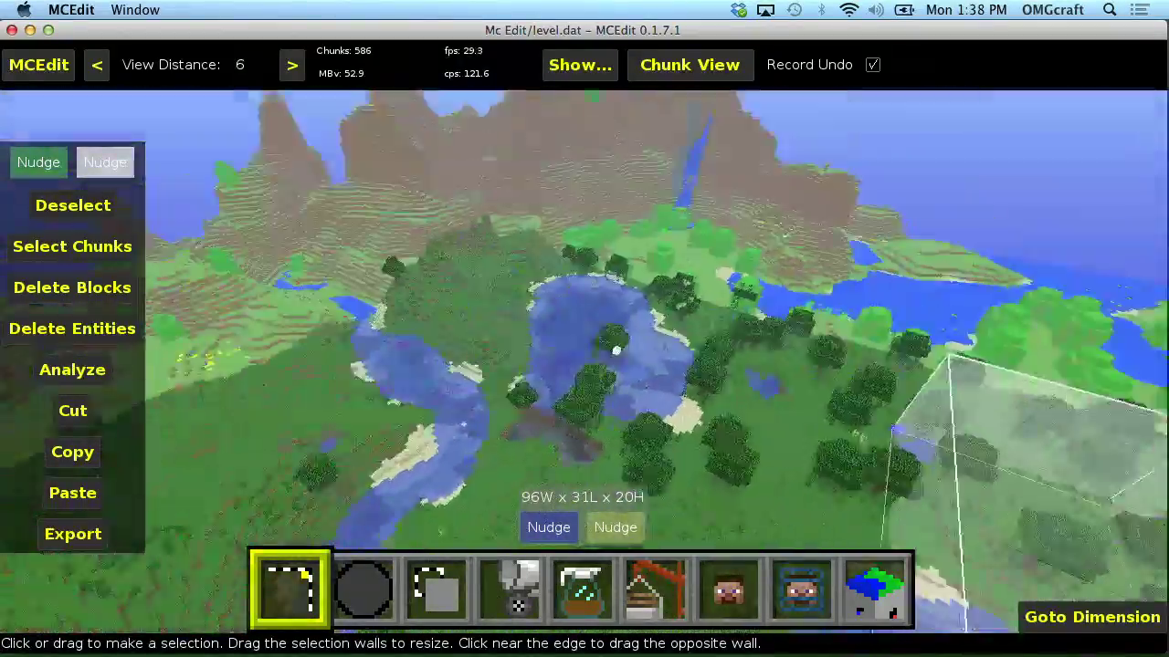
pyautogui.moveTo(617, 349); pyautogui.dragTo(590, 364, button='right')
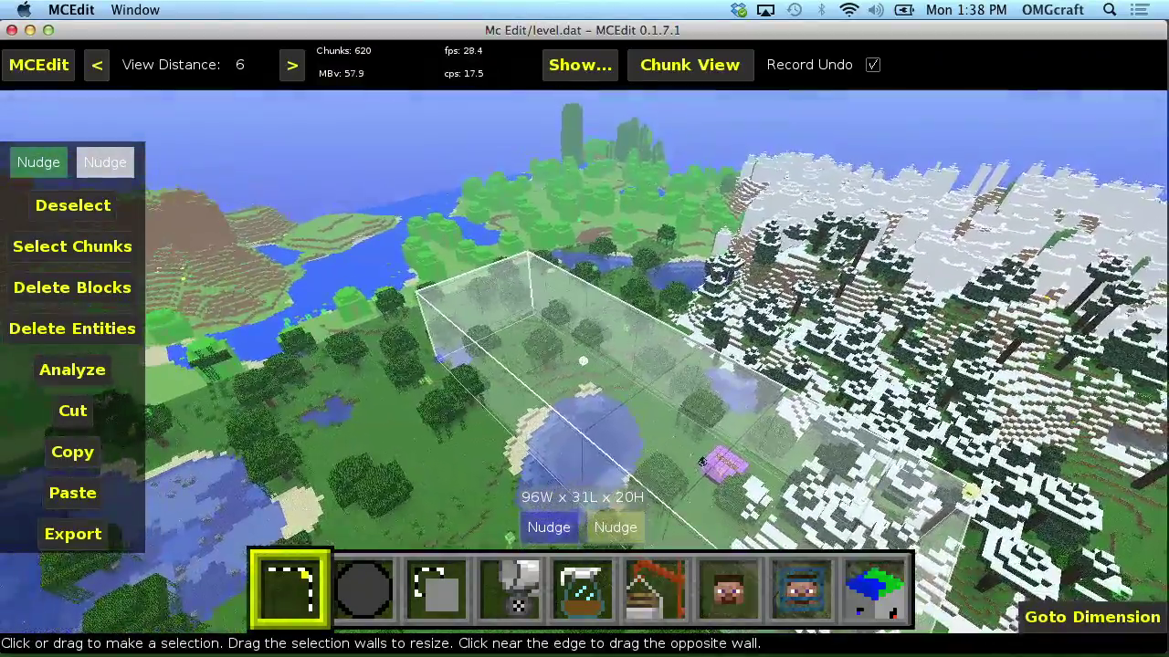
pyautogui.press('w')
pyautogui.press('w')
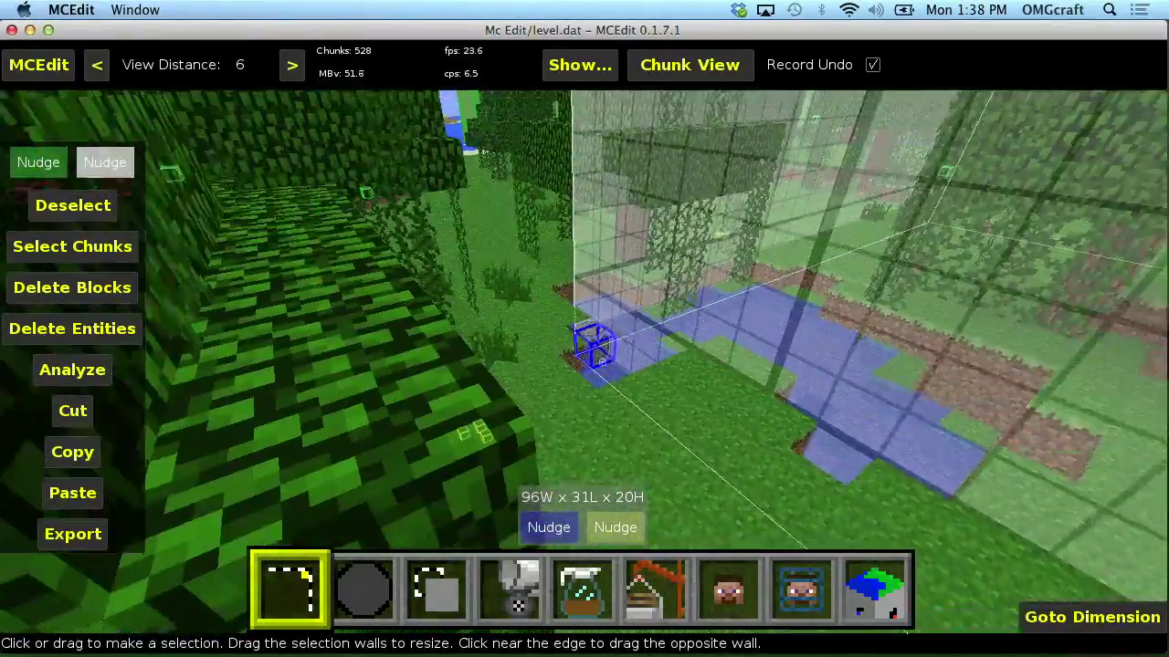
pyautogui.moveTo(595, 351); pyautogui.dragTo(584, 361, button='right')
pyautogui.press('w')
pyautogui.press('s')
pyautogui.press('s')
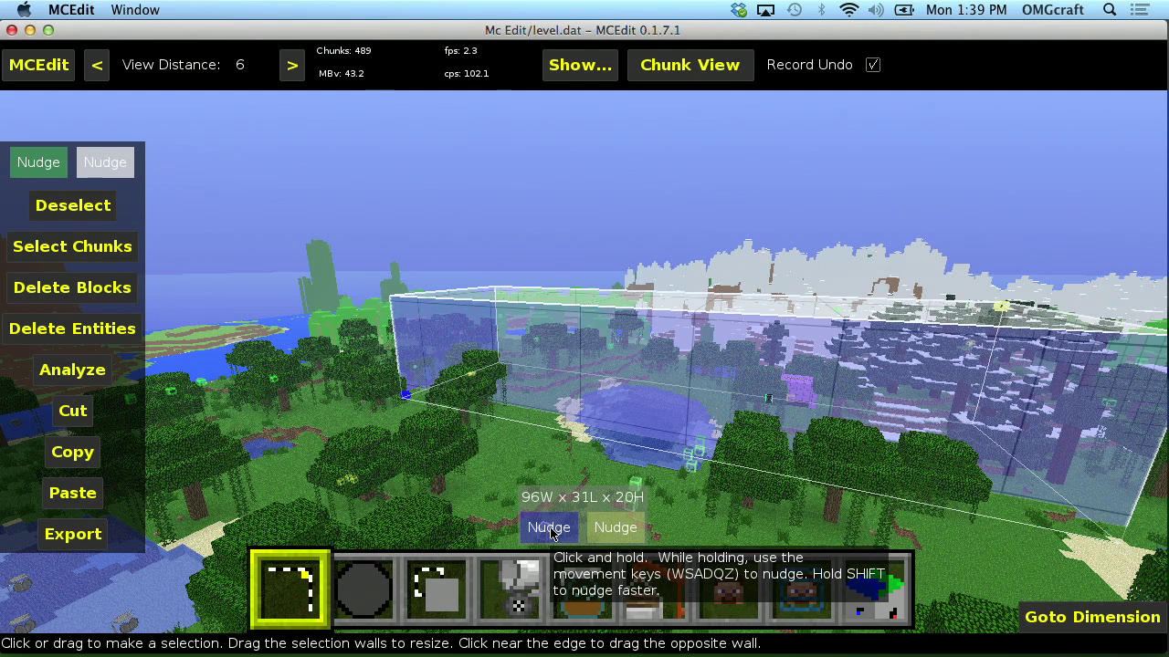
# - Nudge the selection's blue corner to resize the volume to 95W x 29L x 20H
pyautogui.press('a')
pyautogui.press('s')
pyautogui.press('s')
pyautogui.press('s')
pyautogui.press('s')
pyautogui.press('s')
pyautogui.press('s')
pyautogui.press('s')
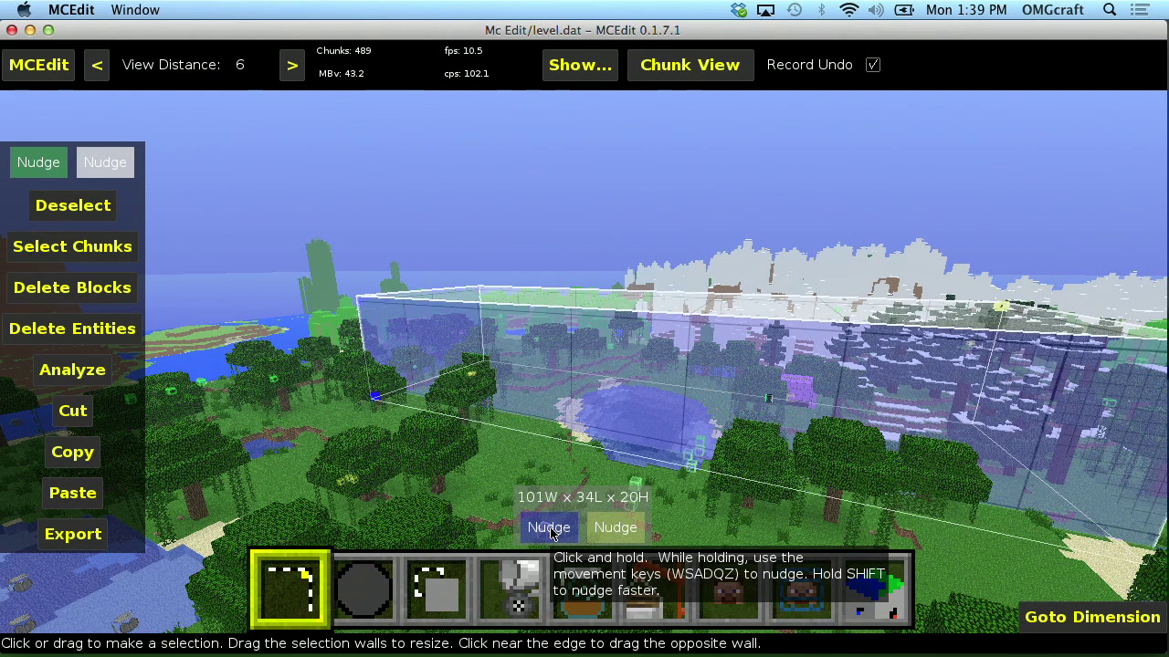
pyautogui.press('d')
pyautogui.press('d')
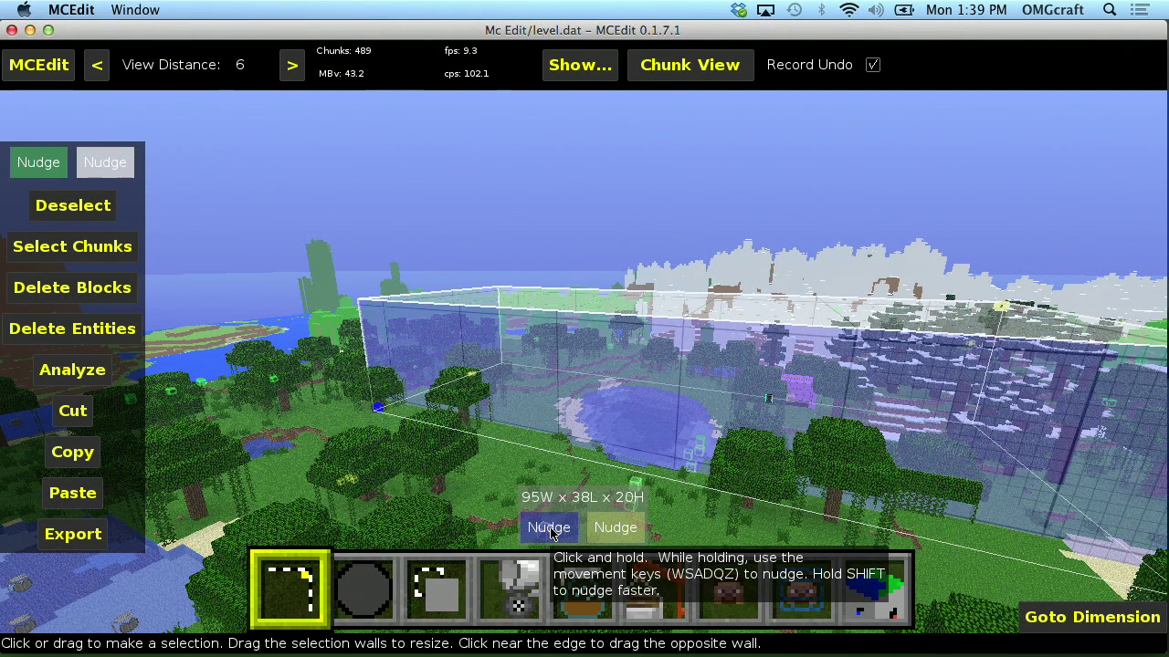
pyautogui.press('w')
pyautogui.press('w')
pyautogui.press('w')
pyautogui.press('w')
pyautogui.press('w')
pyautogui.press('w')
pyautogui.press('w')
pyautogui.press('w')
pyautogui.press('w')
pyautogui.moveTo(549, 535); pyautogui.dragTo(549, 534)
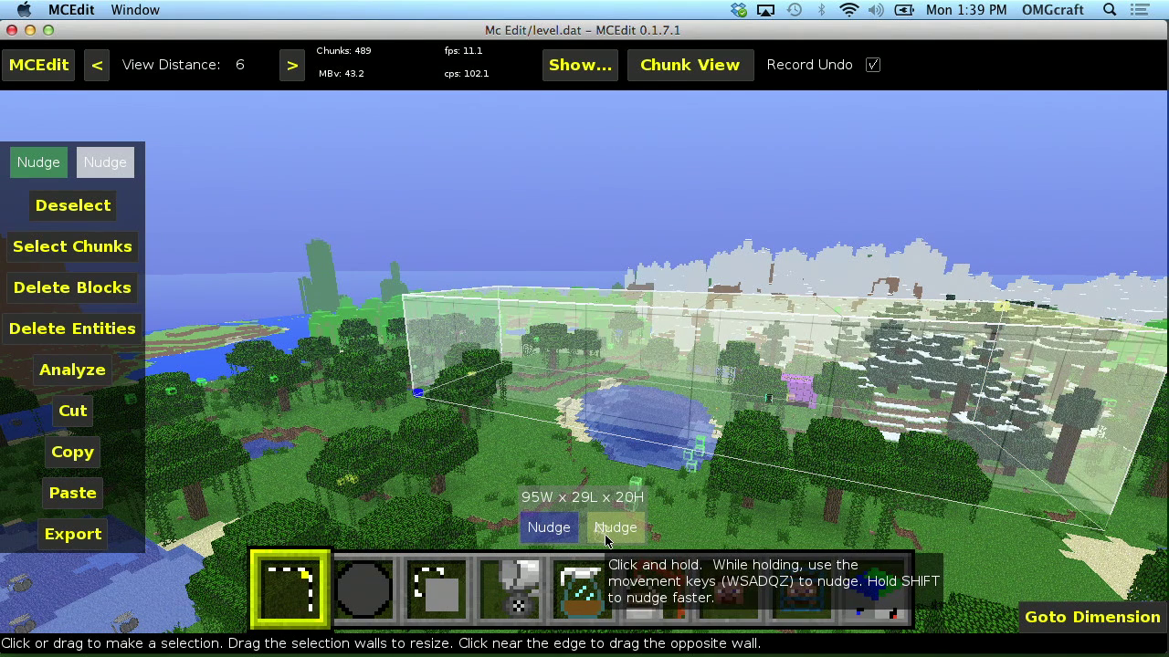
# - Nudge the selection's yellow corner to resize the volume to 92W x 28L x 23H
pyautogui.press('q')
pyautogui.press('q')
pyautogui.press('q')
pyautogui.press('q')
pyautogui.press('q')
pyautogui.moveTo(607, 541); pyautogui.dragTo(606, 541)
pyautogui.press('q')
pyautogui.press('q')
pyautogui.press('q')
pyautogui.press('q')
pyautogui.press('z')
pyautogui.press('z')
pyautogui.press('z')
pyautogui.press('z')
pyautogui.press('z')
pyautogui.press('z')
pyautogui.press('a')
pyautogui.press('a')
pyautogui.press('a')
pyautogui.press('a')
pyautogui.press('a')
pyautogui.press('d')
pyautogui.press('d')
pyautogui.press('d')
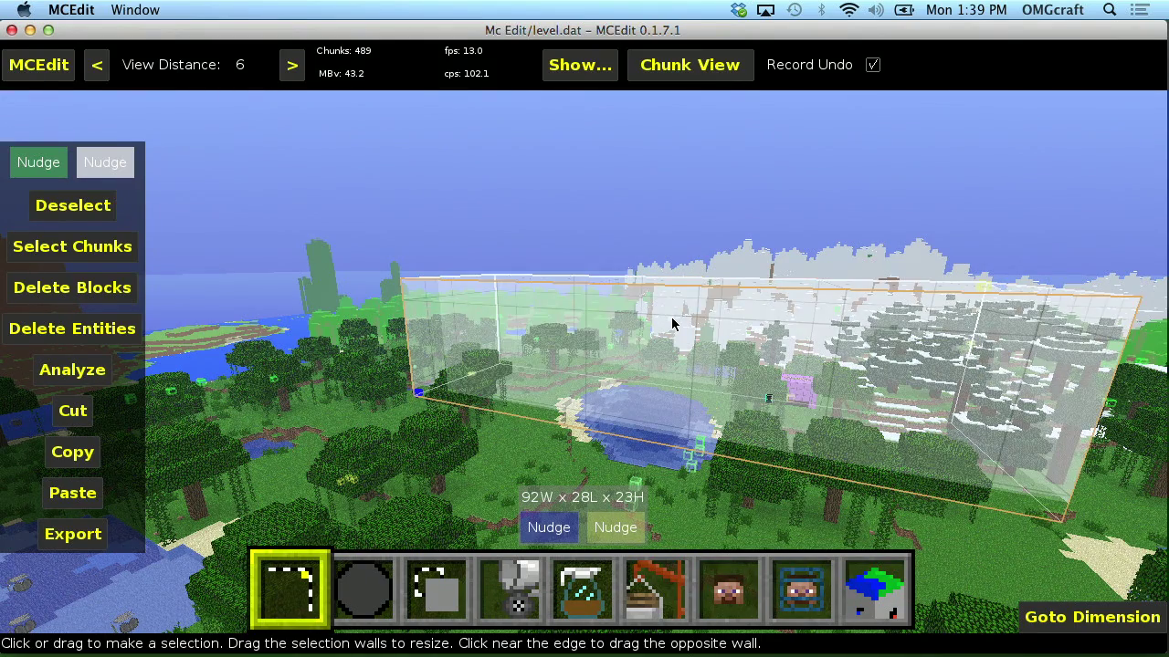
# - Resize the selection by moving its side walls until it spans about 66W x 39L x 23H
pyautogui.moveTo(672, 324); pyautogui.dragTo(487, 299)
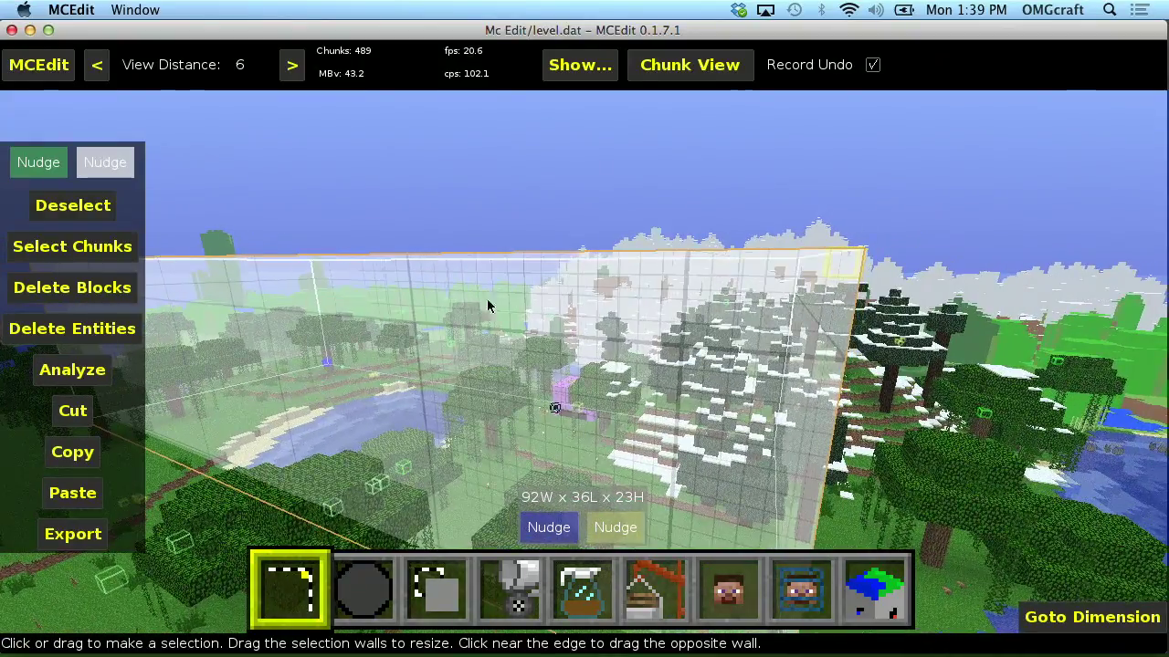
pyautogui.rightClick(487, 299)
pyautogui.press('s')
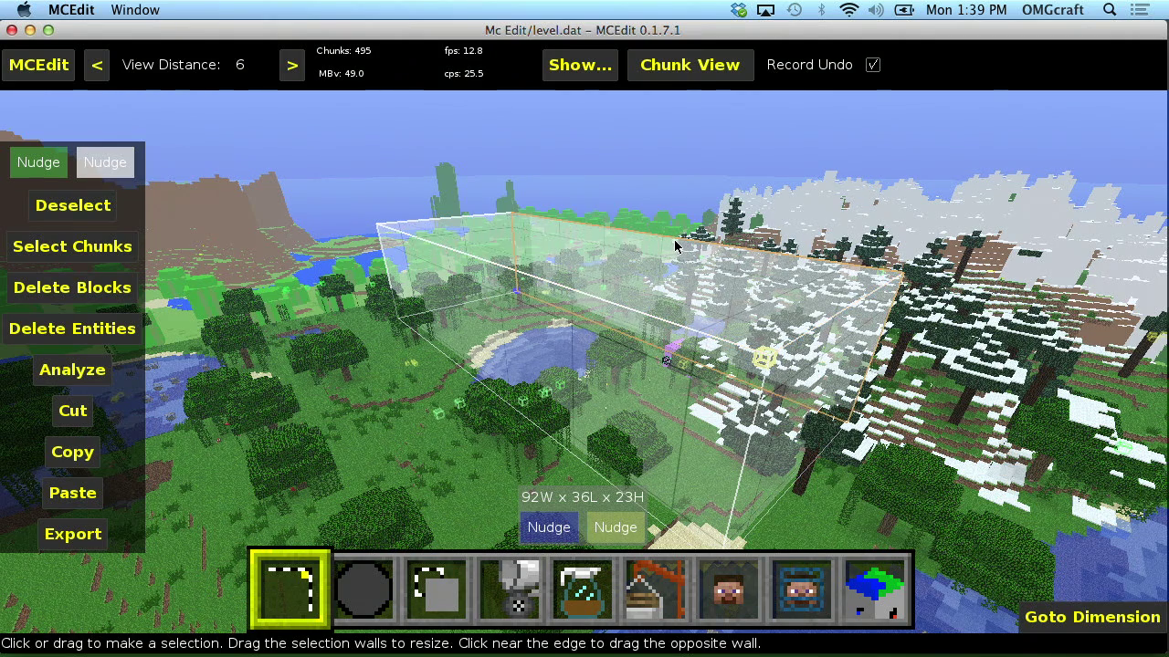
pyautogui.moveTo(680, 246)
pyautogui.mouseDown()
pyautogui.moveTo(811, 191)
pyautogui.moveTo(698, 260)
pyautogui.mouseUp()
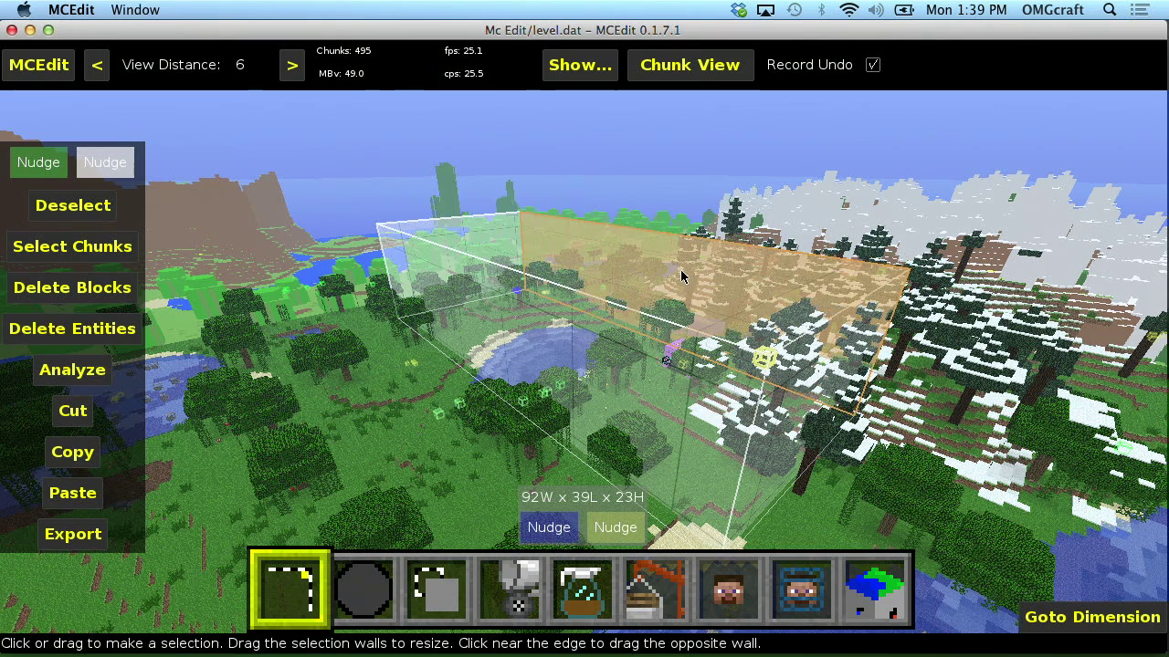
pyautogui.click(441, 220)
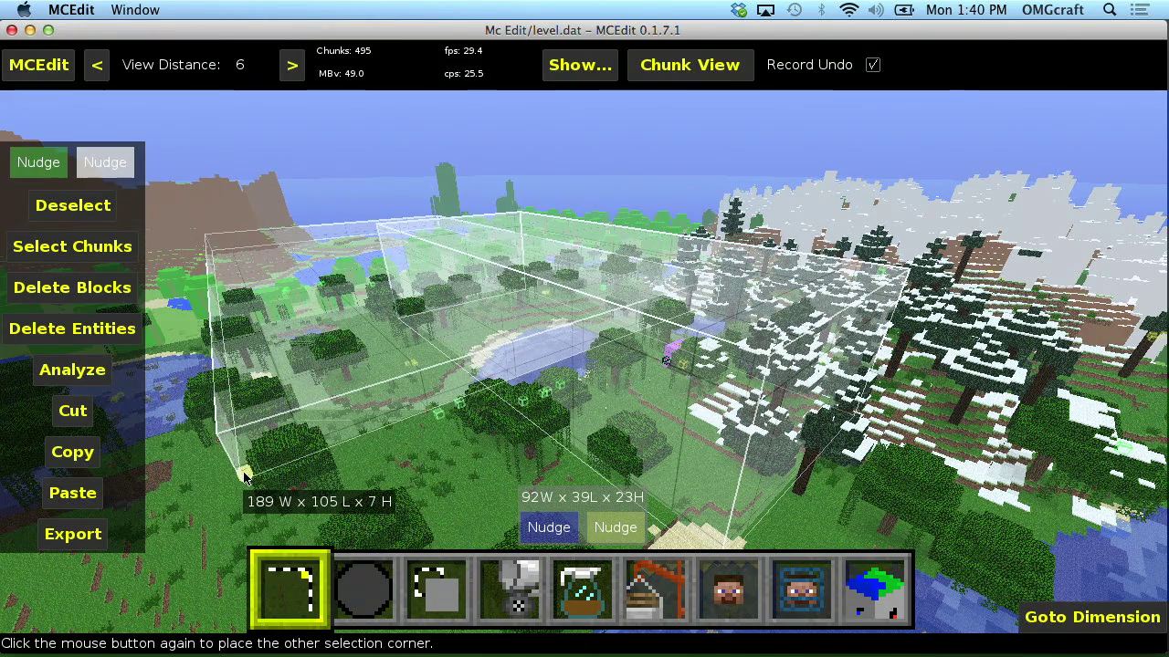
pyautogui.press('Escape')
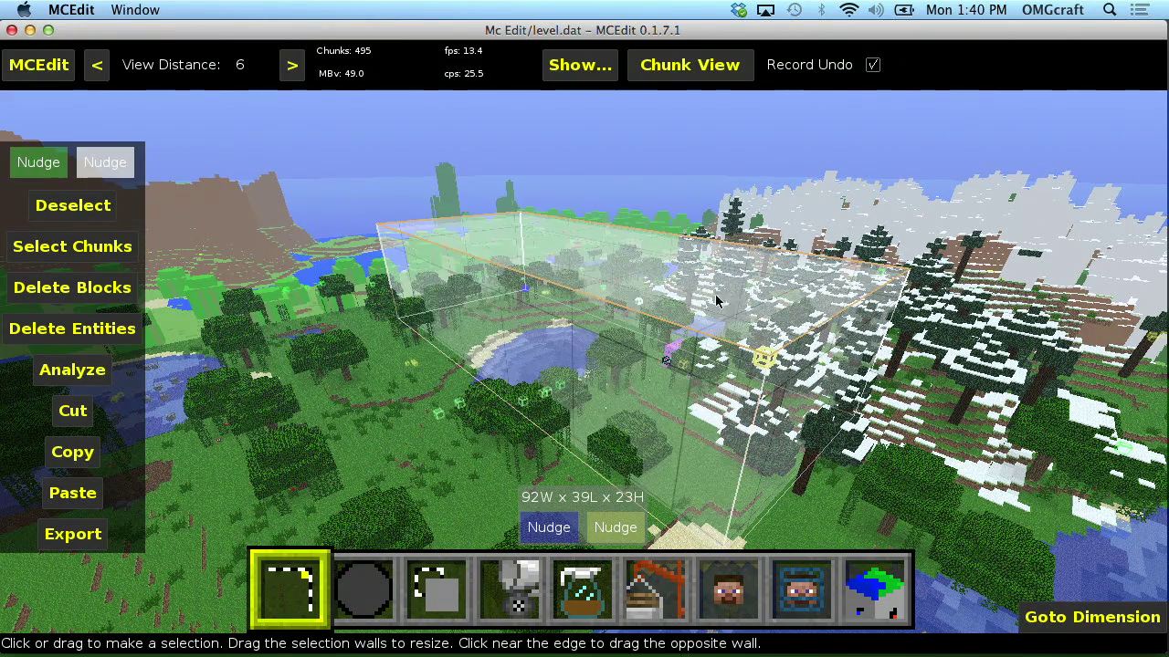
pyautogui.moveTo(827, 399); pyautogui.dragTo(639, 322)
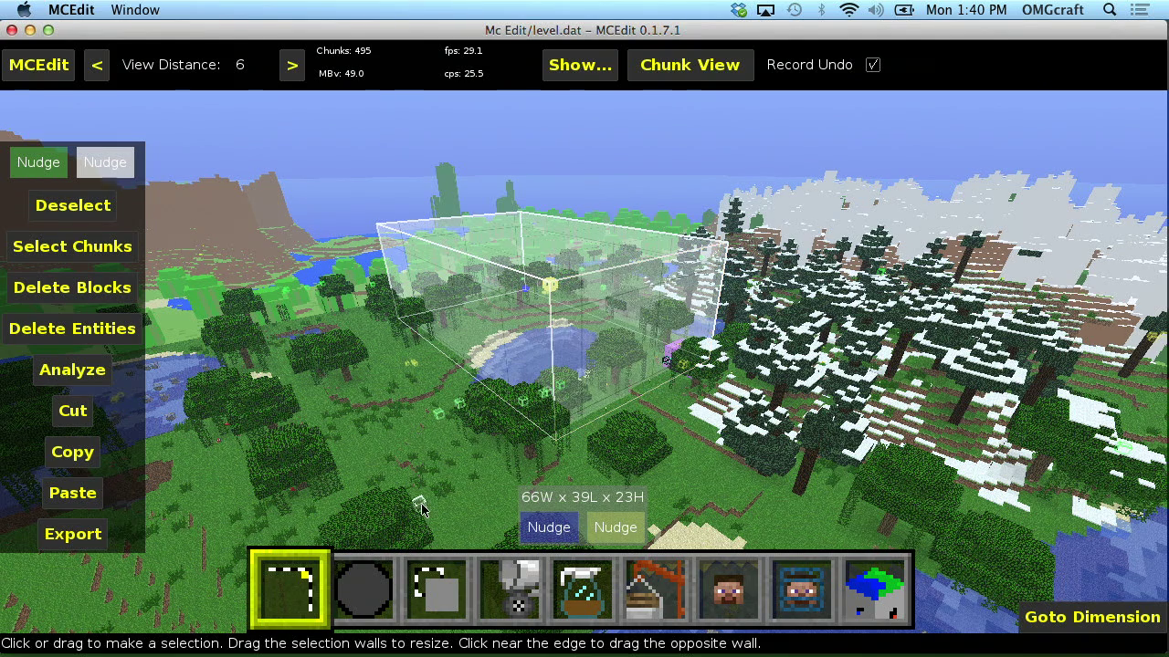
# - Set up the Brush tool in Replace mode with Grass as the block to replace and Stone as the replacement
pyautogui.click(388, 564)
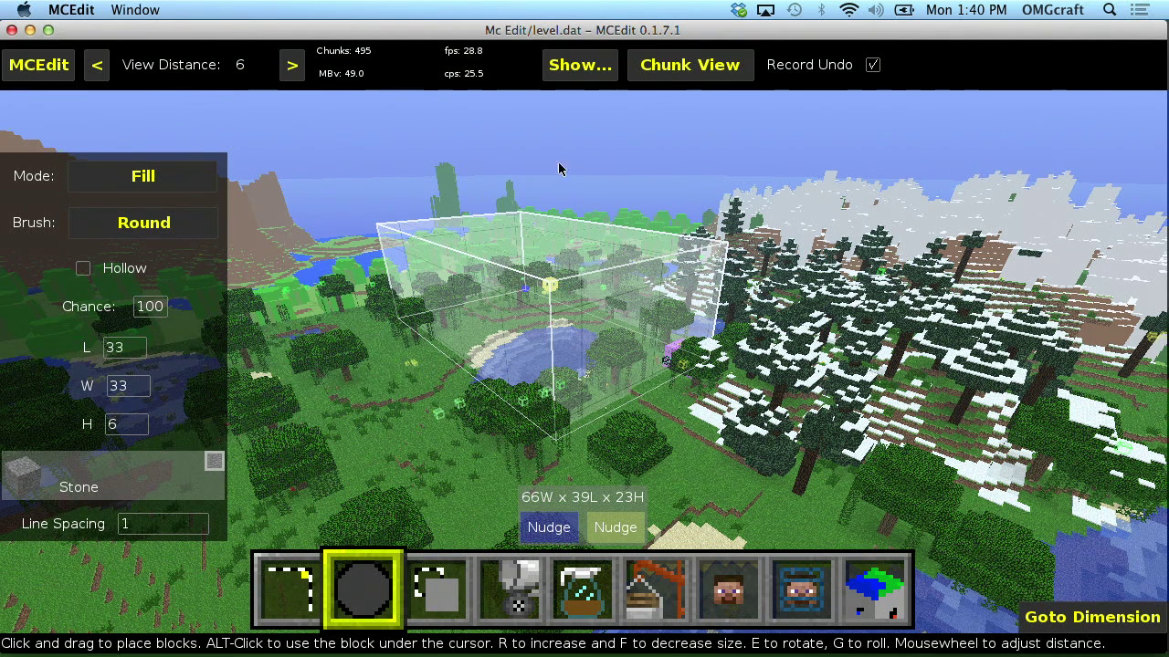
pyautogui.click(162, 187)
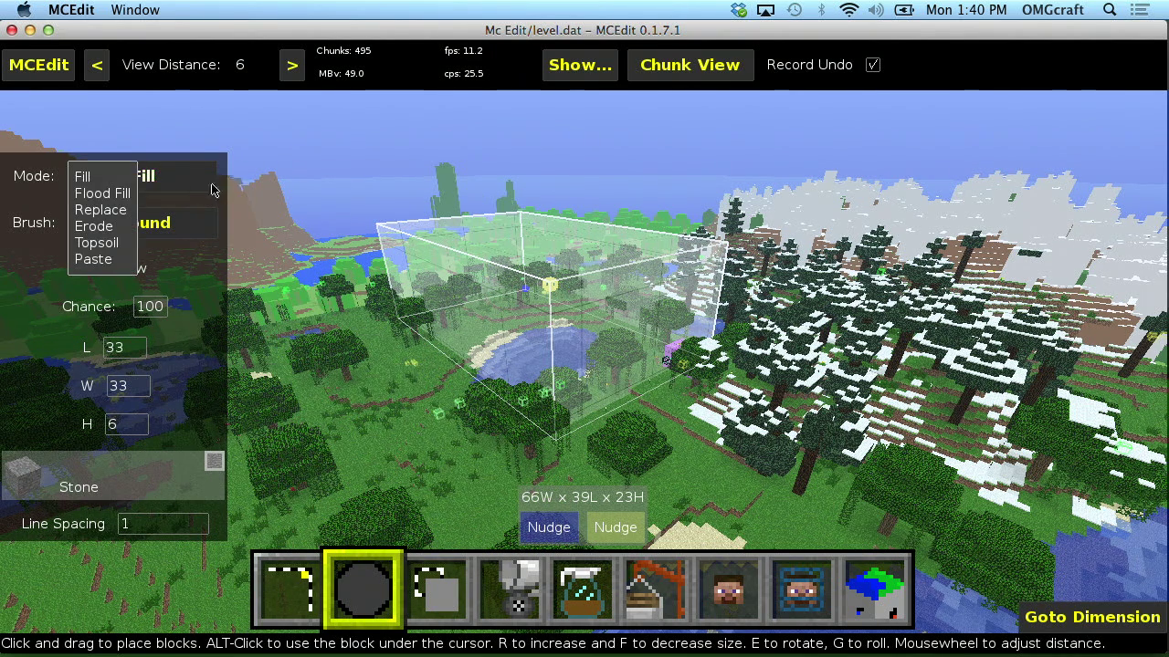
pyautogui.click(126, 212)
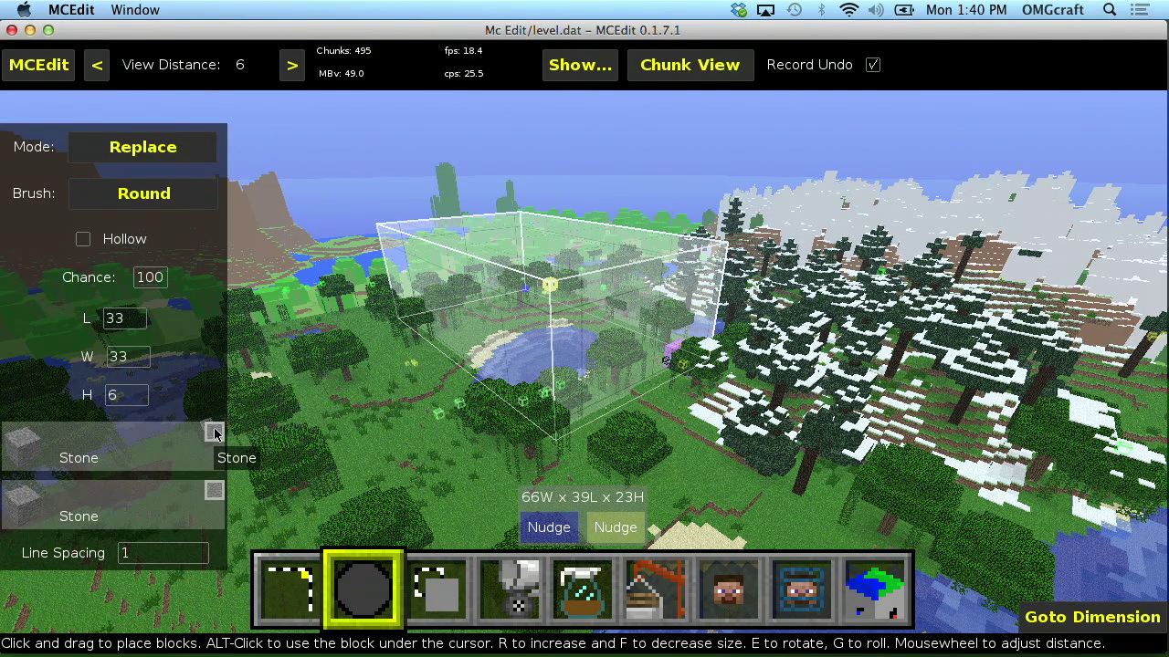
pyautogui.click(117, 443)
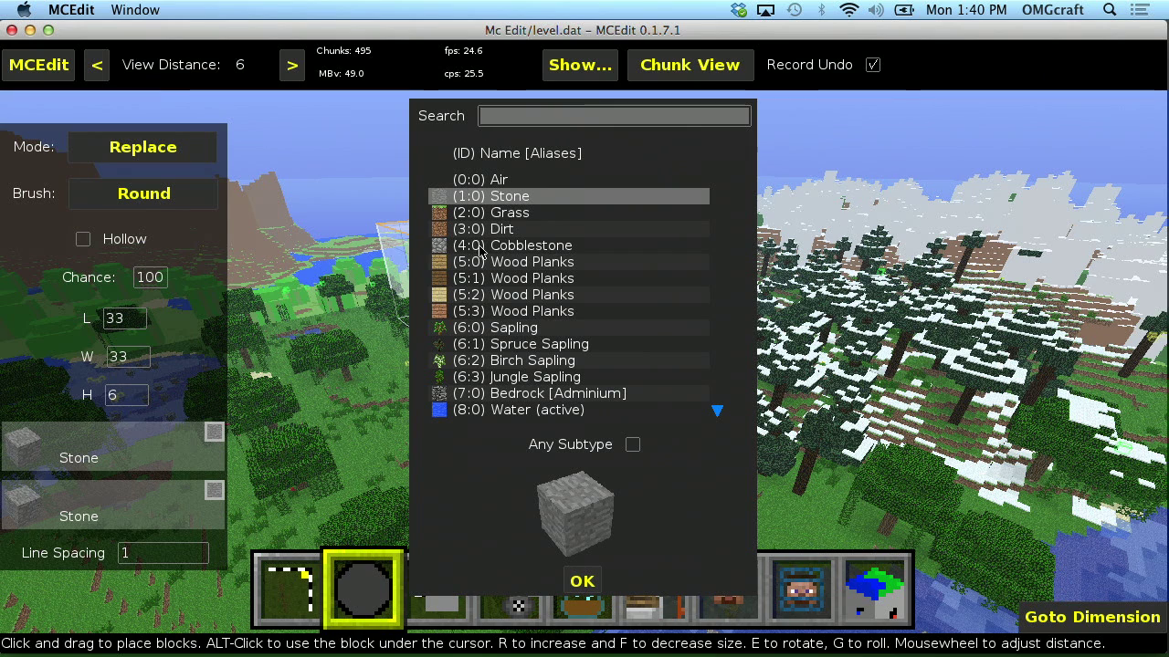
pyautogui.click(502, 215)
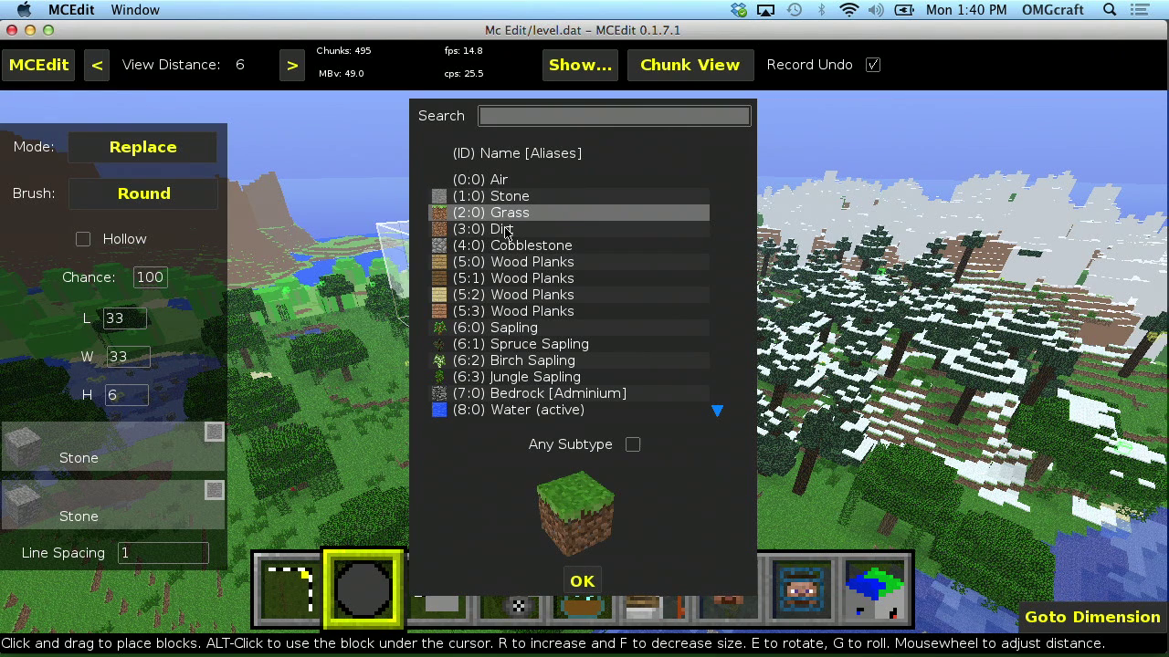
pyautogui.click(587, 585)
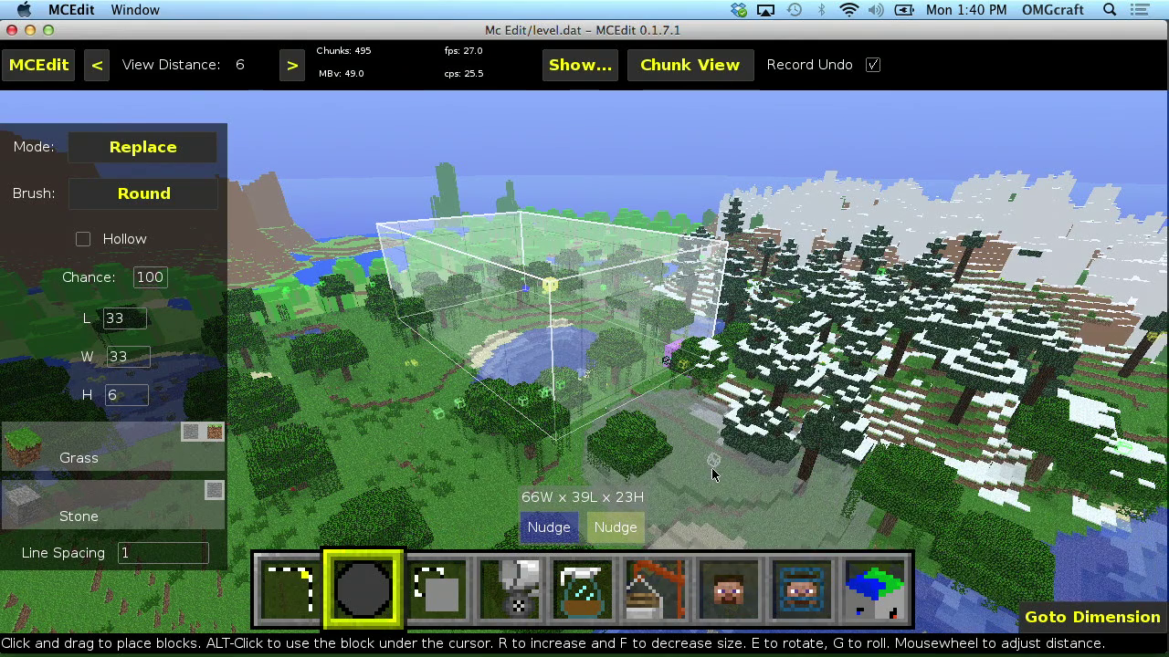
# - Replace the grass between the selection box and the snowy trees with stone, and check the replaced ground up close
pyautogui.click(800, 500)
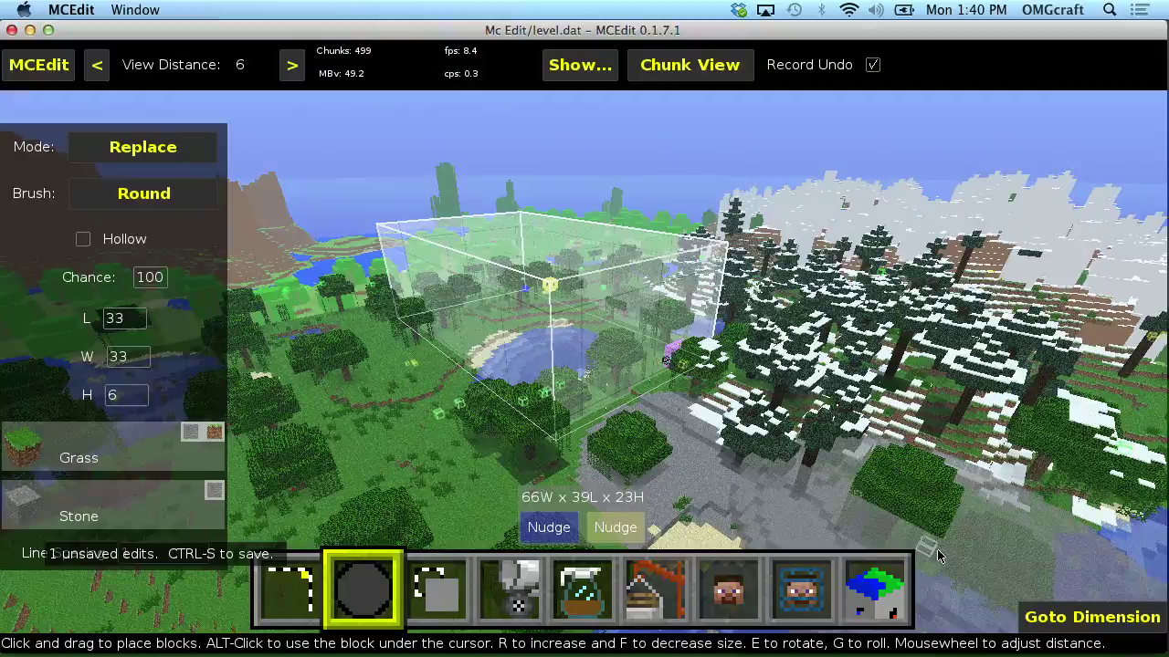
pyautogui.press('d')
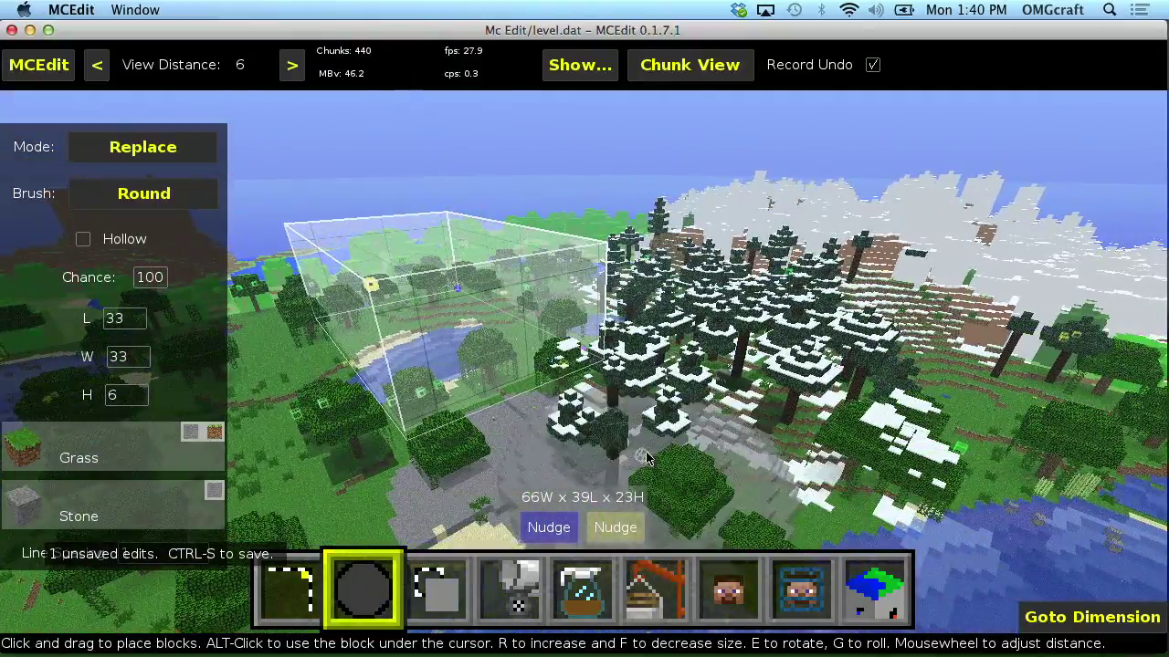
pyautogui.rightClick(646, 458)
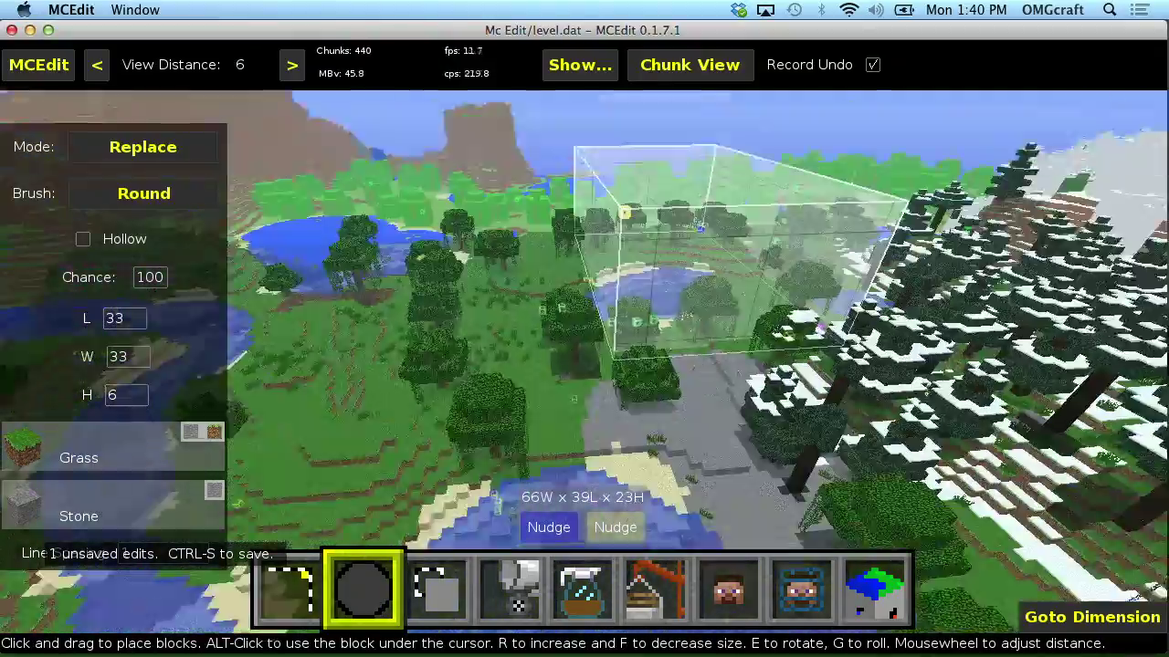
pyautogui.press('w')
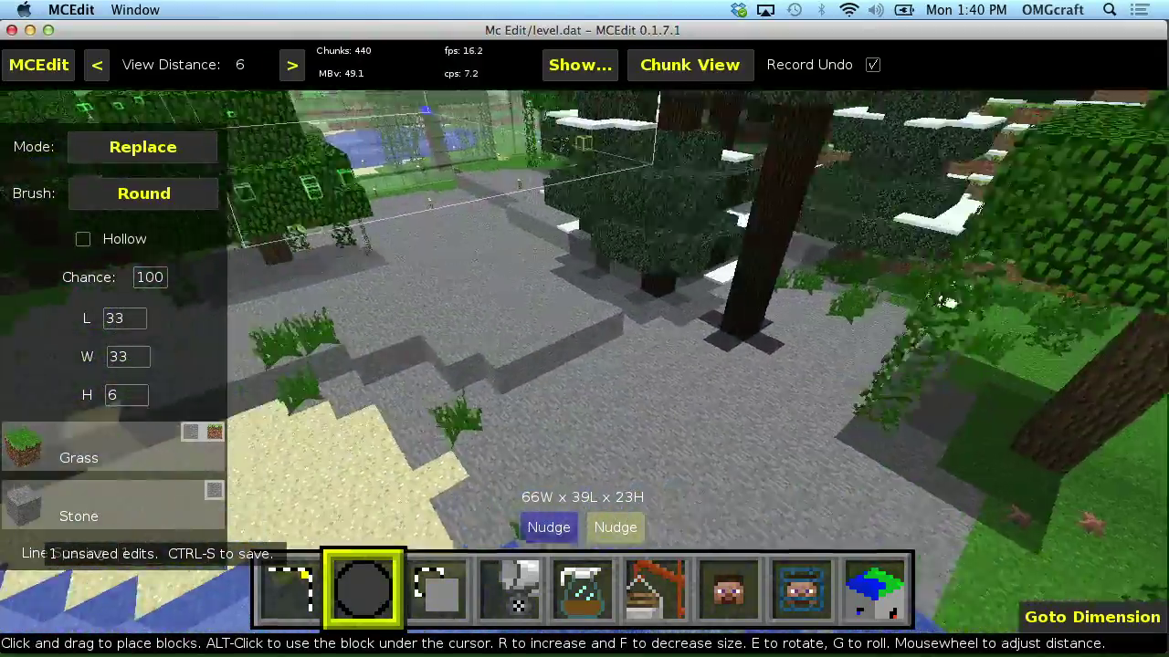
pyautogui.press('a')
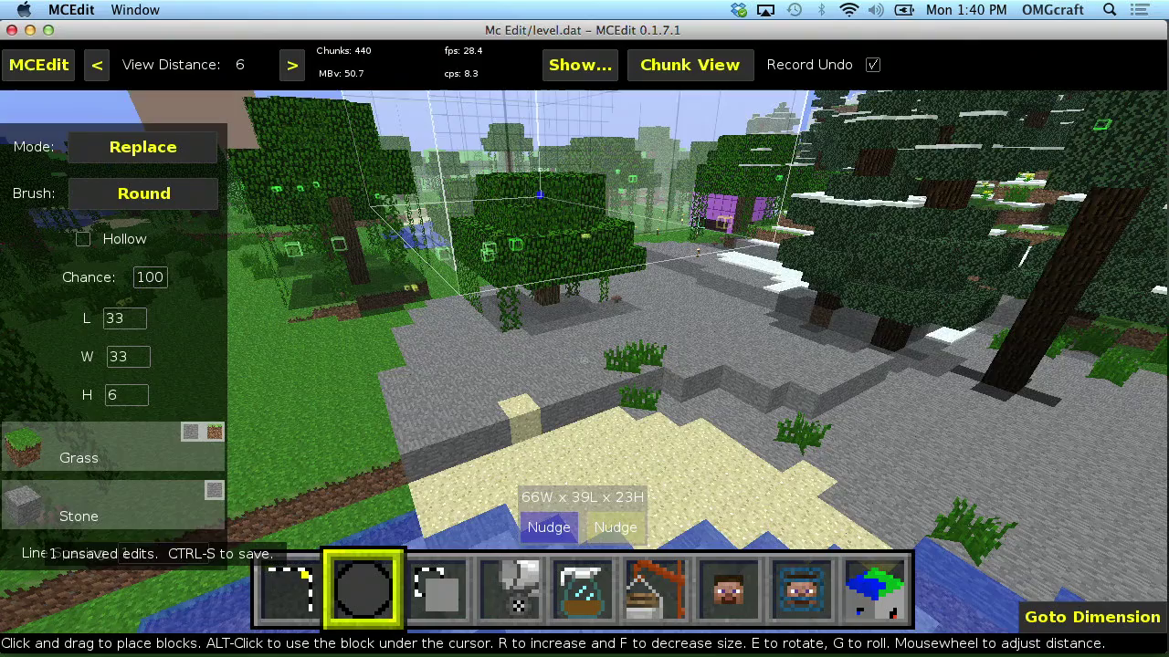
pyautogui.press('l')
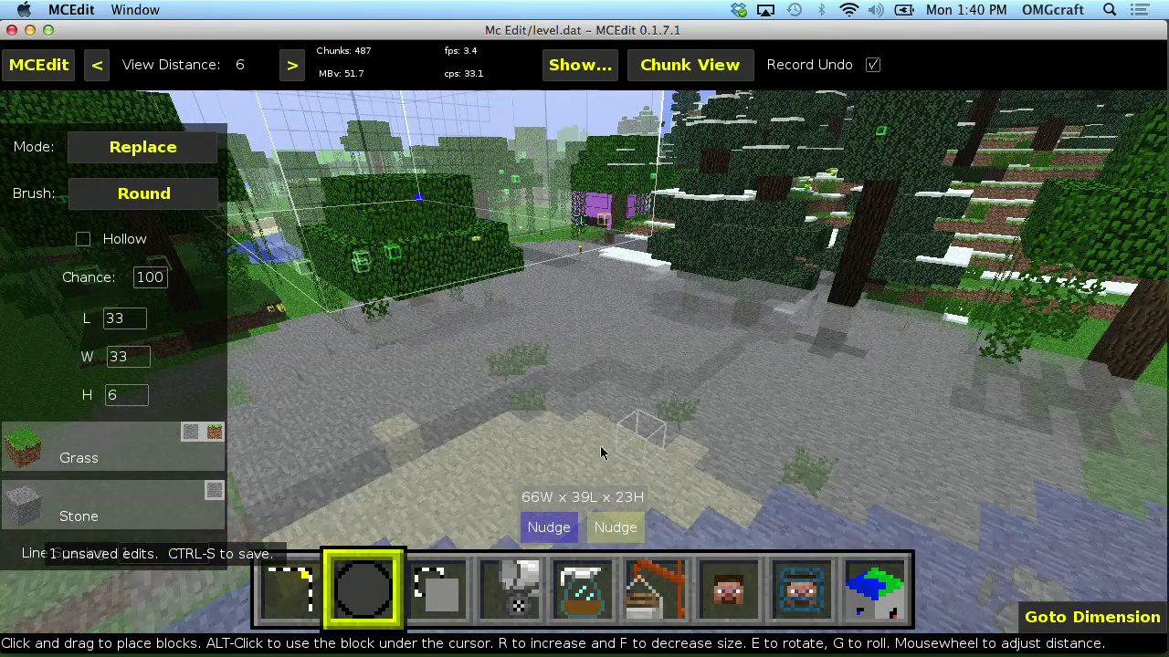
# - Try the Square and Diamond brush shapes and return the brush to Round
pyautogui.click(148, 189)
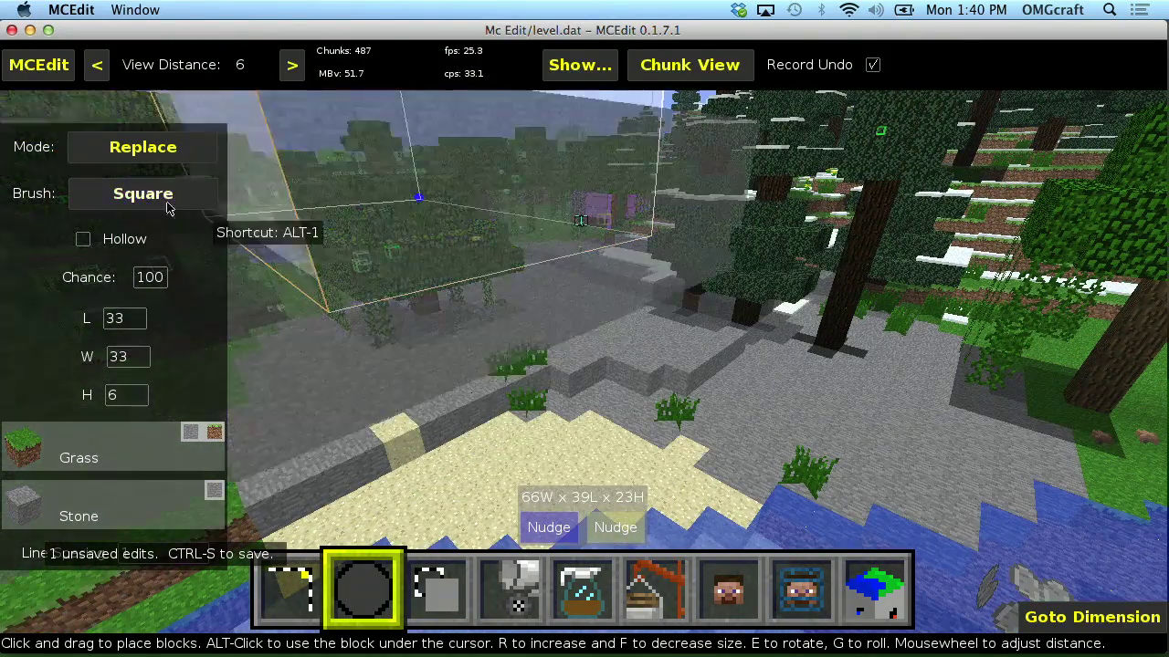
pyautogui.click(145, 199)
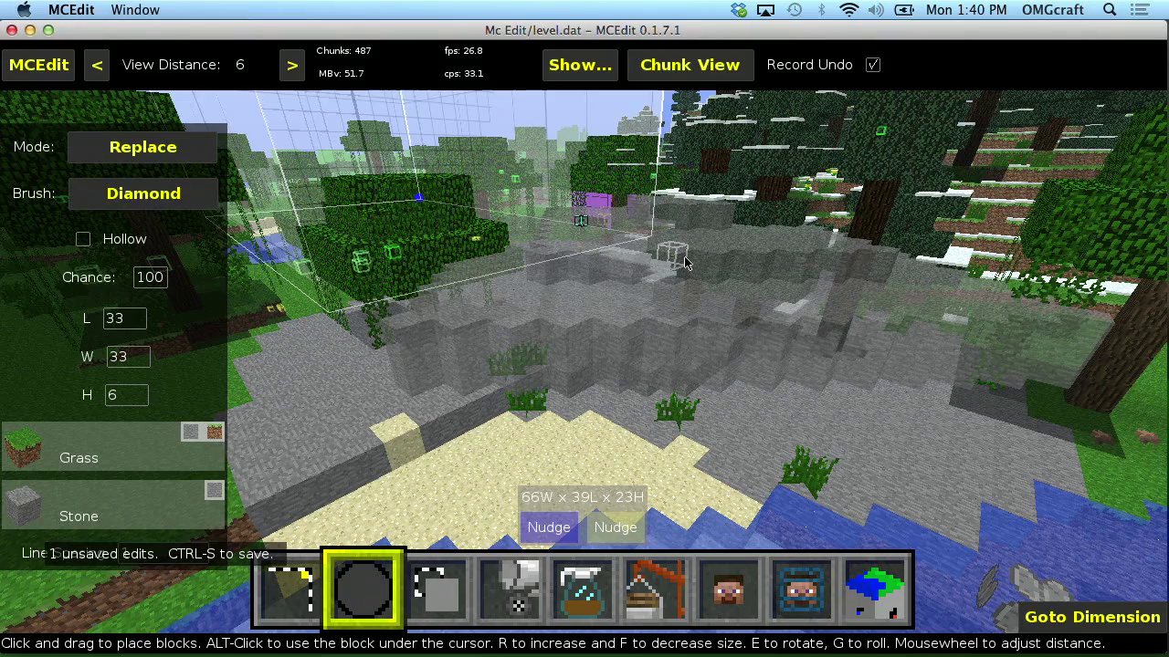
pyautogui.click(156, 201)
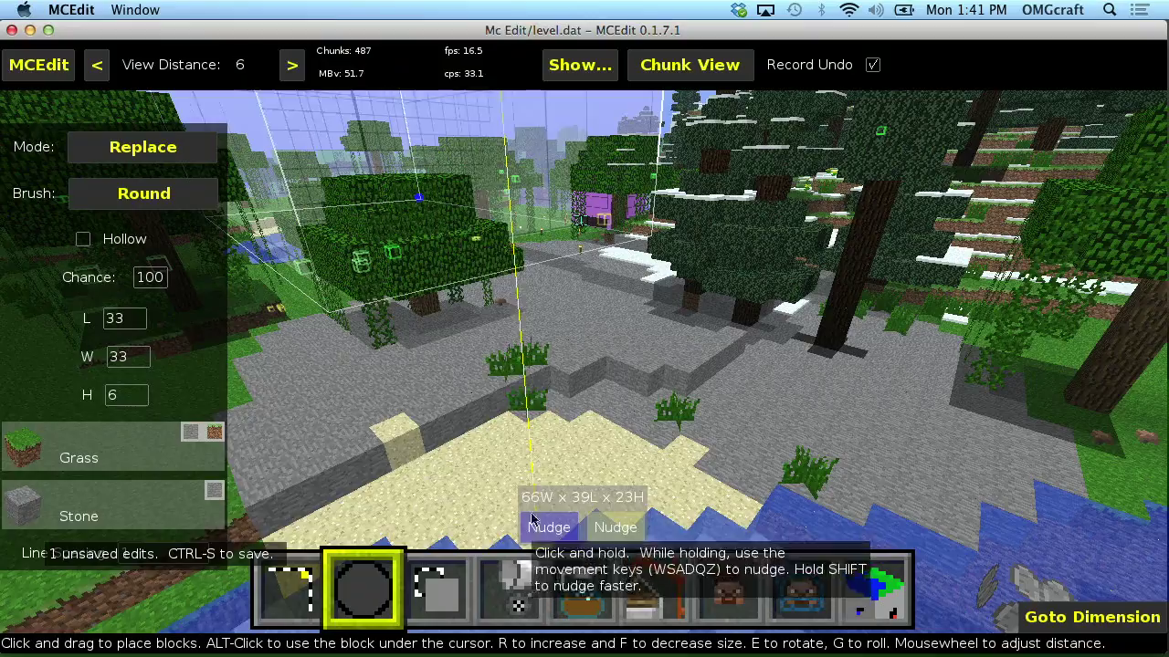
# - Examine the round brush's preview over the grass, lake and sky at nearer and farther brush distances
pyautogui.scroll(-6, 593, 330)
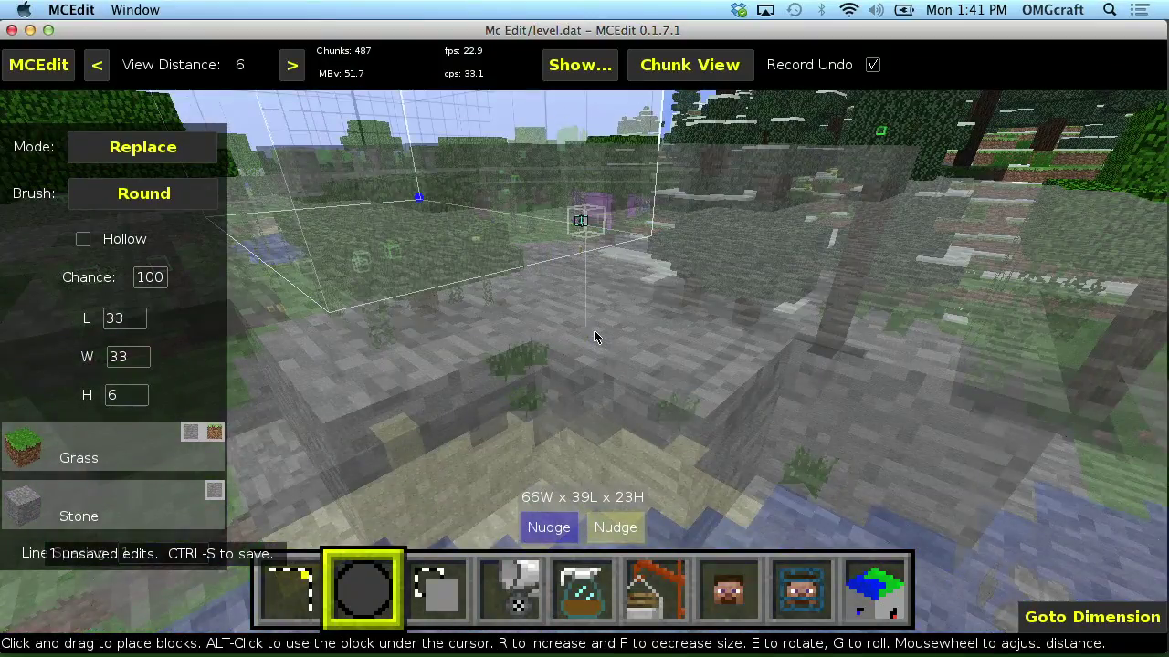
pyautogui.press('s')
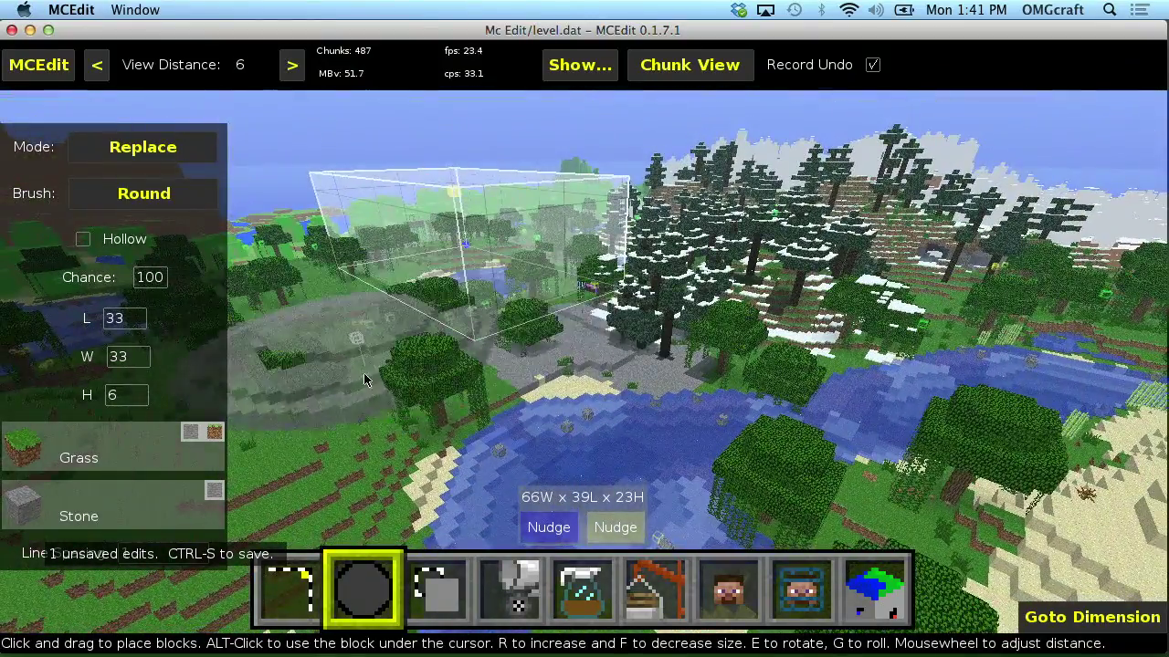
pyautogui.press('s')
pyautogui.press('w')
pyautogui.press('d')
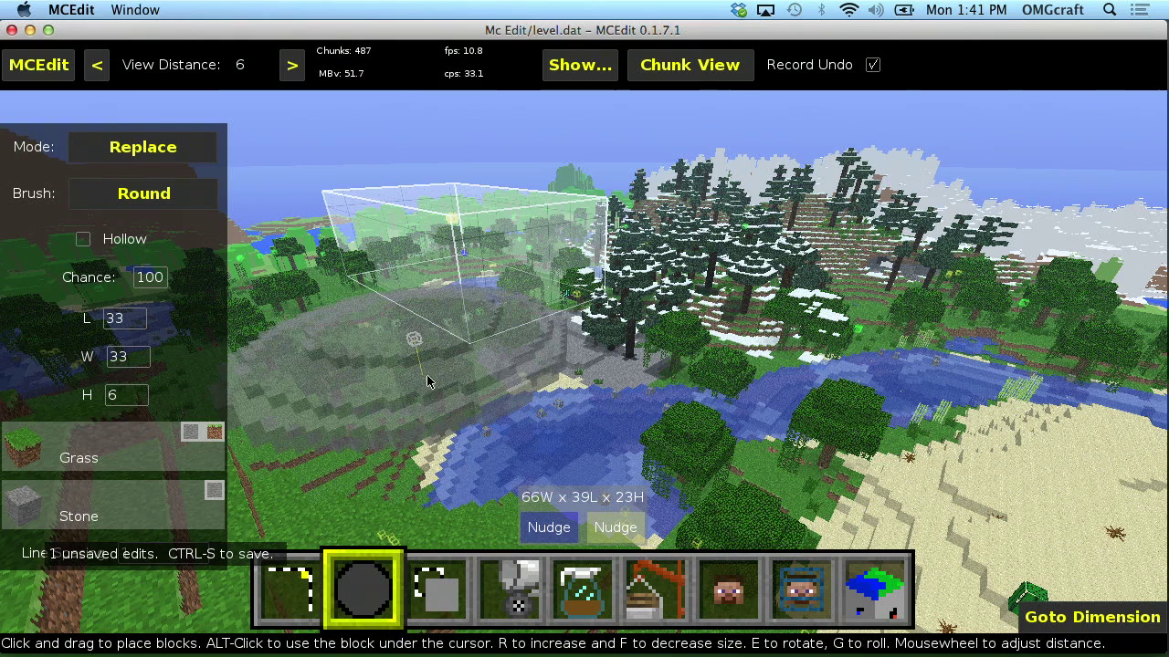
pyautogui.scroll(-6, 482, 382)
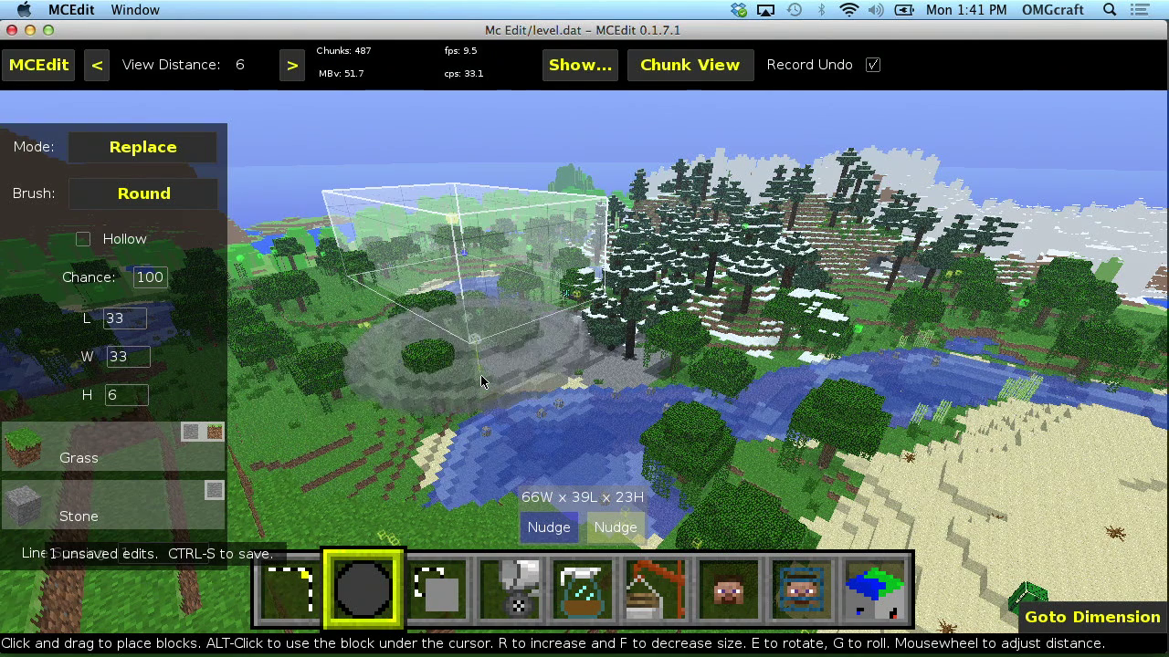
pyautogui.scroll(15, 482, 382)
pyautogui.scroll(2, 482, 382)
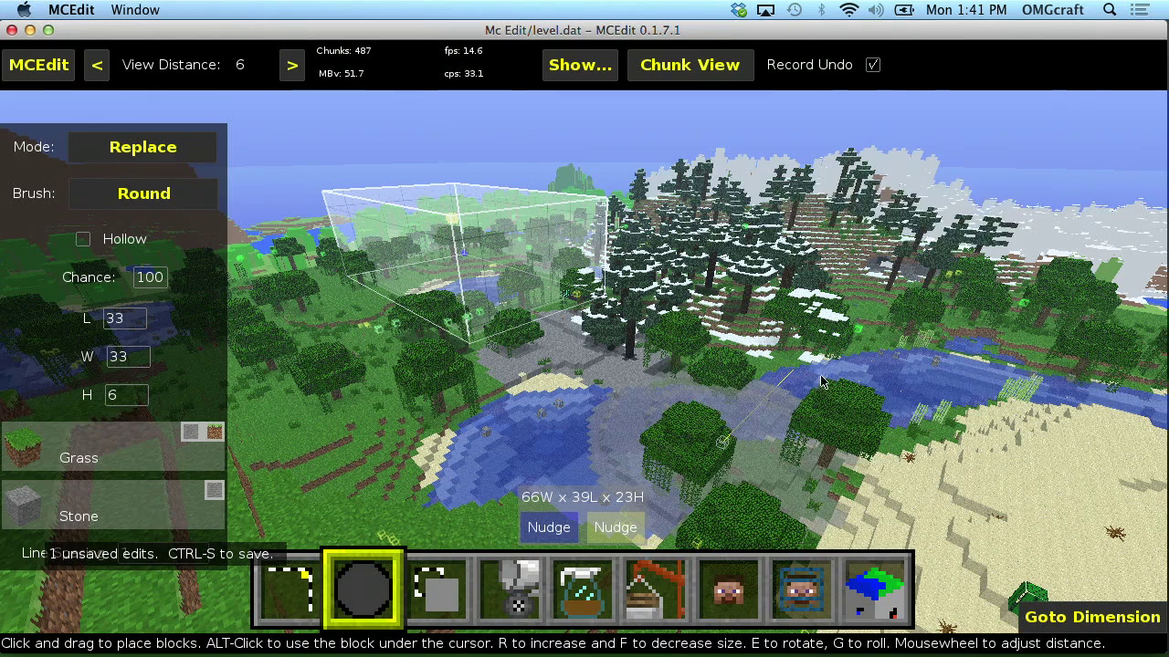
pyautogui.scroll(-2, 842, 413)
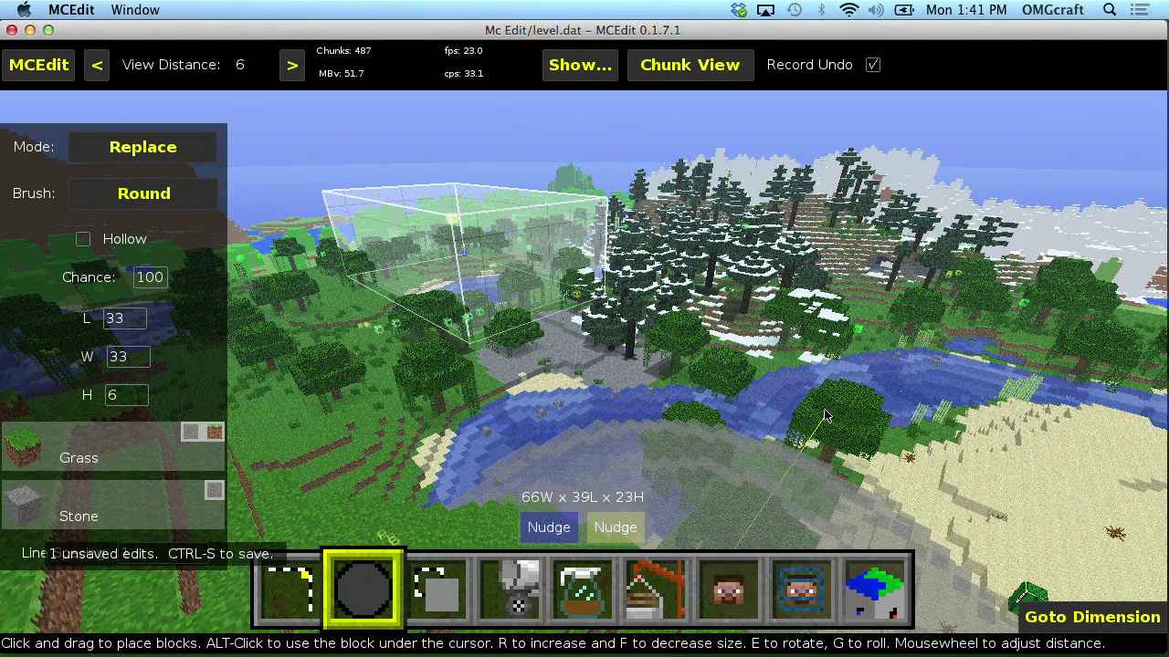
pyautogui.scroll(2, 823, 412)
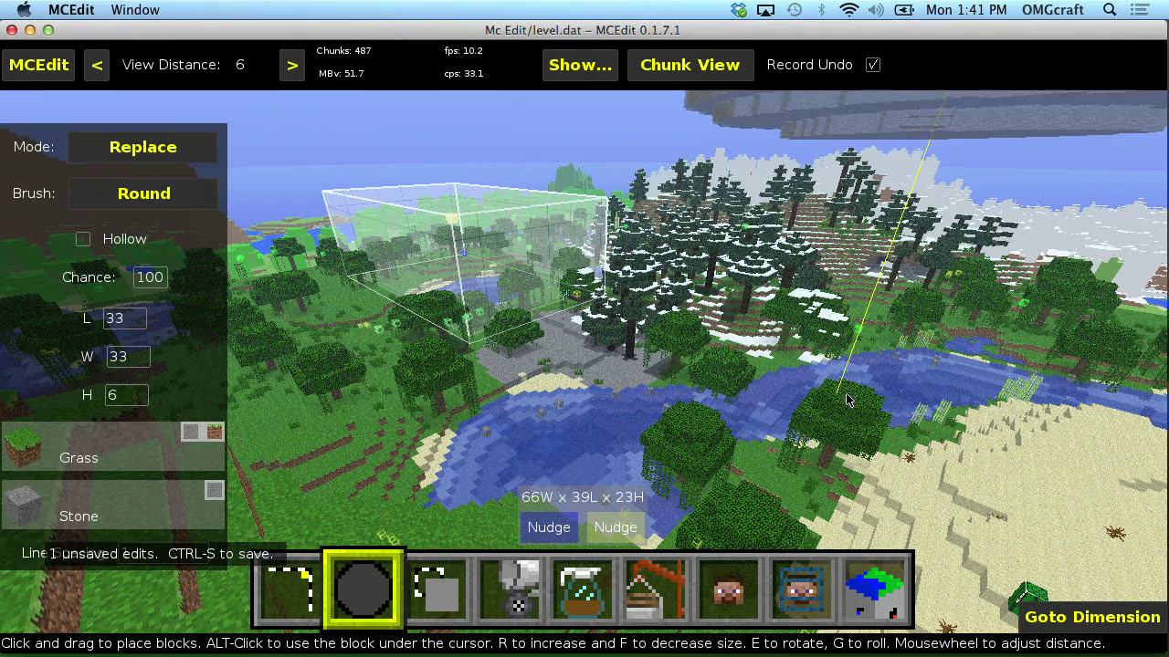
pyautogui.scroll(-3, 575, 320)
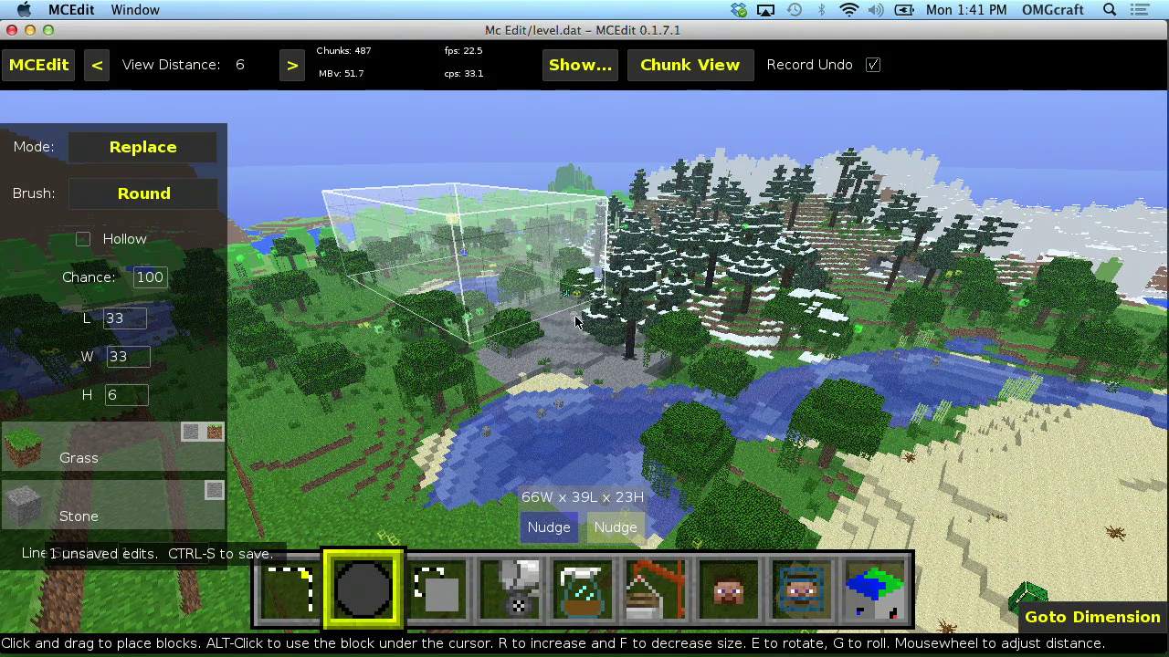
pyautogui.press('d')
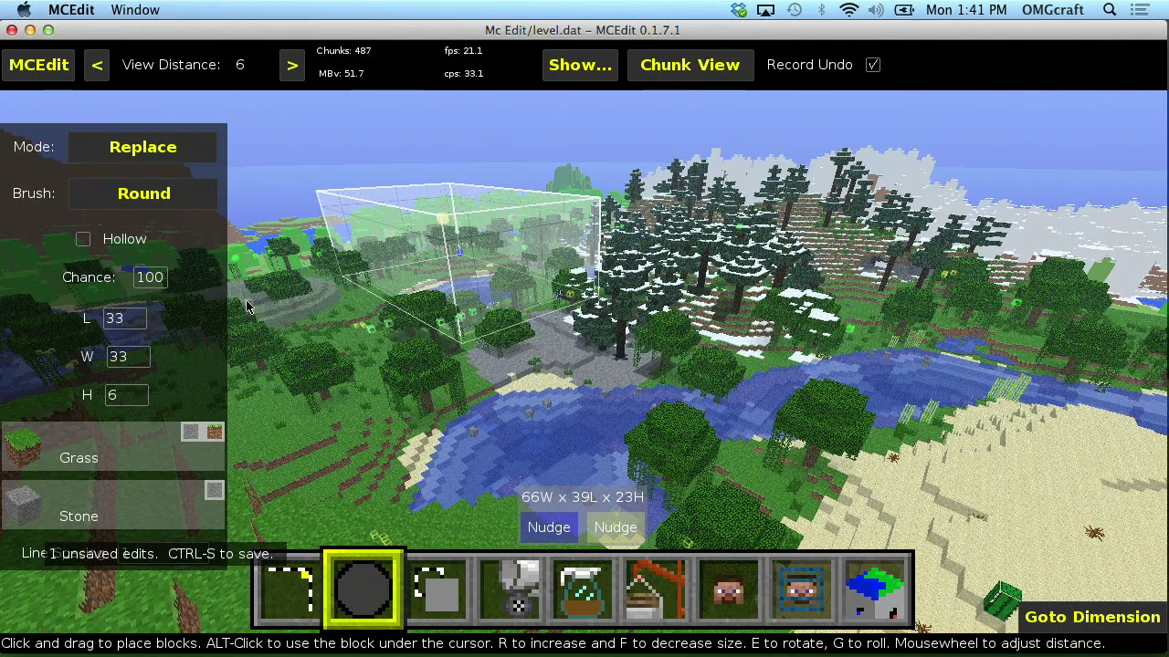
# - Set the brush's length, width and height to 3
pyautogui.click(128, 317)
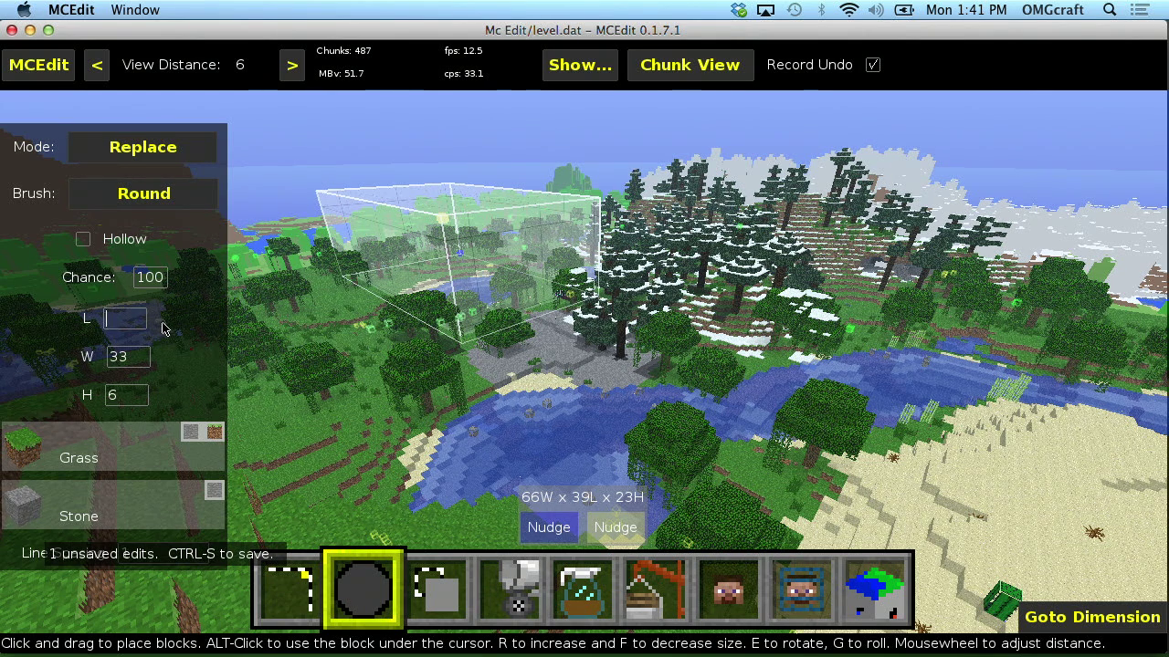
pyautogui.click(128, 356)
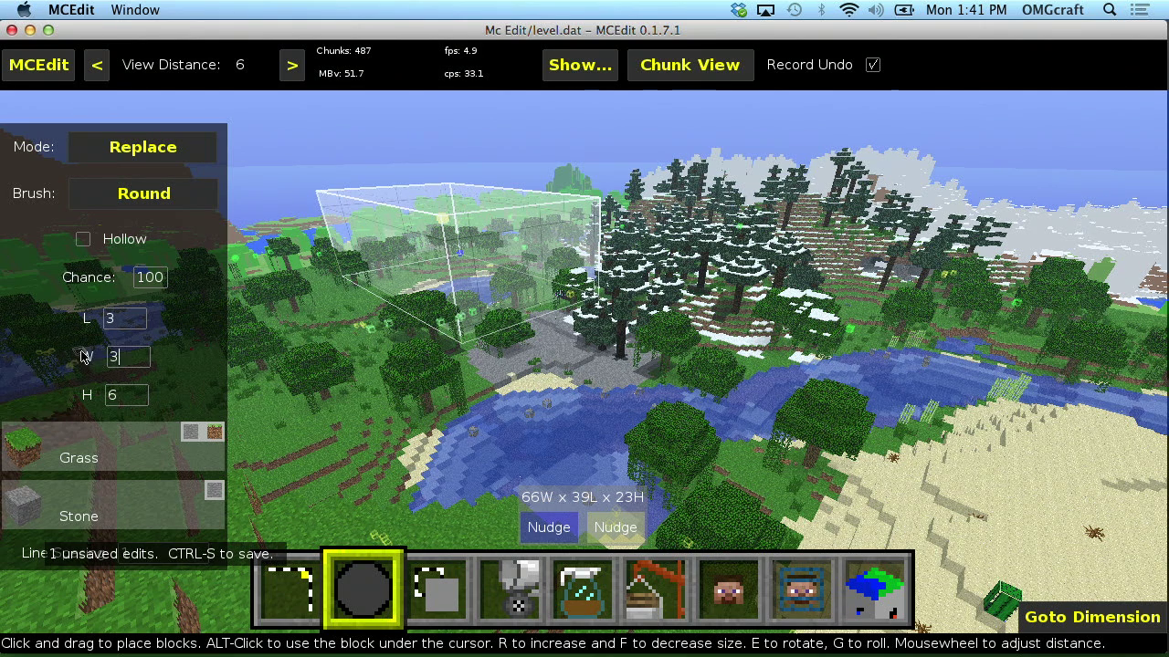
pyautogui.click(132, 400)
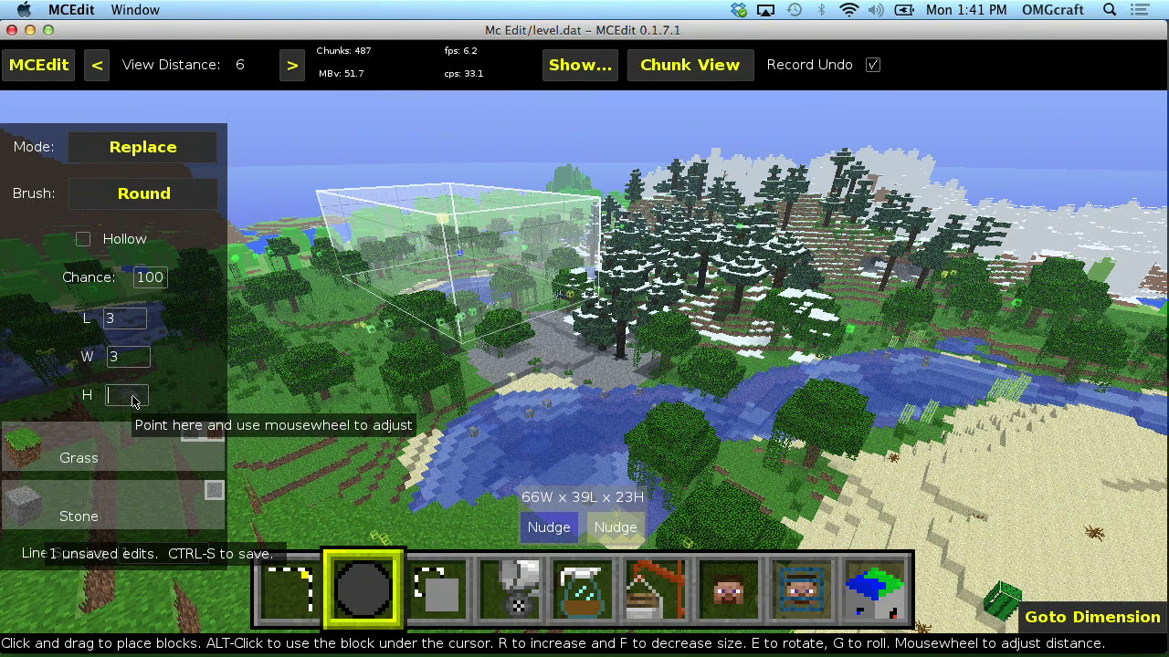
pyautogui.write('3')
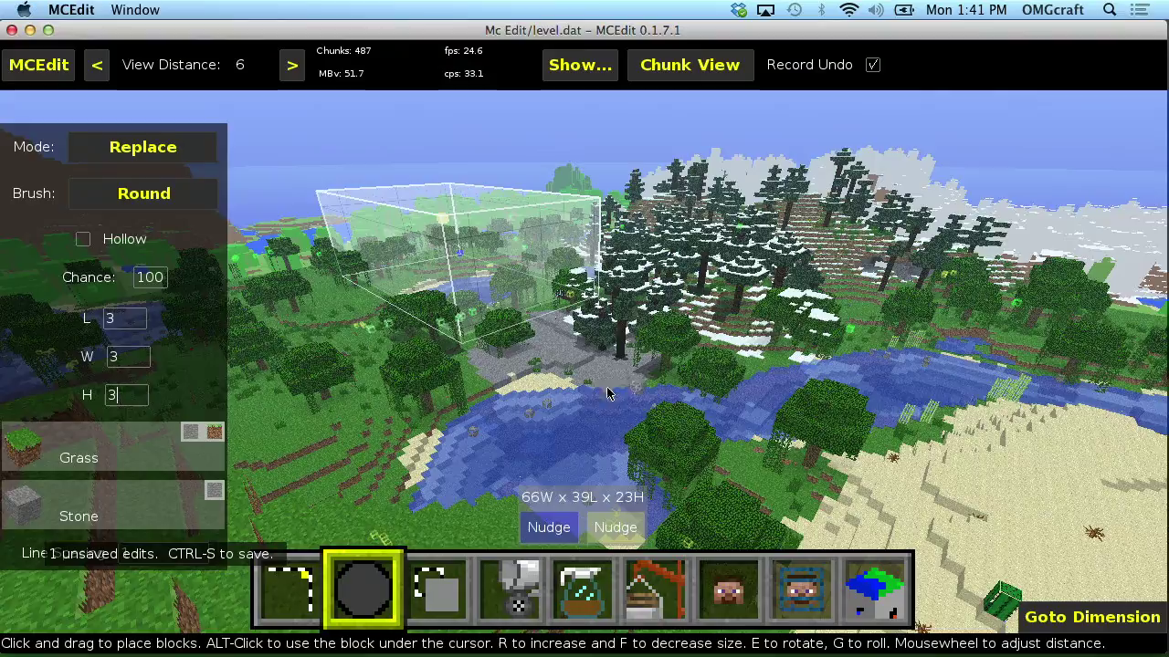
# - Stretch the small round brush into a tall column by setting its height to 50
pyautogui.write('w')
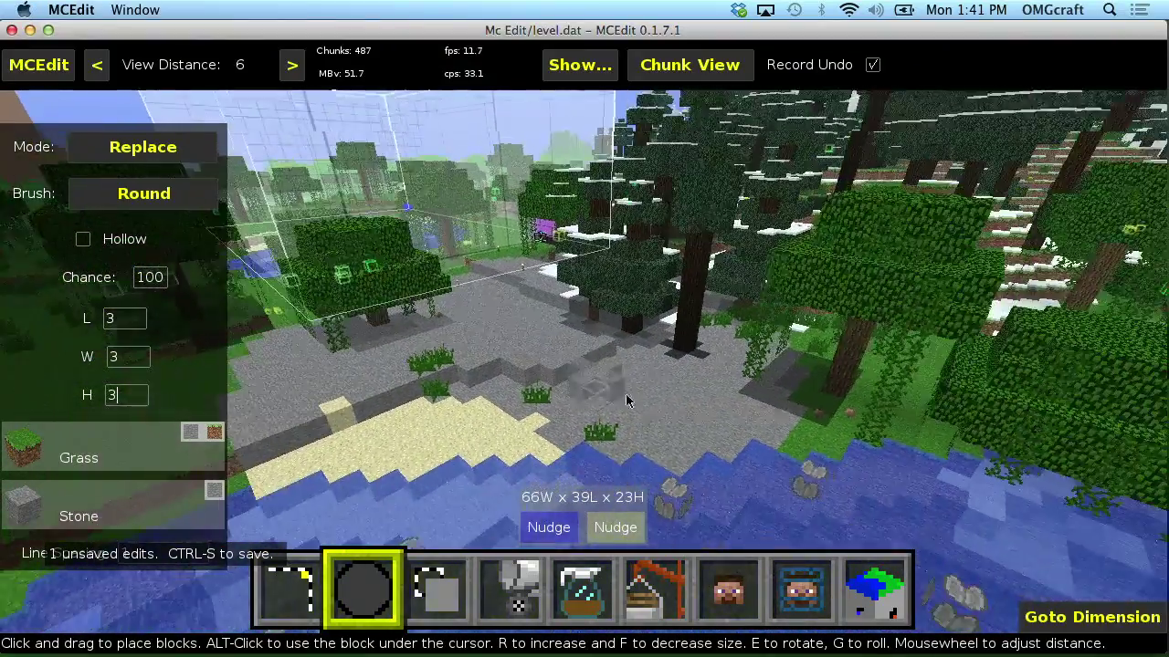
pyautogui.rightClick(626, 401)
pyautogui.press('s')
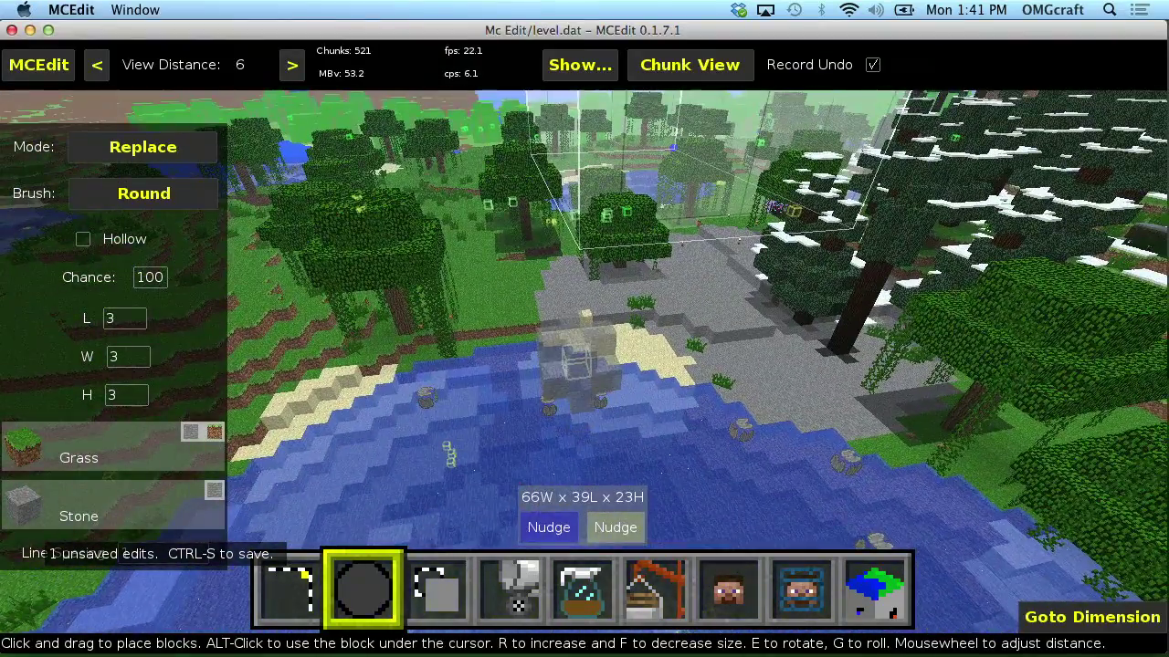
pyautogui.rightClick(637, 400)
pyautogui.click(129, 392)
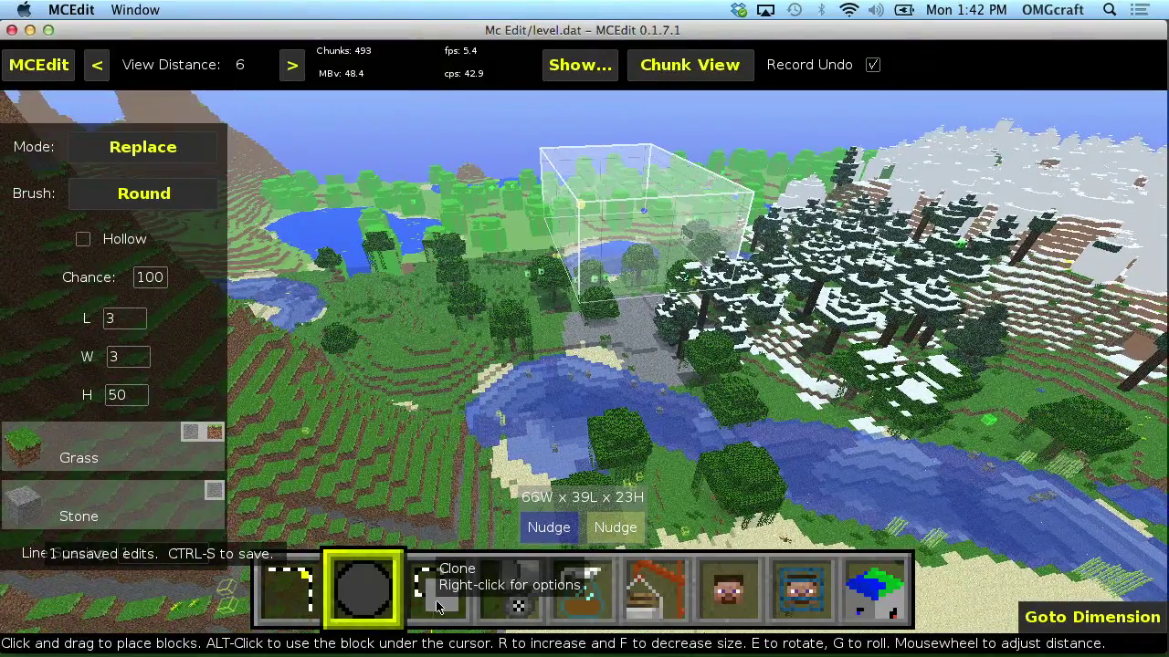
# - Start cloning the selected volume and rotate the copy once
pyautogui.click(437, 604)
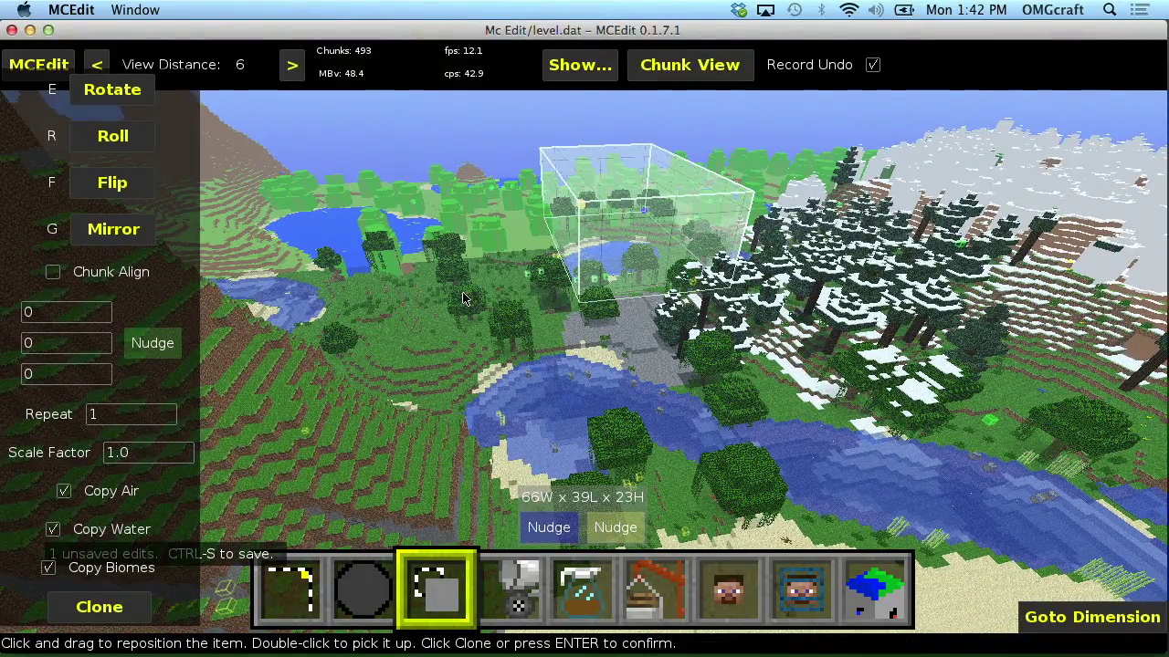
pyautogui.press('w')
pyautogui.press('a')
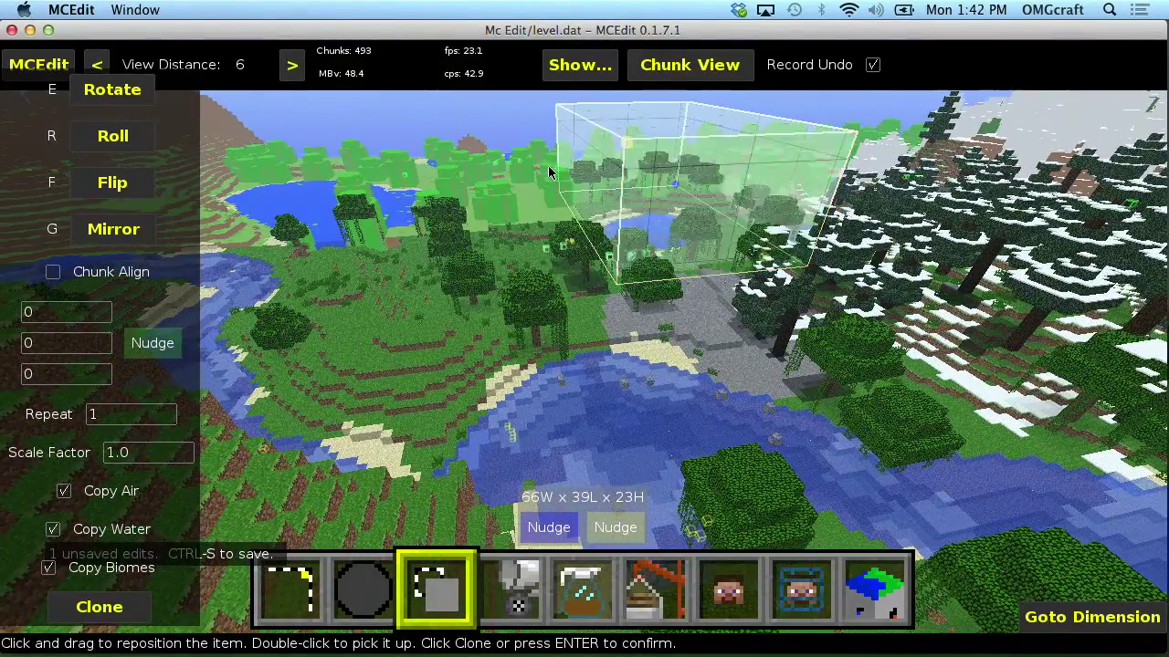
pyautogui.moveTo(548, 172)
pyautogui.mouseDown(button='right')
pyautogui.moveTo(553, 229)
pyautogui.moveTo(557, 169)
pyautogui.mouseUp(button='right')
pyautogui.press('s')
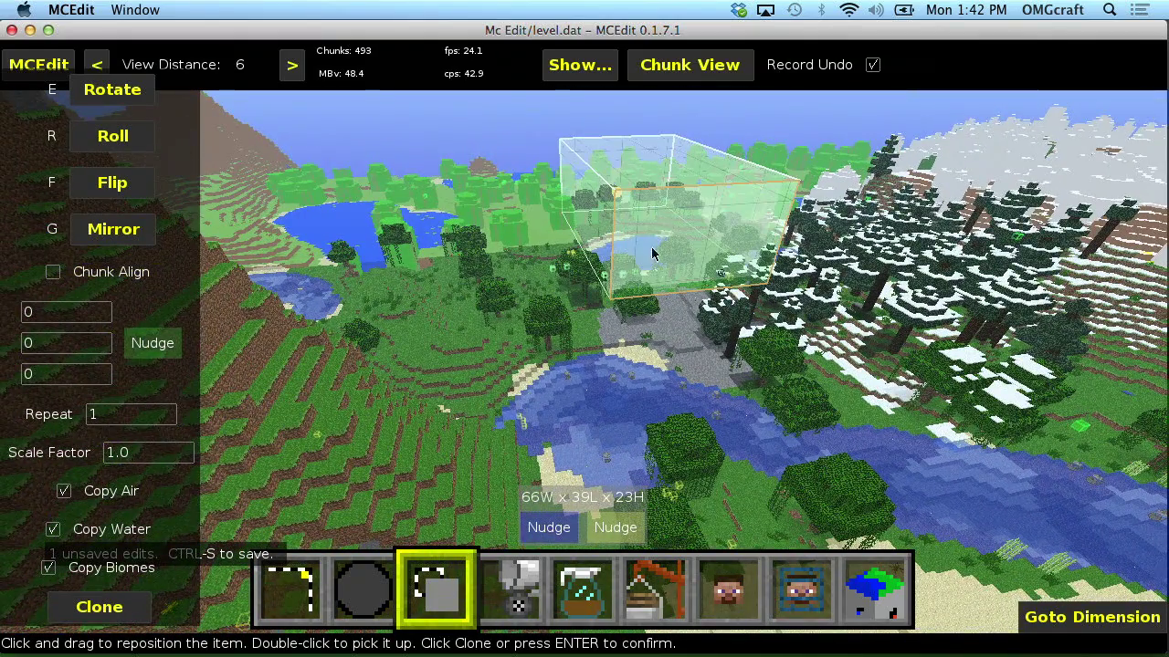
pyautogui.click(107, 97)
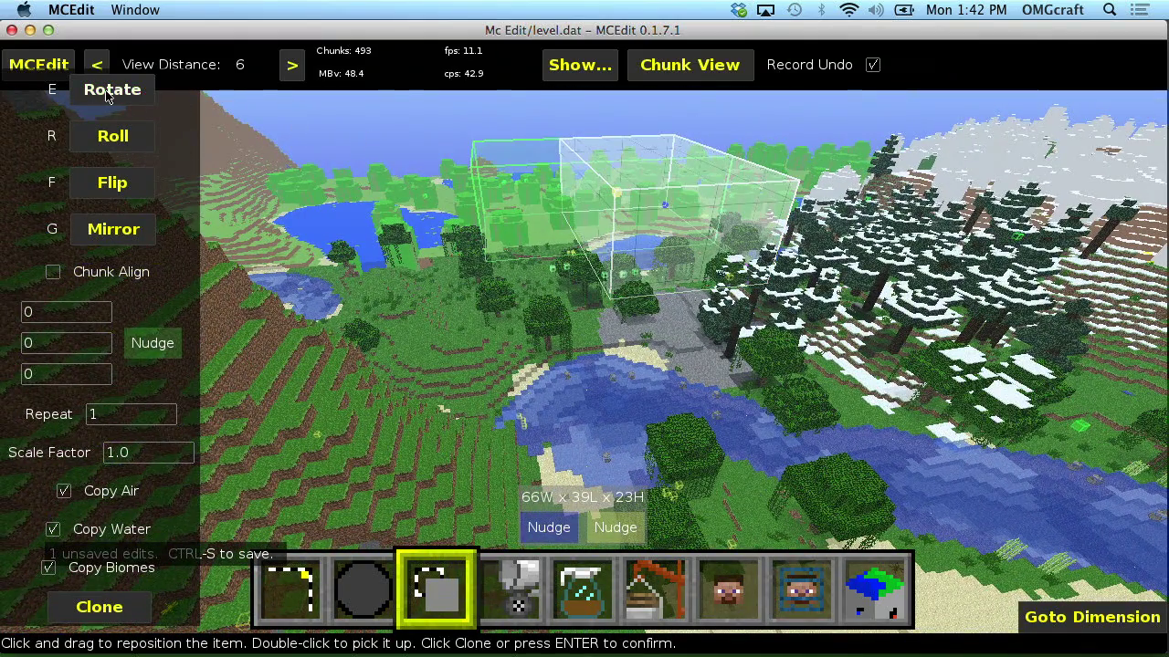
# - Rotate the pending copy of the large selected volume once more
pyautogui.click(107, 96)
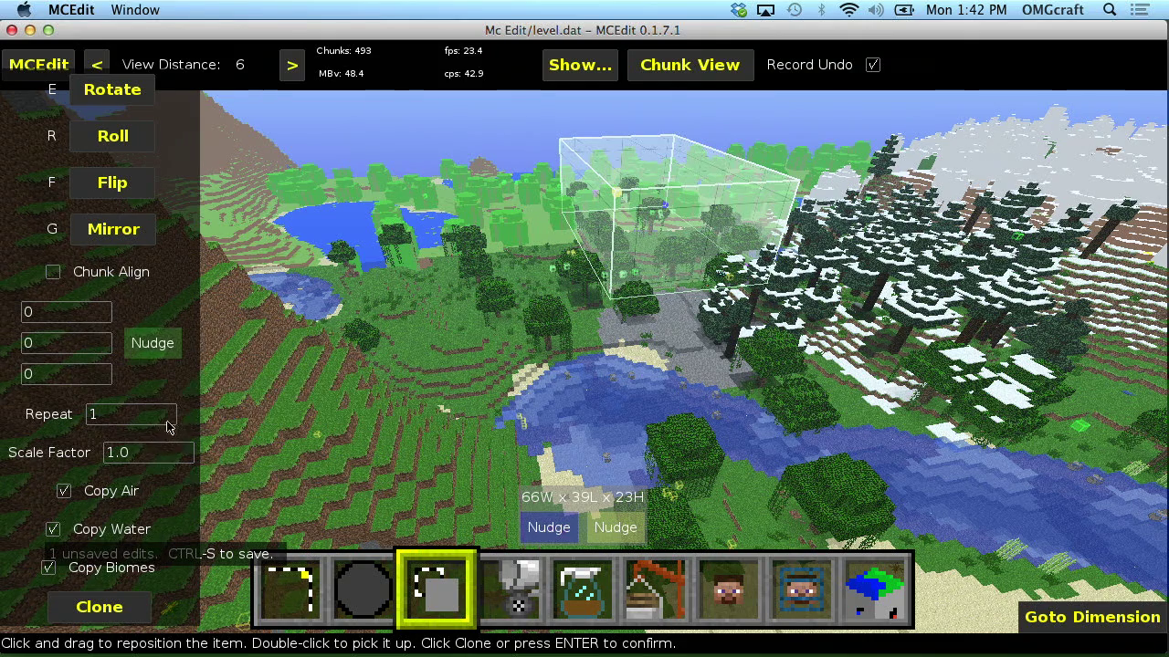
pyautogui.click(136, 416)
# - Select a row of blocks 1 wide, 6 long and 1 high, running from the sandy shore onto the stone
pyautogui.press('w')
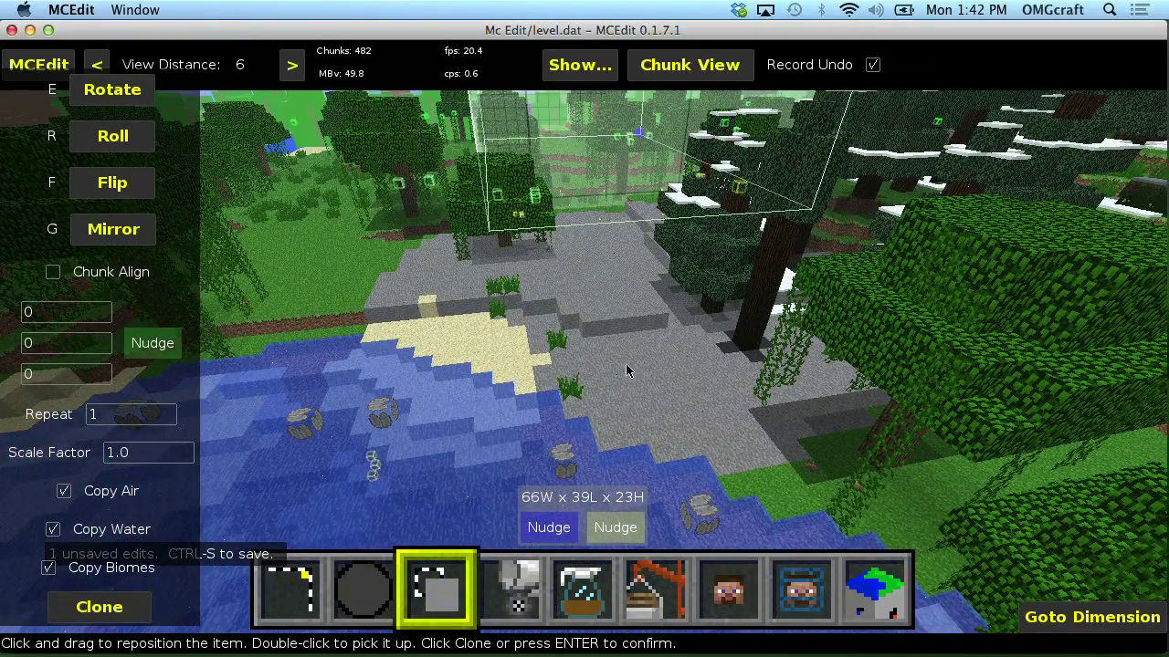
pyautogui.press('w')
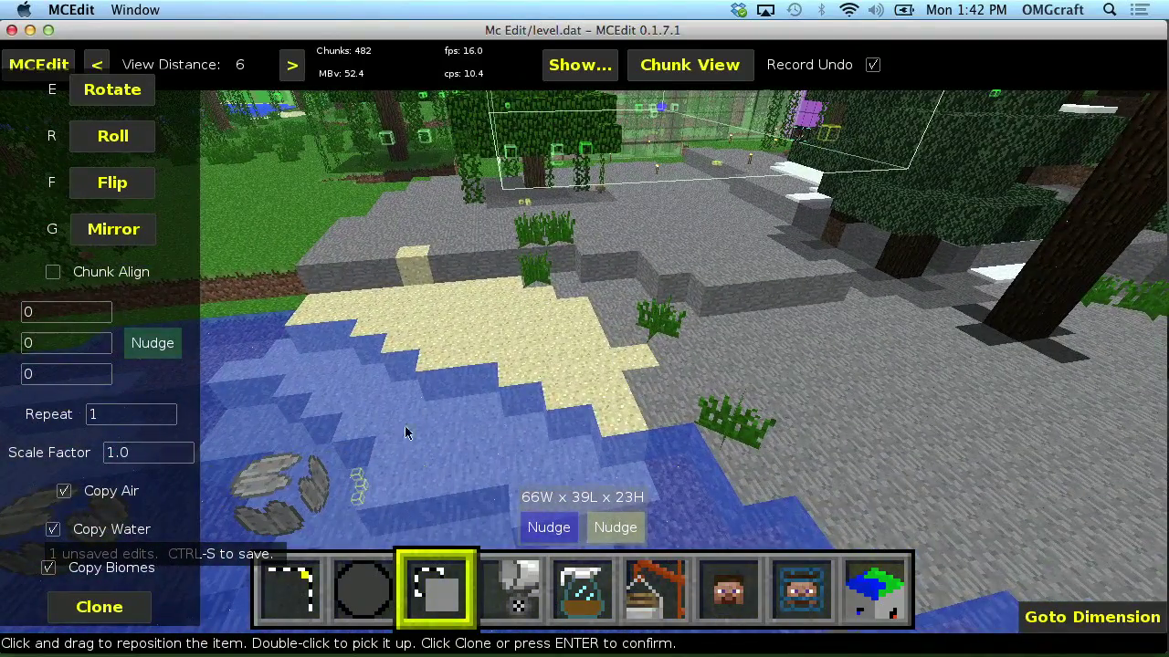
pyautogui.click(290, 589)
pyautogui.click(573, 366)
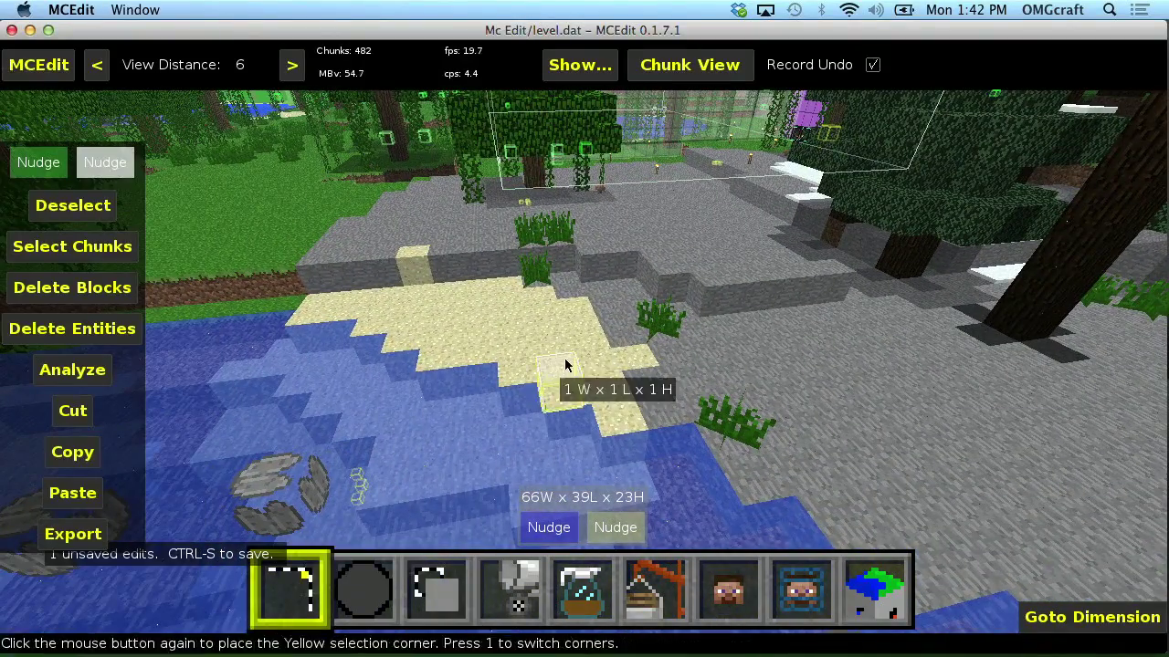
pyautogui.click(740, 356)
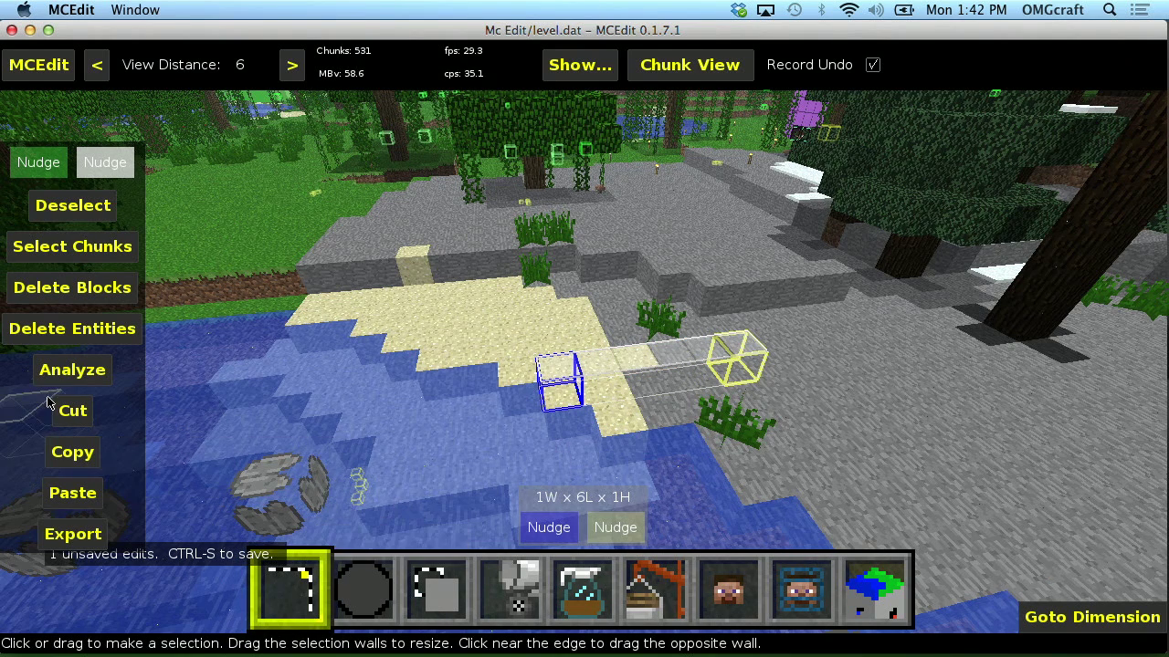
# - Copy the selected row, start cloning it, and stand the clone upright with Rotate and Roll
pyautogui.click(72, 452)
pyautogui.click(446, 584)
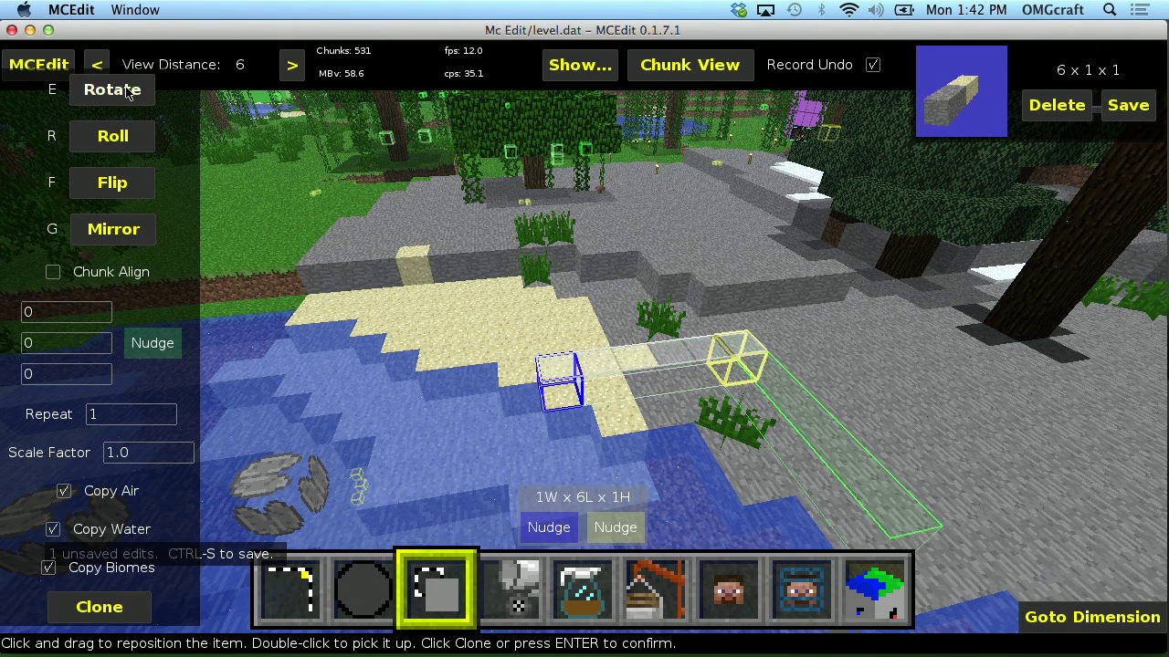
pyautogui.click(123, 135)
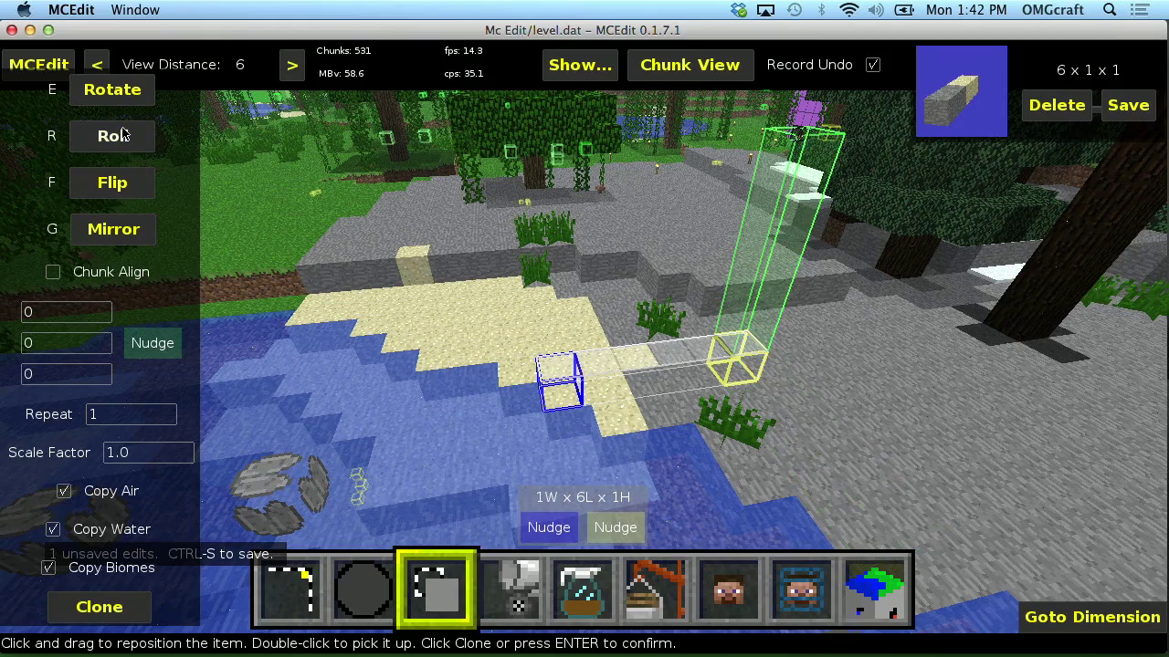
pyautogui.press('d')
pyautogui.press('w')
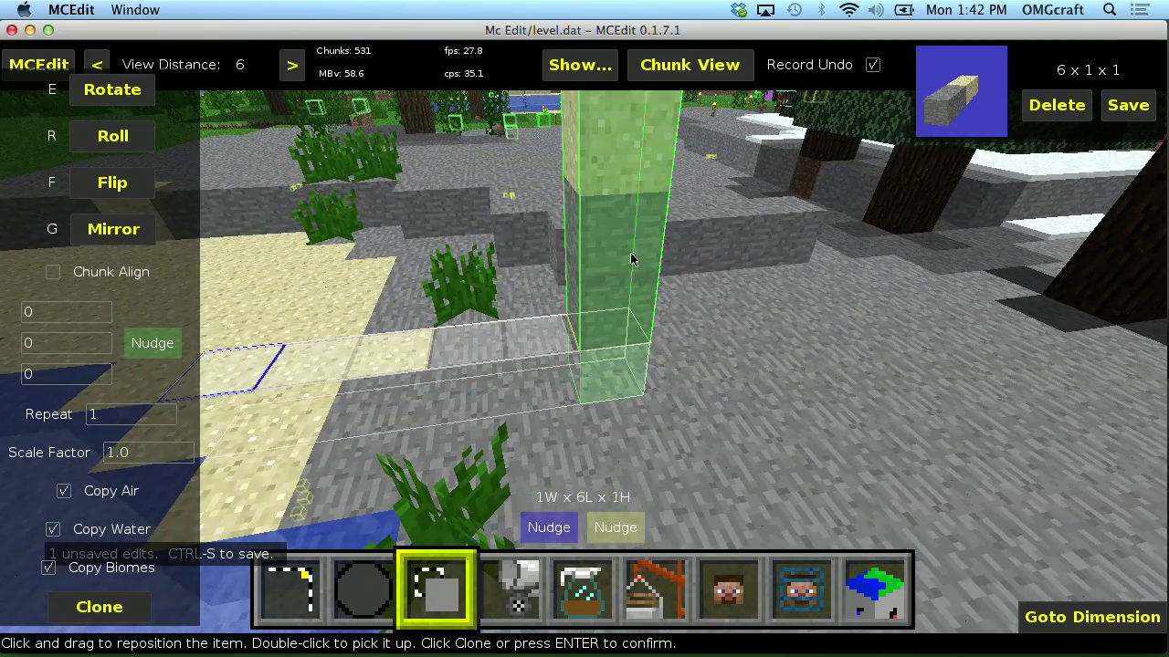
pyautogui.press('s')
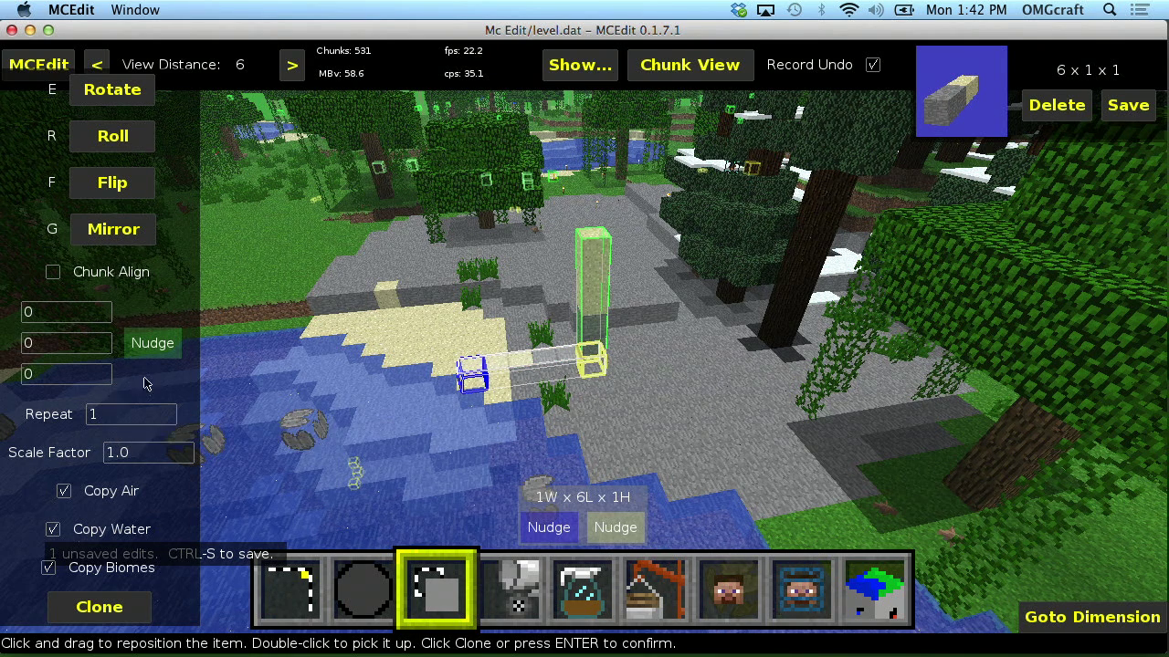
# - Set the clone's repeat count to 4 and its first offset value to 1
pyautogui.write('4')
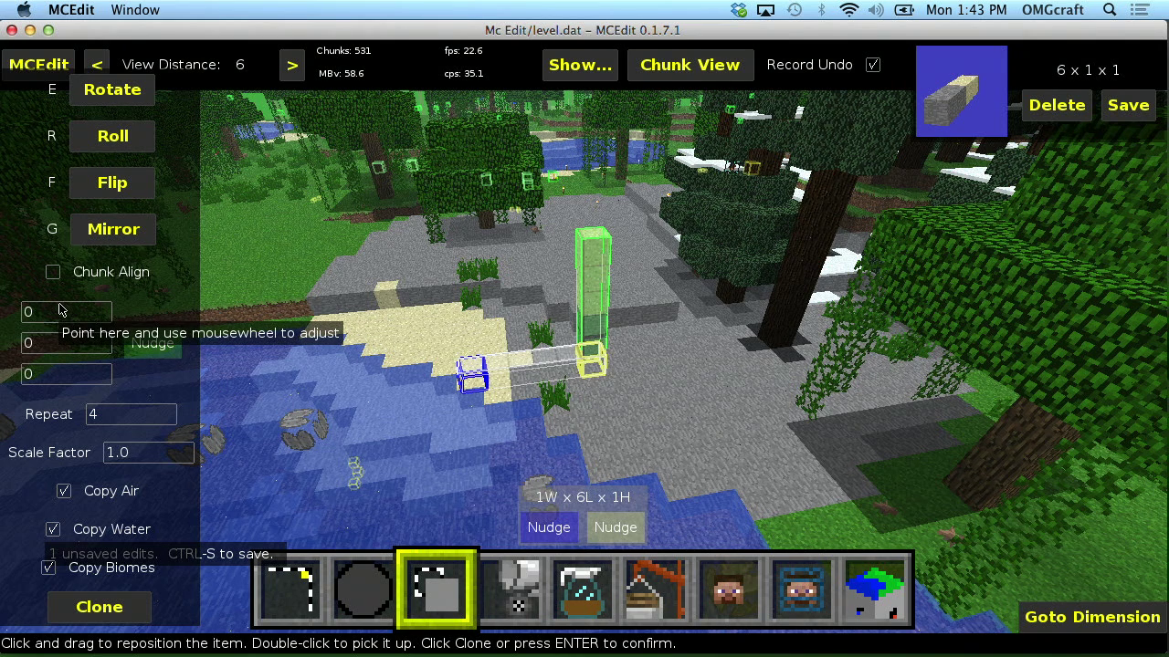
pyautogui.scroll(1, 59, 311)
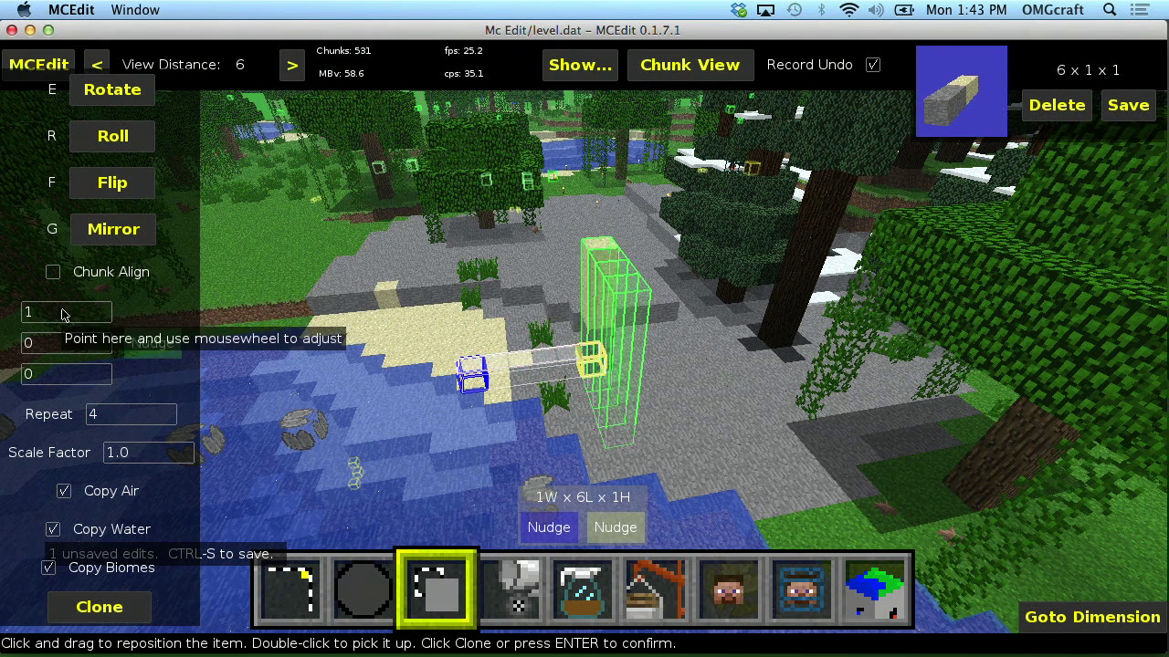
pyautogui.press('a')
pyautogui.moveTo(832, 391); pyautogui.dragTo(356, 304, button='right')
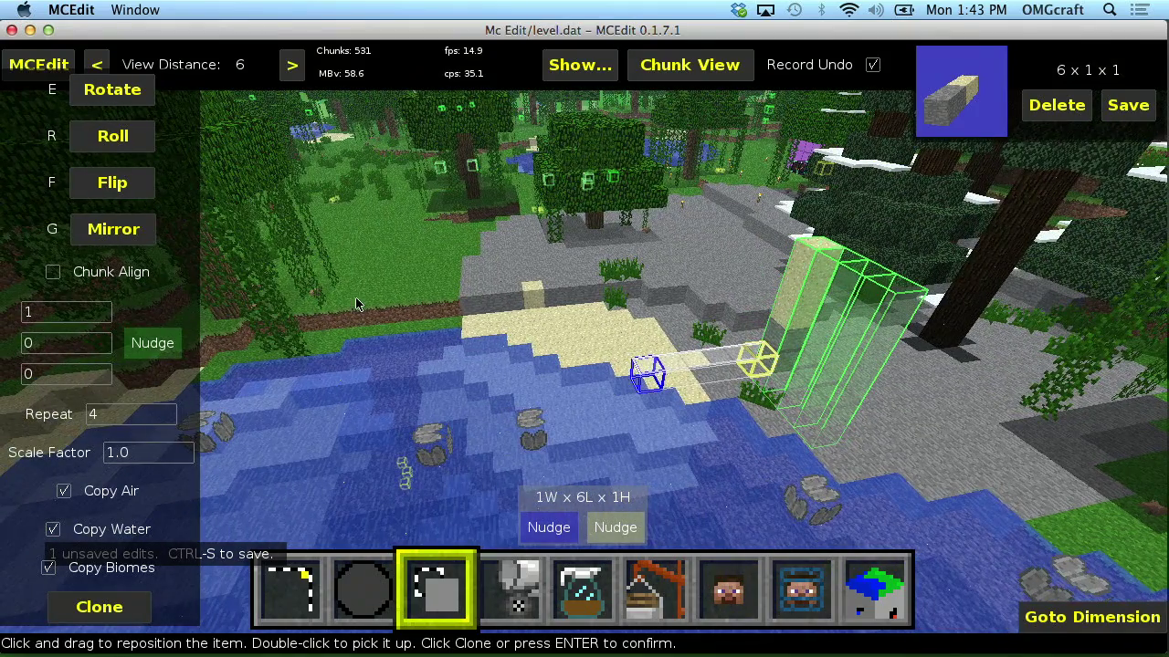
# - Space the repeated upright columns farther apart by setting the first offset value to 3
pyautogui.click(67, 310)
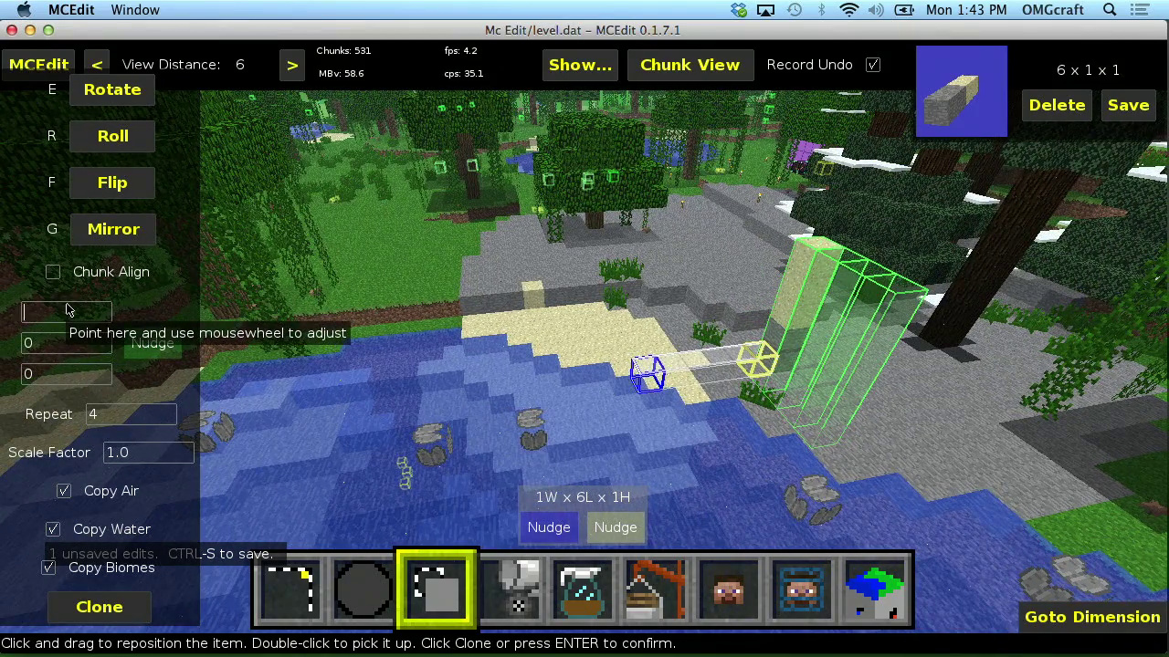
pyautogui.write('3d')
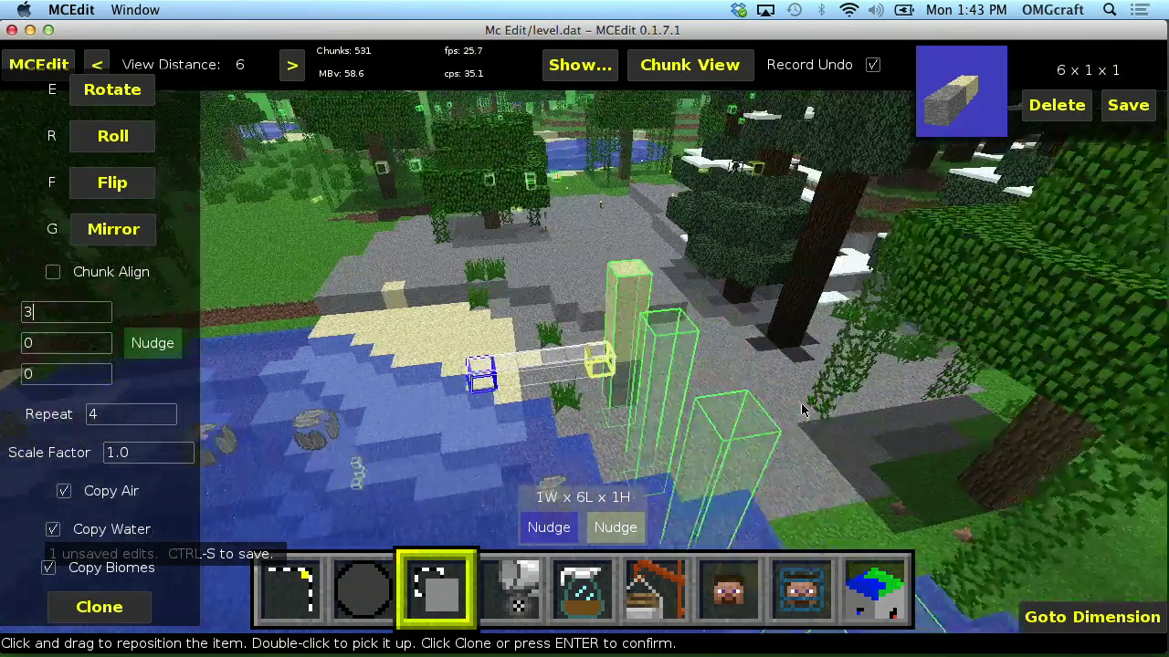
pyautogui.write('saw')
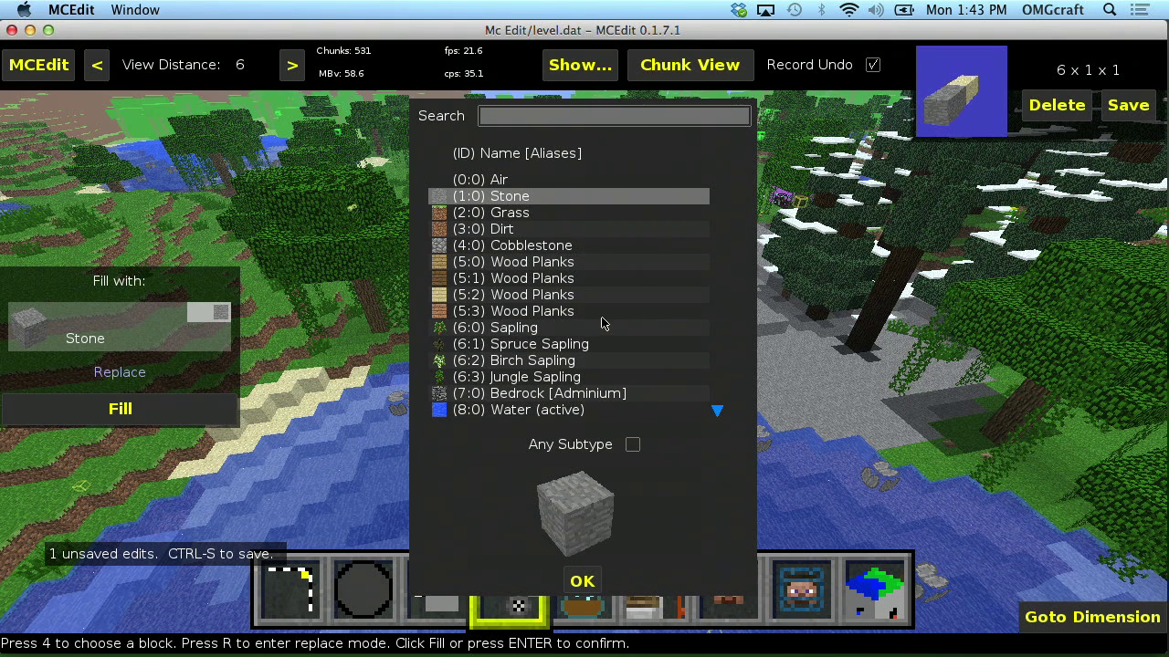
# - Examine the range of blocks available for the fill, from start to end of the block list
pyautogui.scroll(-12, 601, 323)
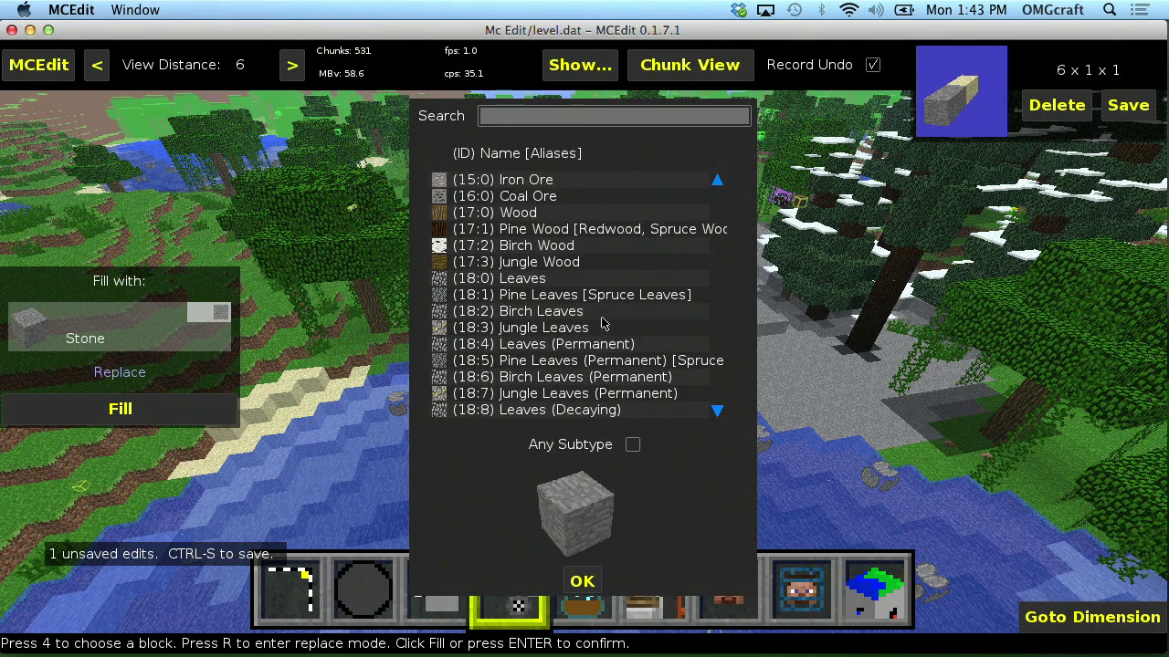
pyautogui.scroll(-20, 592, 242)
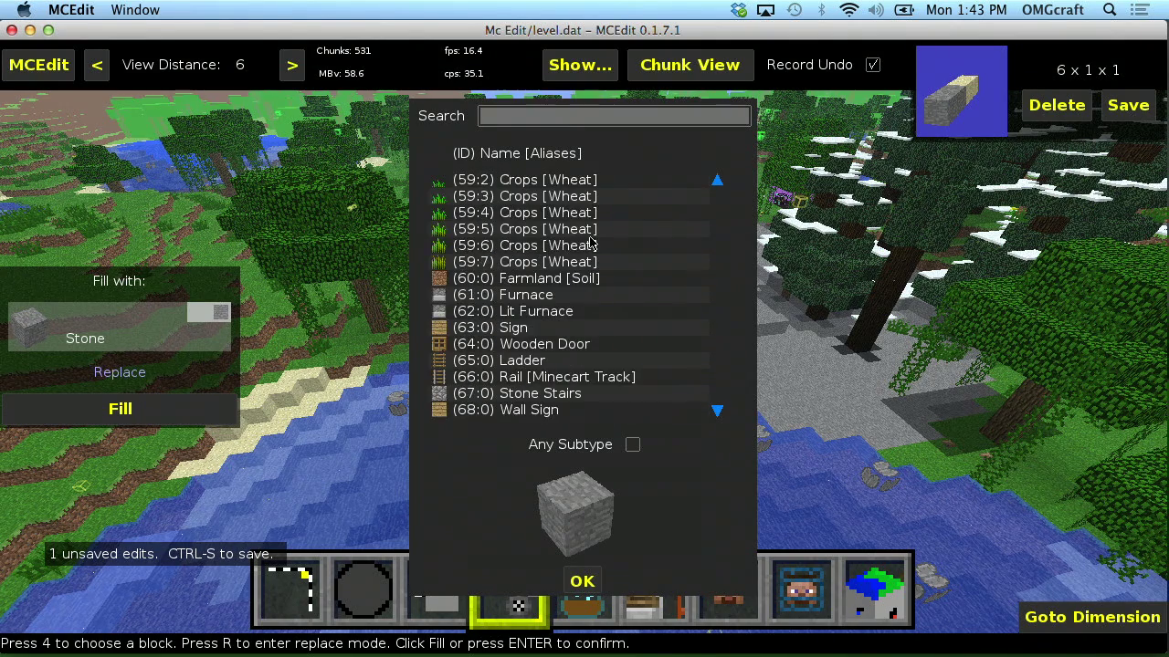
pyautogui.scroll(-10, 592, 242)
pyautogui.scroll(15, 591, 242)
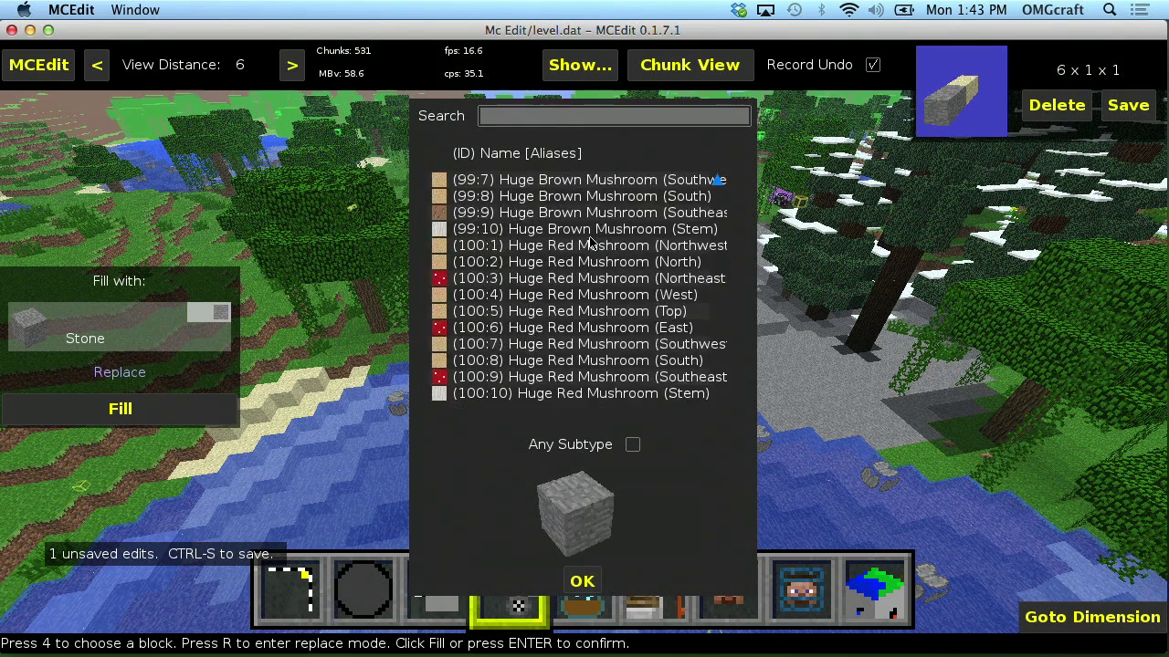
pyautogui.scroll(-10, 592, 242)
pyautogui.scroll(20, 591, 242)
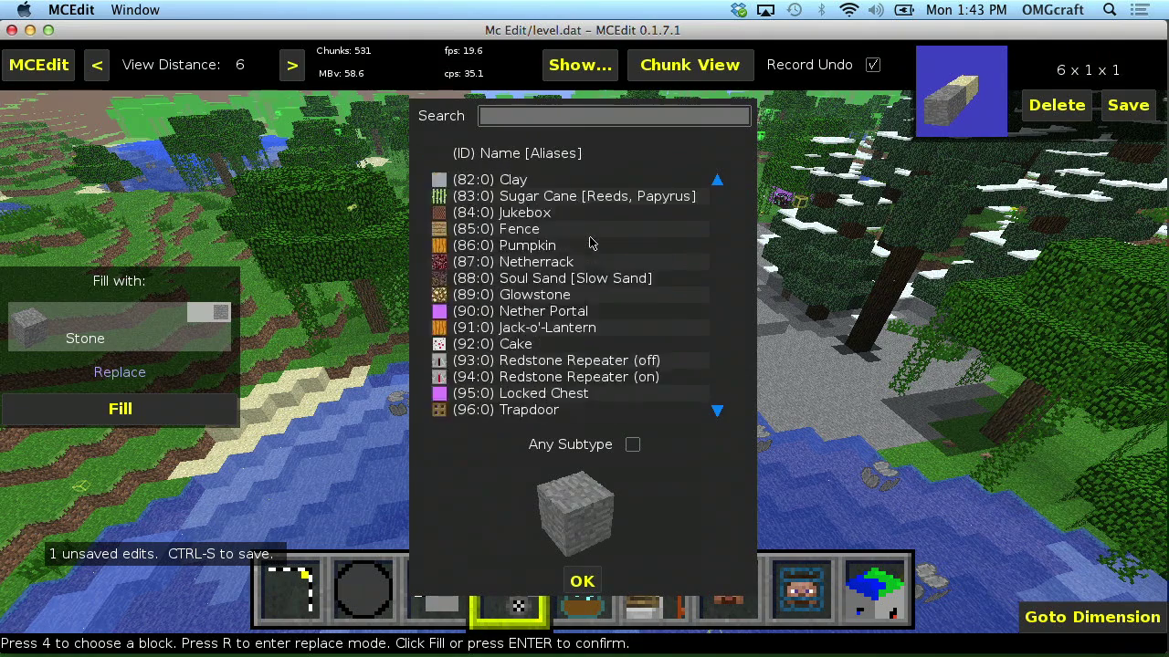
pyautogui.scroll(15, 592, 242)
# - Search the fill blocks for "wat" and pick plain Water
pyautogui.click(507, 119)
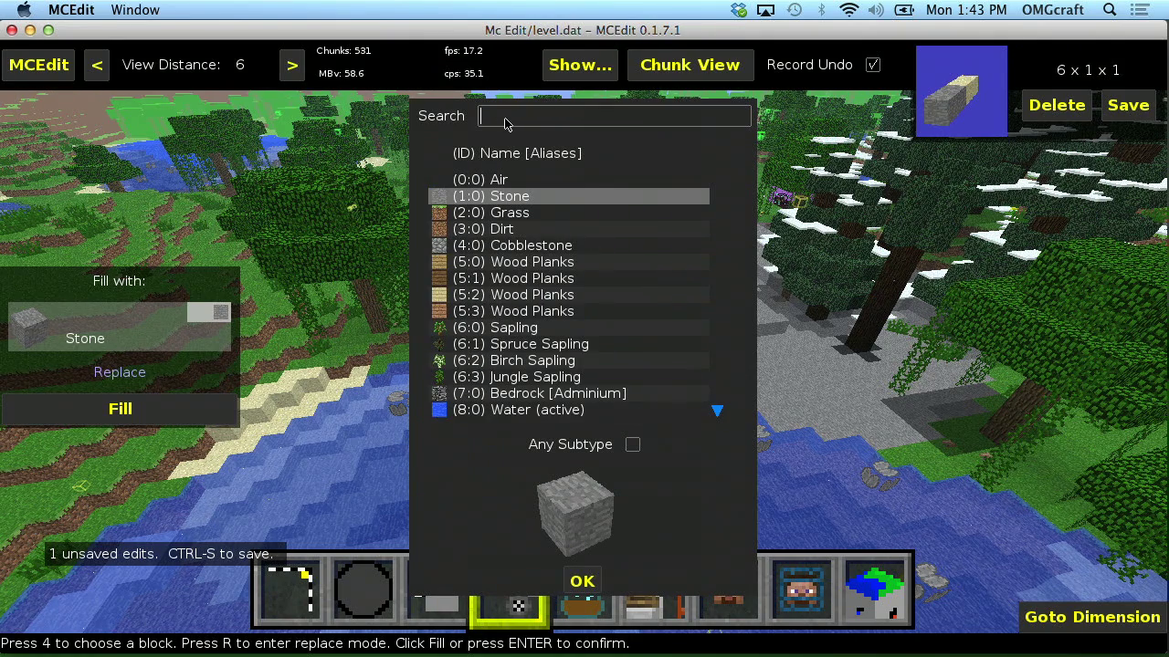
pyautogui.write('wat')
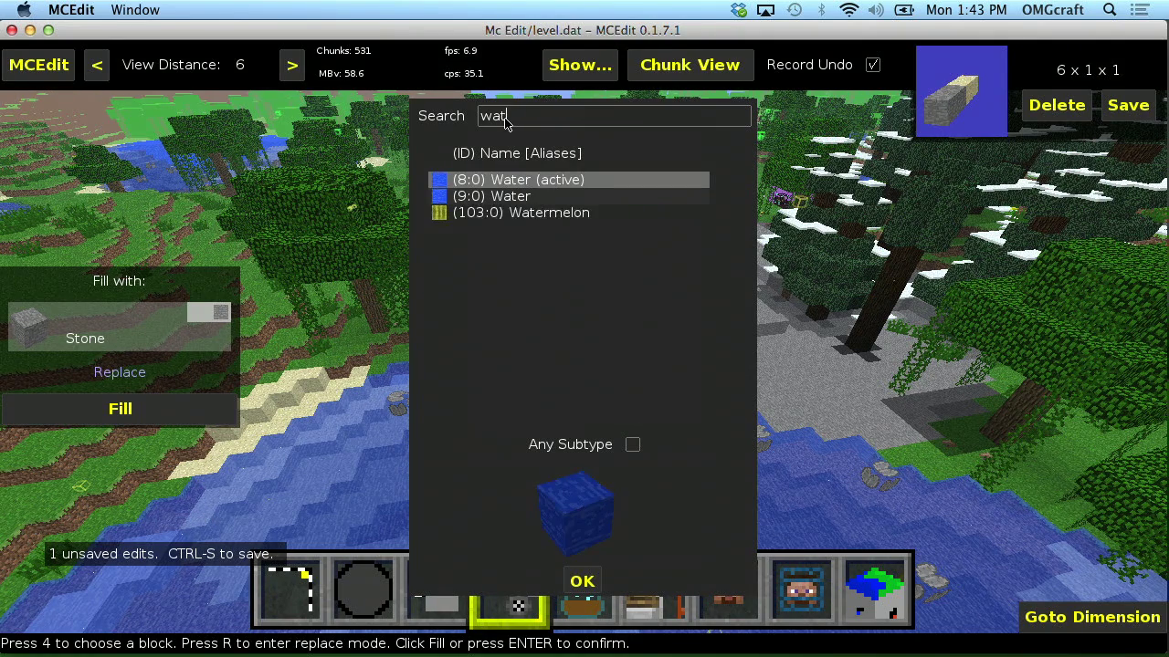
pyautogui.click(541, 200)
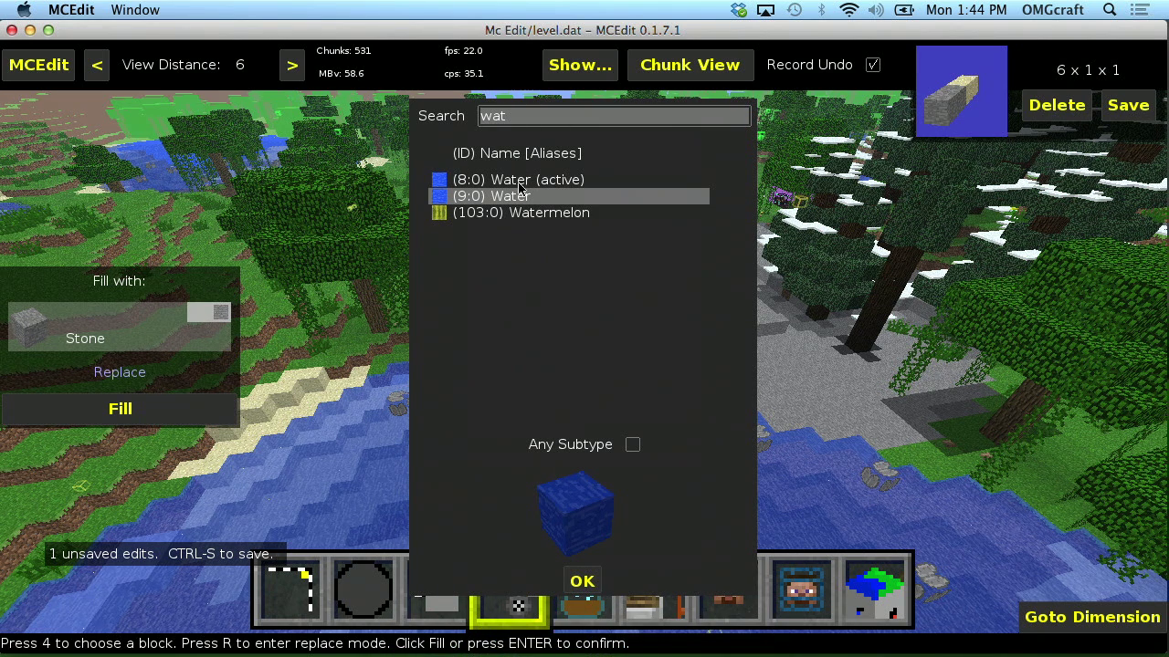
# - Search the fill blocks for "di" instead and confirm Block of Diamond as the fill material
pyautogui.click(514, 130)
pyautogui.press('BackSpace')
pyautogui.press('BackSpace')
pyautogui.press('BackSpace')
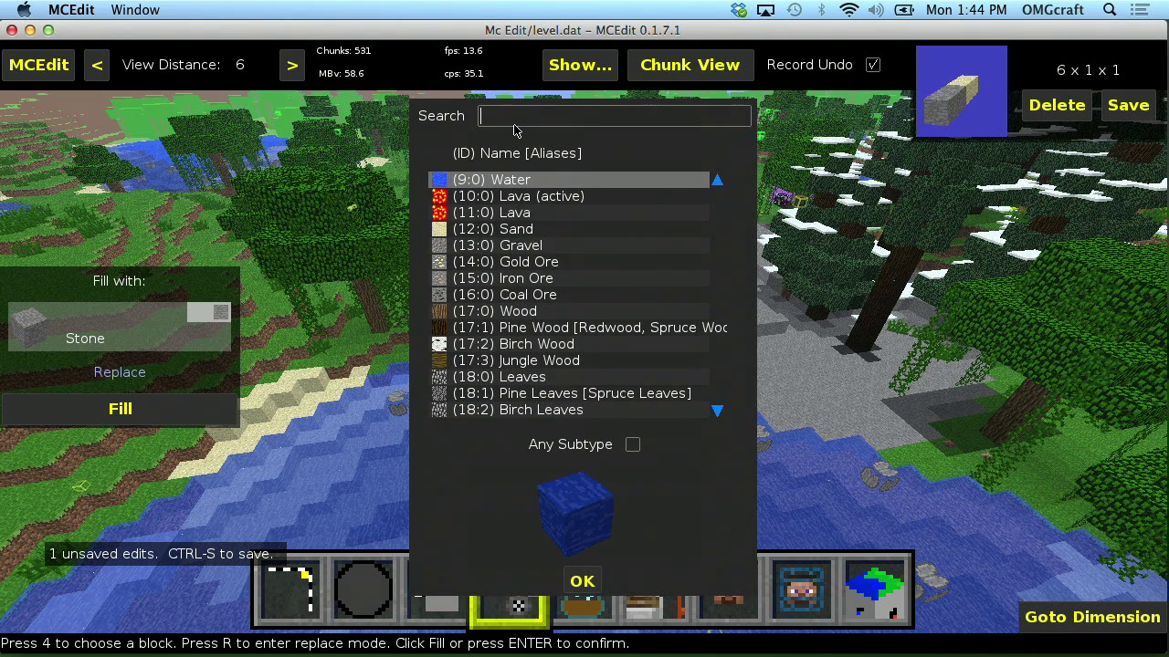
pyautogui.write('di')
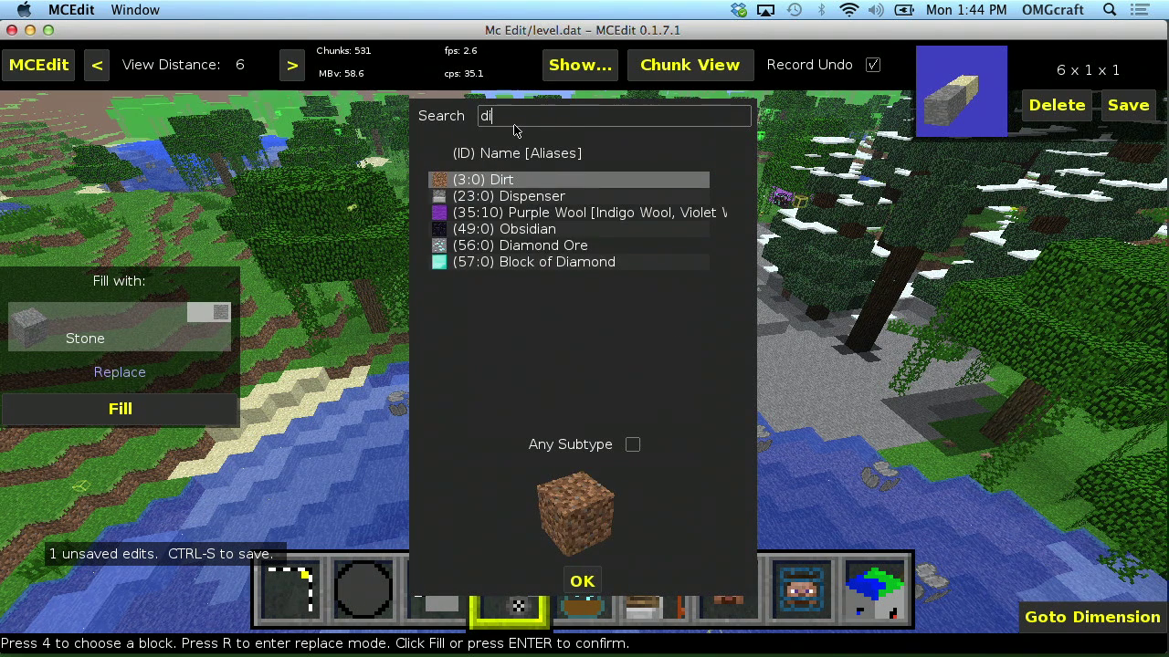
pyautogui.click(546, 263)
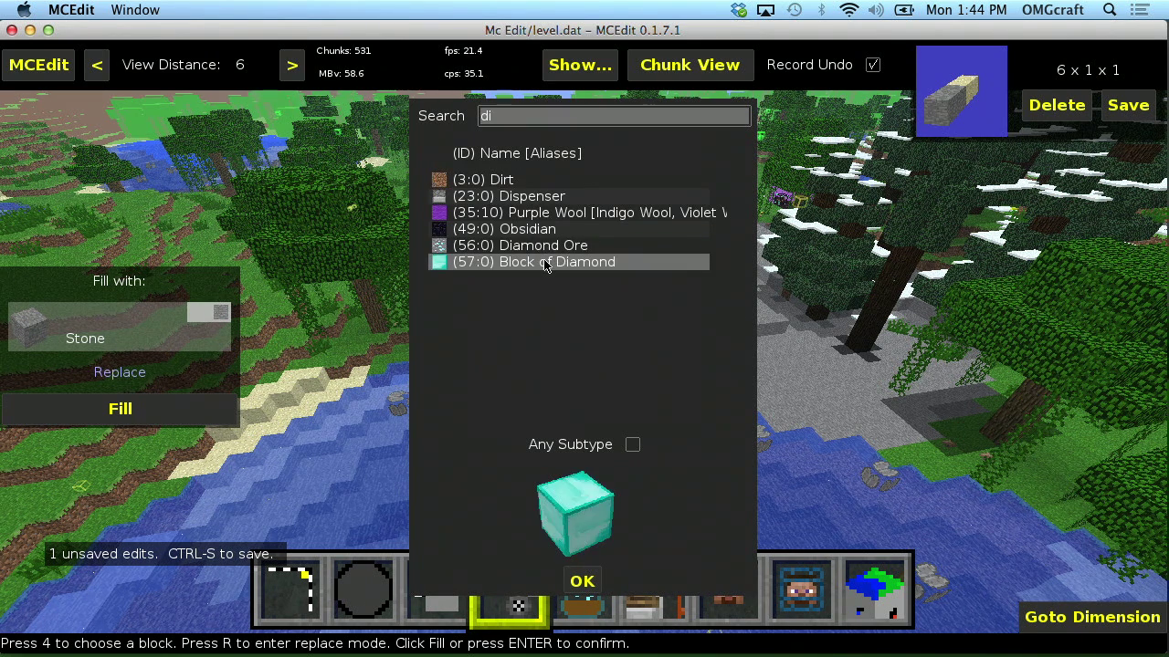
pyautogui.click(574, 582)
# - Select a grassy area beside the lake, 22 wide, 26 long and 5 high
pyautogui.press('a')
pyautogui.press('s')
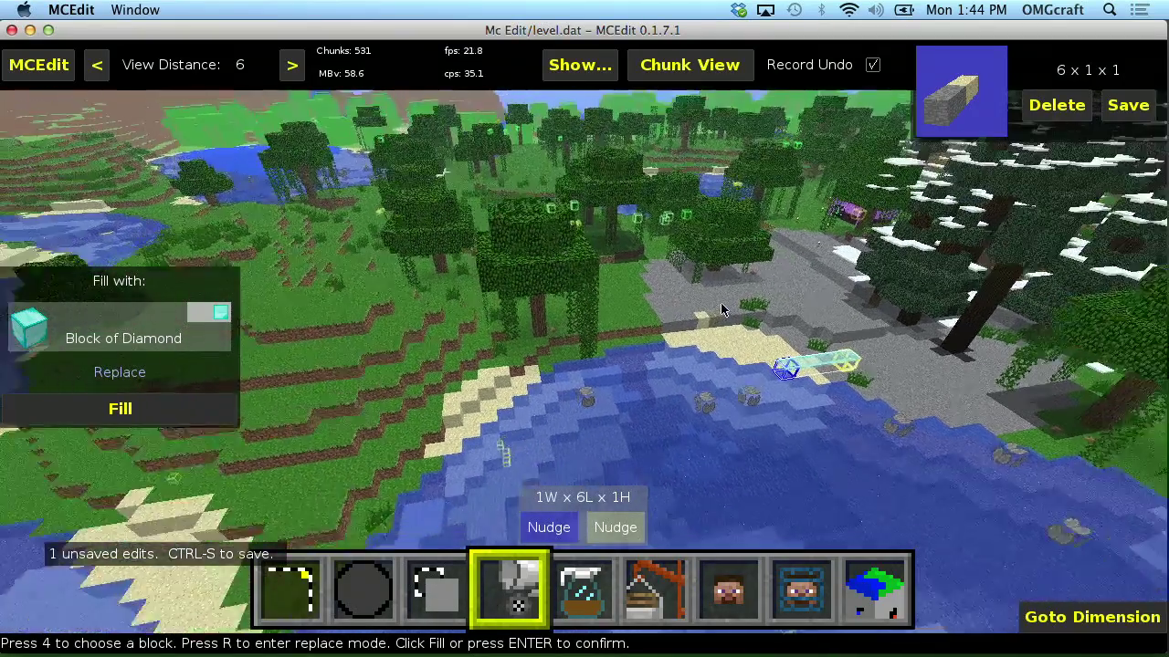
pyautogui.press('s')
pyautogui.click(266, 589)
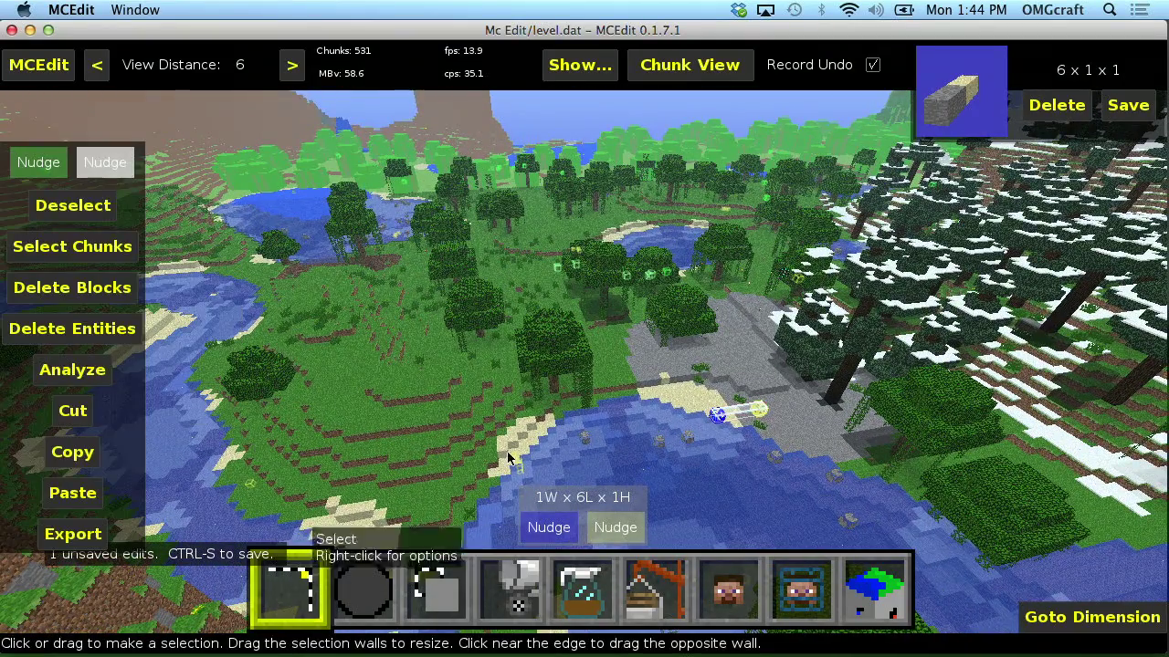
pyautogui.click(303, 364)
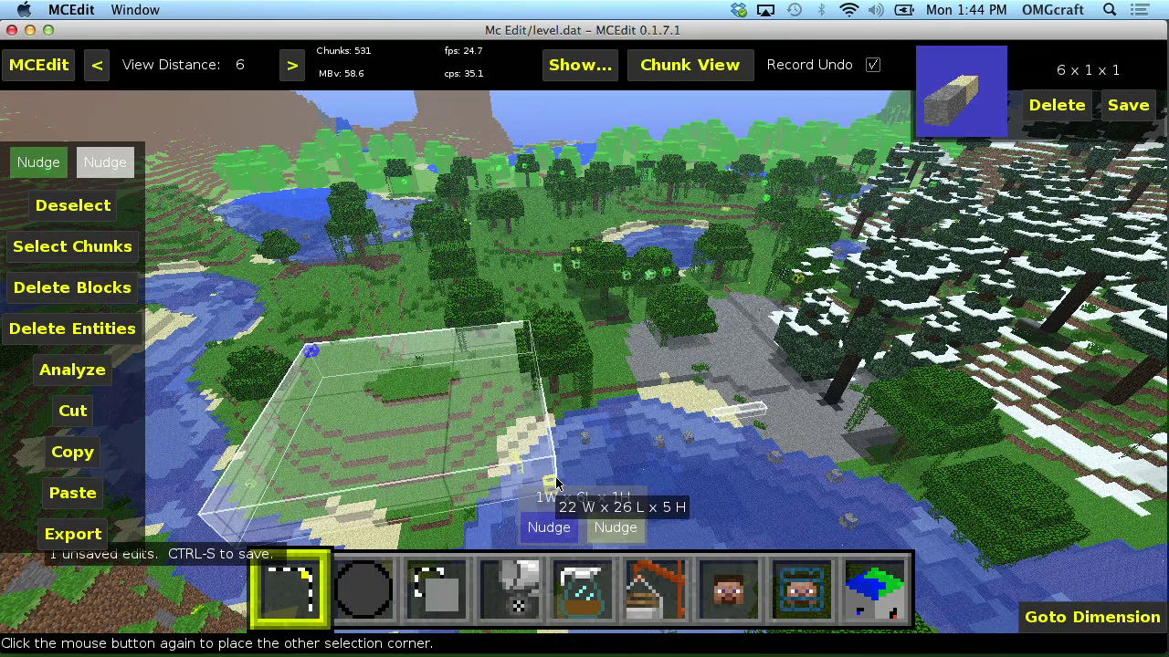
pyautogui.click(556, 483)
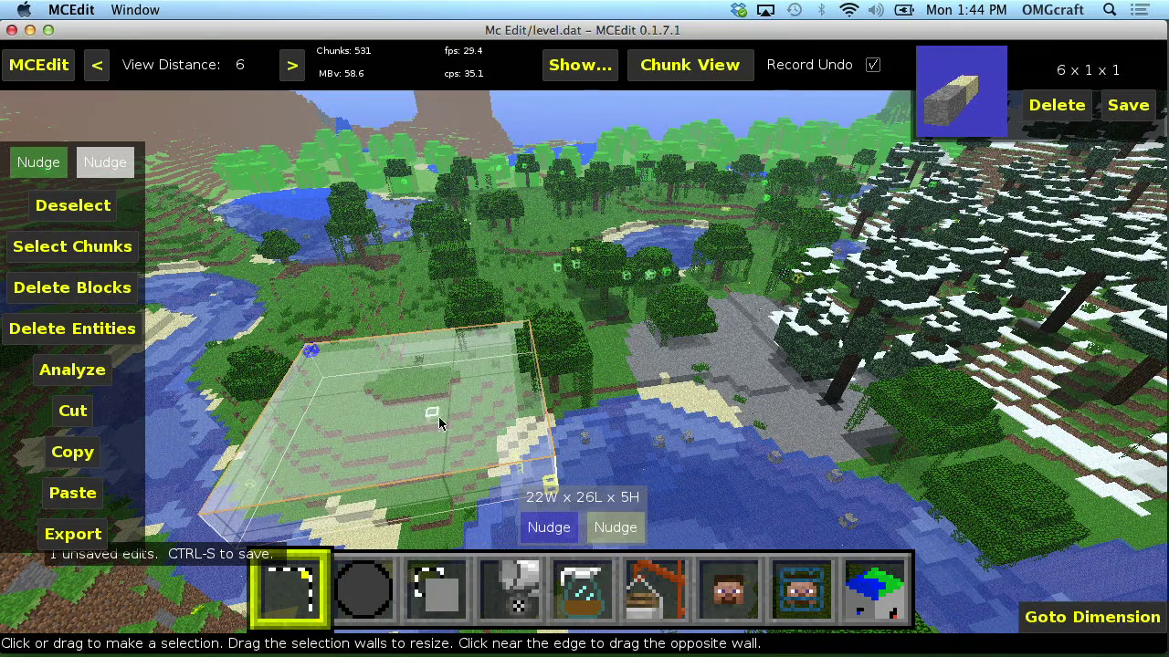
# - Nudge the blue corner of the grassy selection upward so the box is 6 blocks high
pyautogui.rightClick(503, 423)
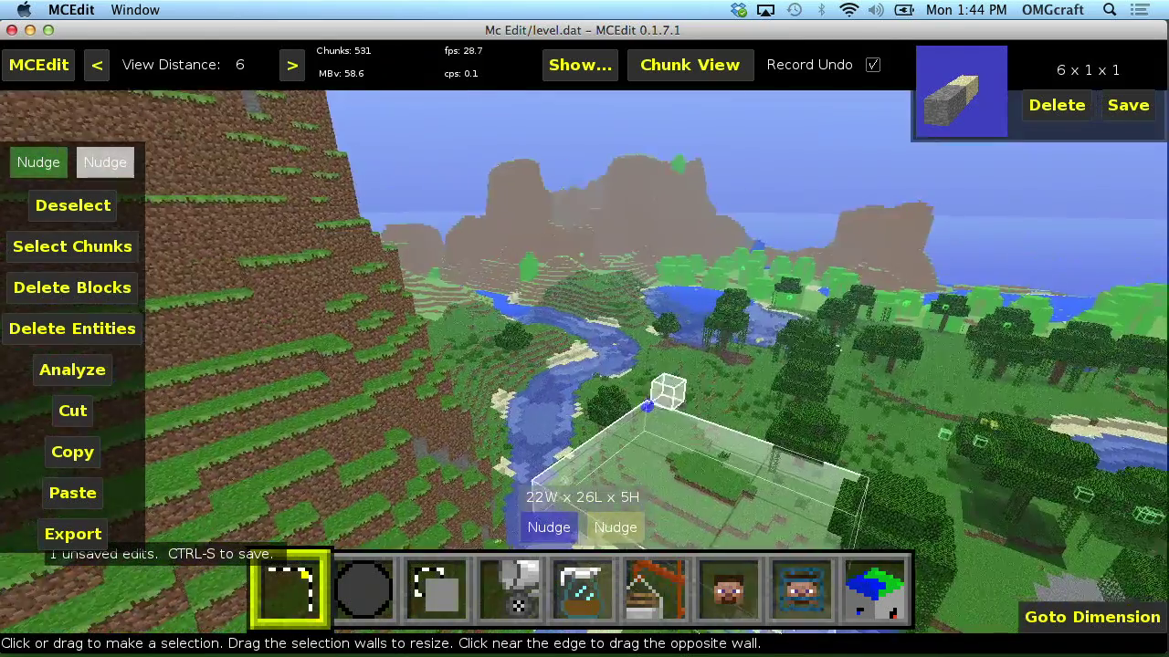
pyautogui.press('w')
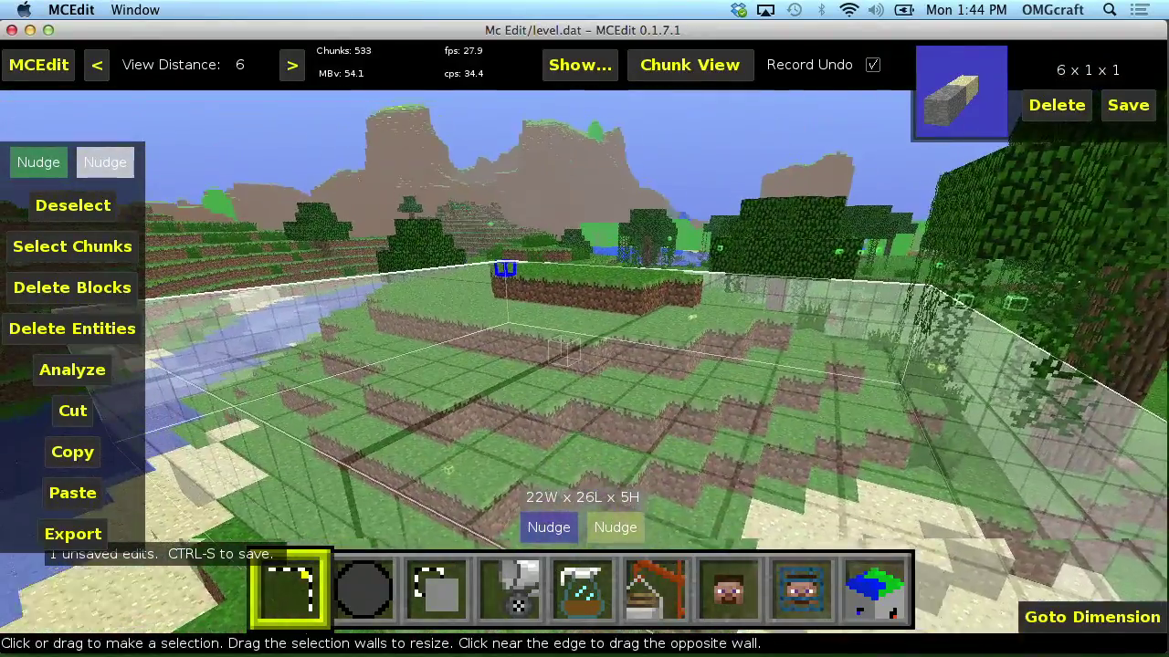
pyautogui.rightClick(580, 367)
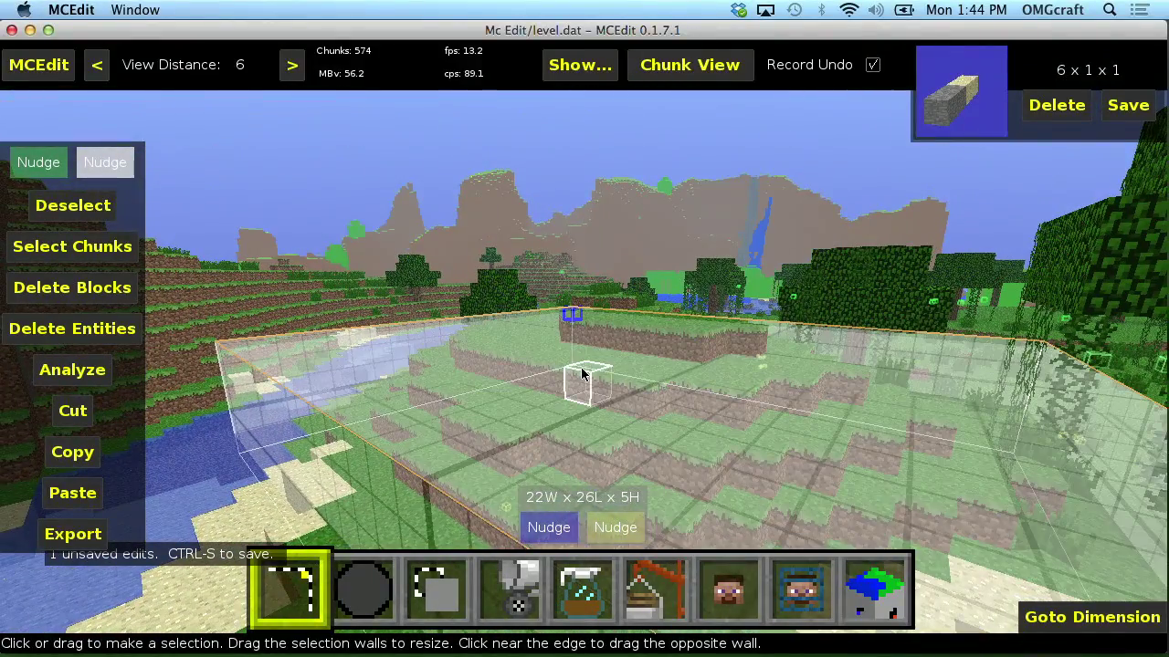
pyautogui.click(546, 527)
pyautogui.press('q')
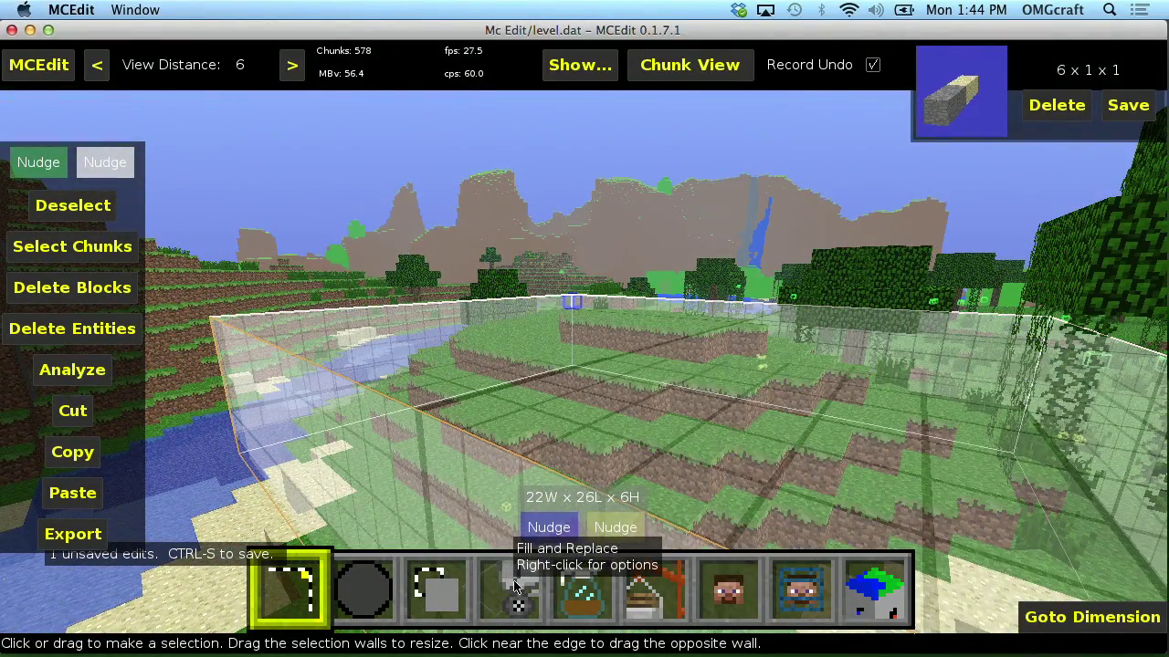
# - Start Fill and Replace on the enlarged selection with Block of Diamond as the material
pyautogui.click(517, 589)
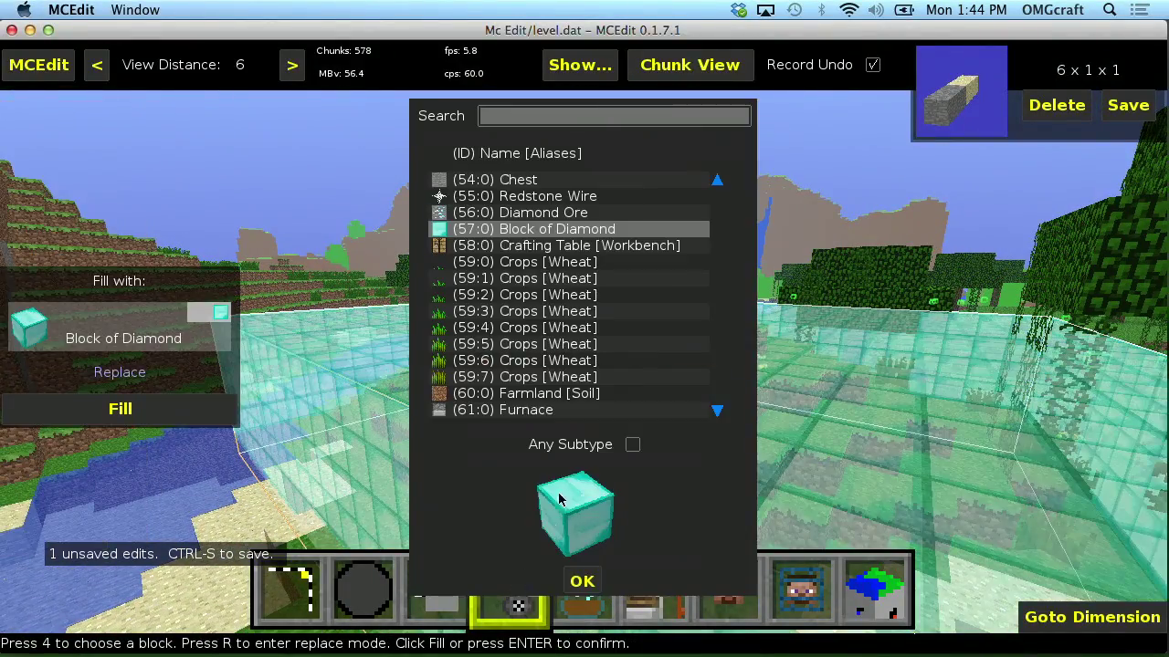
pyautogui.click(583, 583)
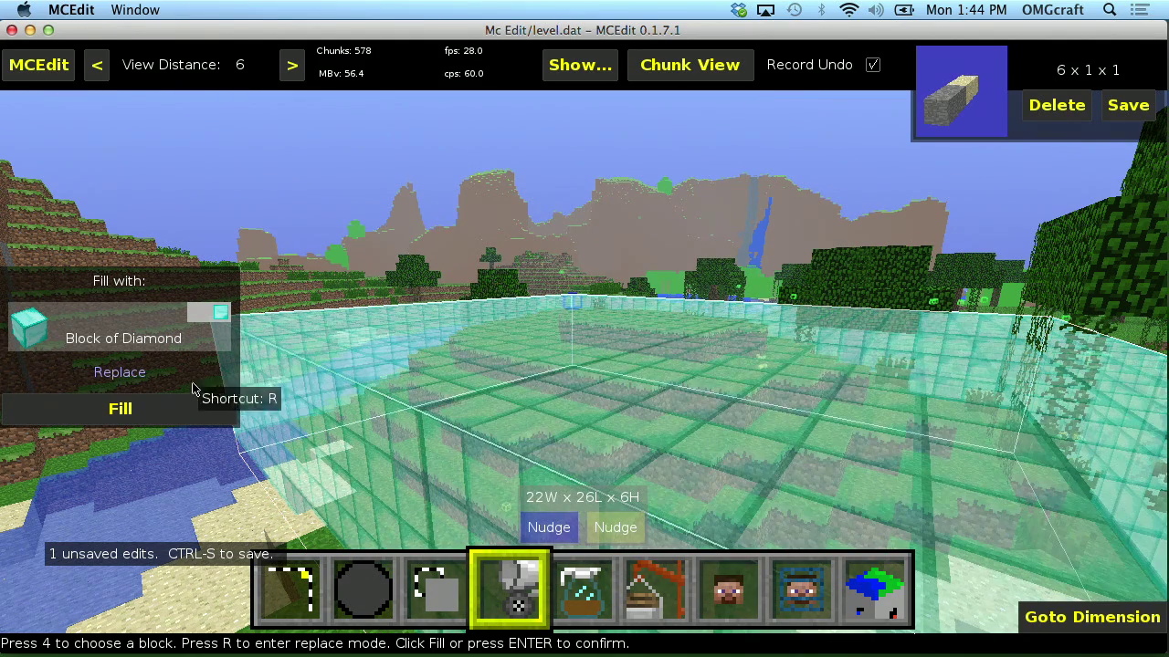
# - Fill the whole selection with Block of Diamond and undo that fill
pyautogui.click(169, 408)
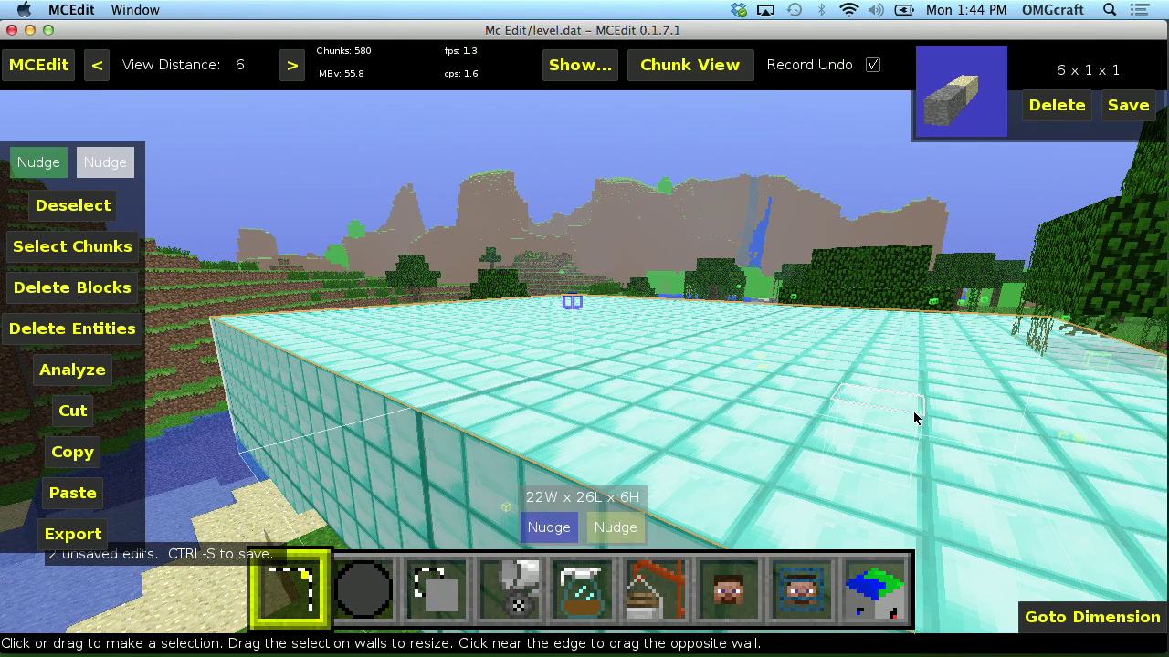
pyautogui.hotkey('ctrl', 'z')
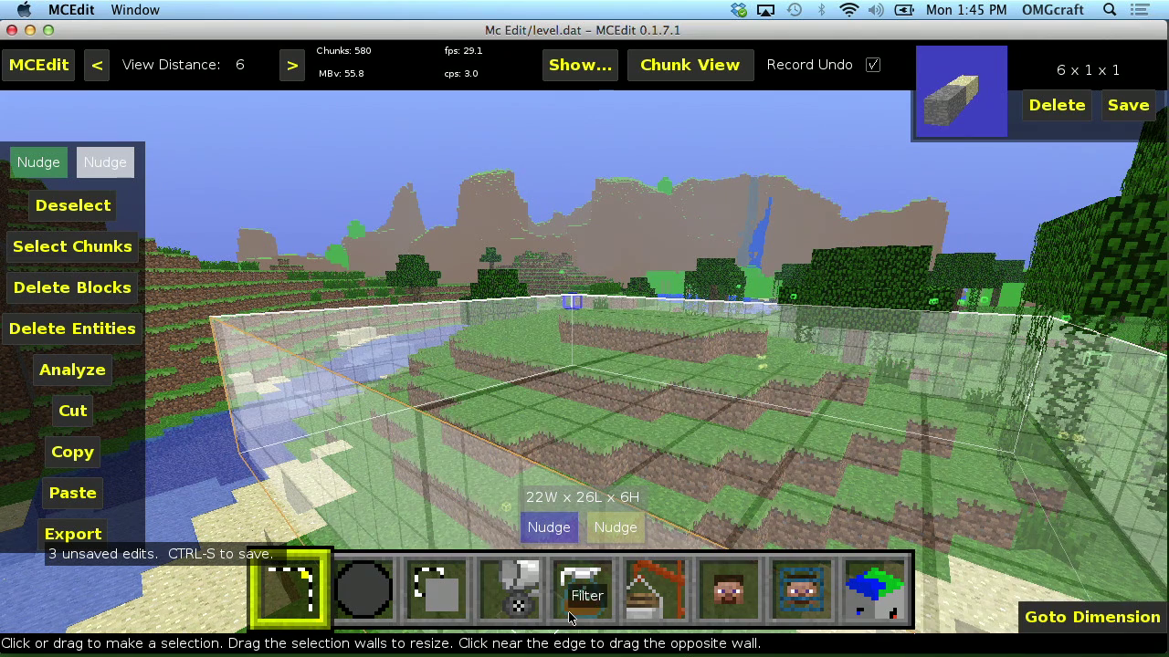
# - Replace the Grass inside the selection with Block of Diamond, swapping the find and replacement blocks before applying
pyautogui.click(524, 582)
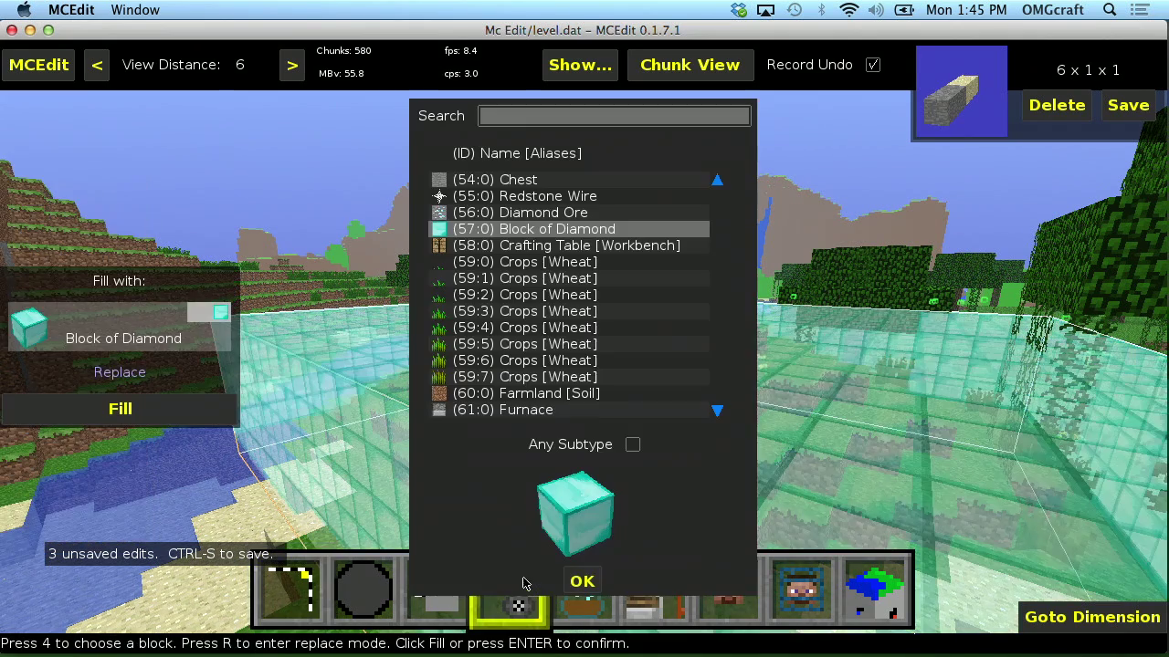
pyautogui.click(579, 582)
pyautogui.click(132, 373)
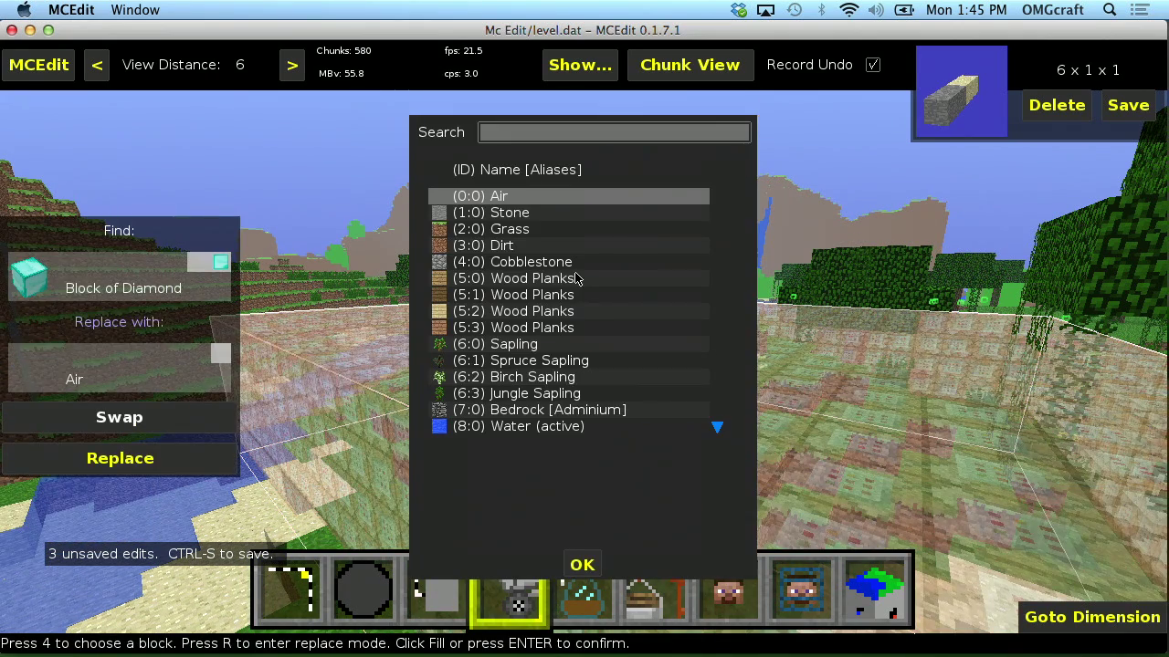
pyautogui.click(504, 228)
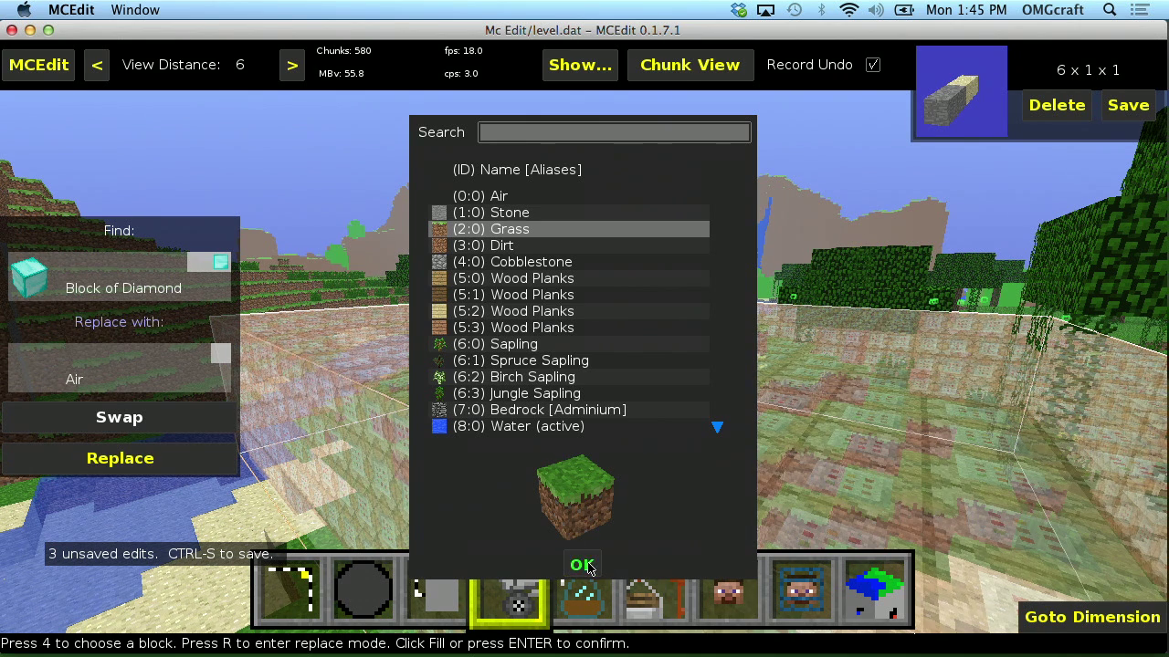
pyautogui.click(586, 565)
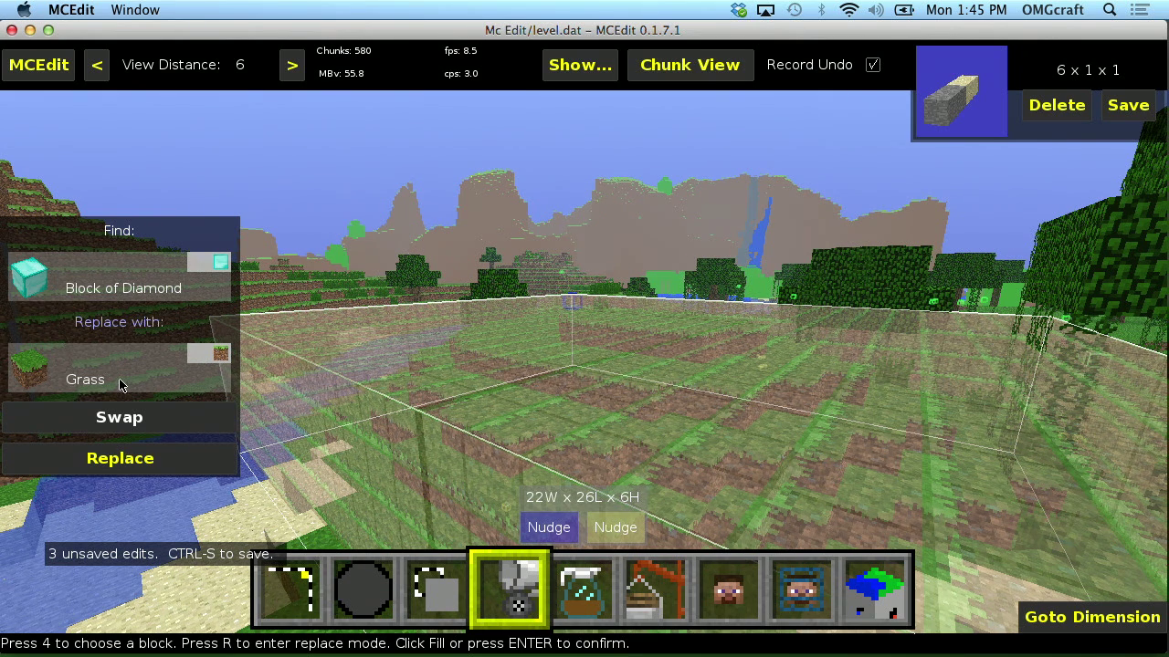
pyautogui.click(131, 425)
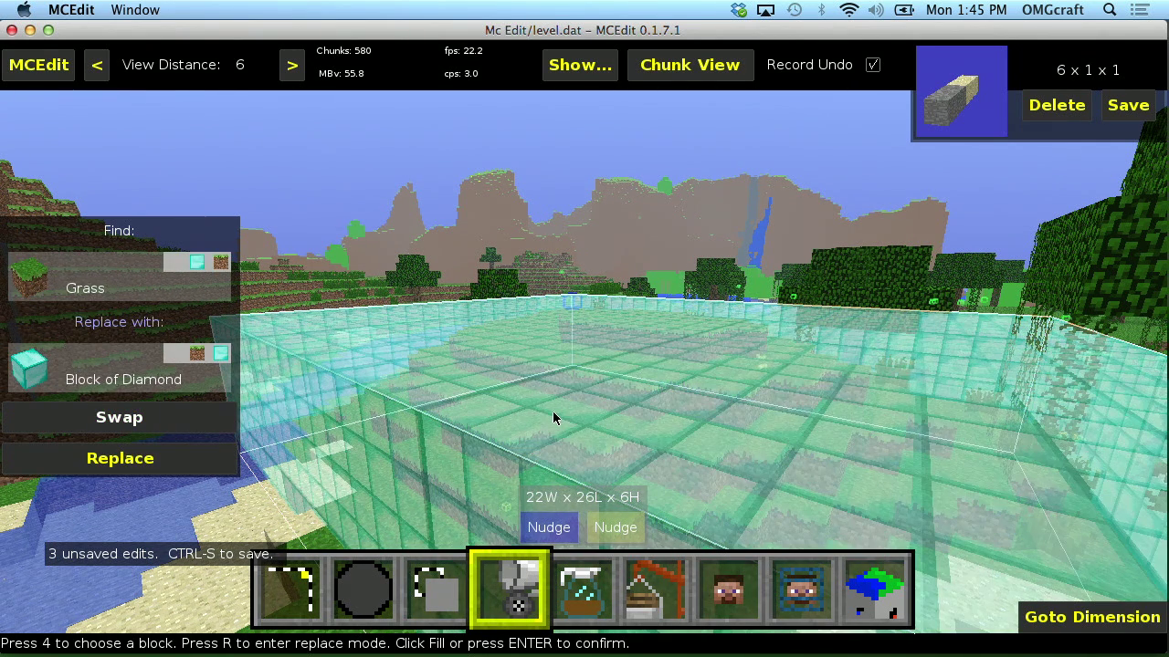
pyautogui.click(129, 464)
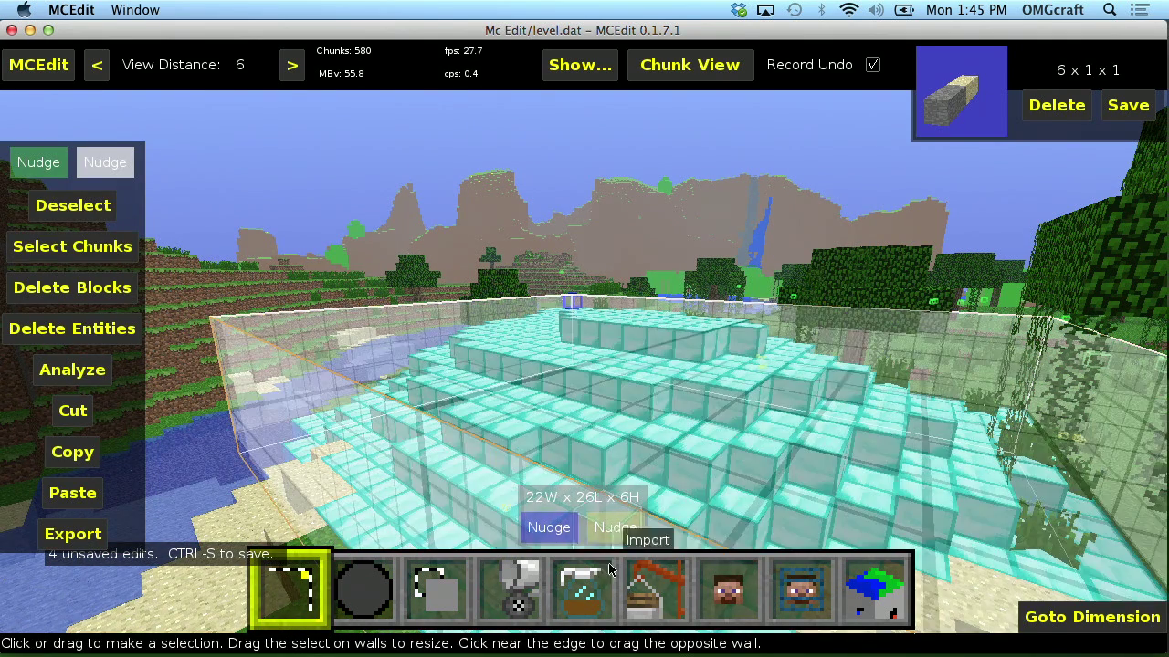
# - Reopen Fill and Replace and run the Grass to Block of Diamond replacement on the same selection again
pyautogui.click(518, 588)
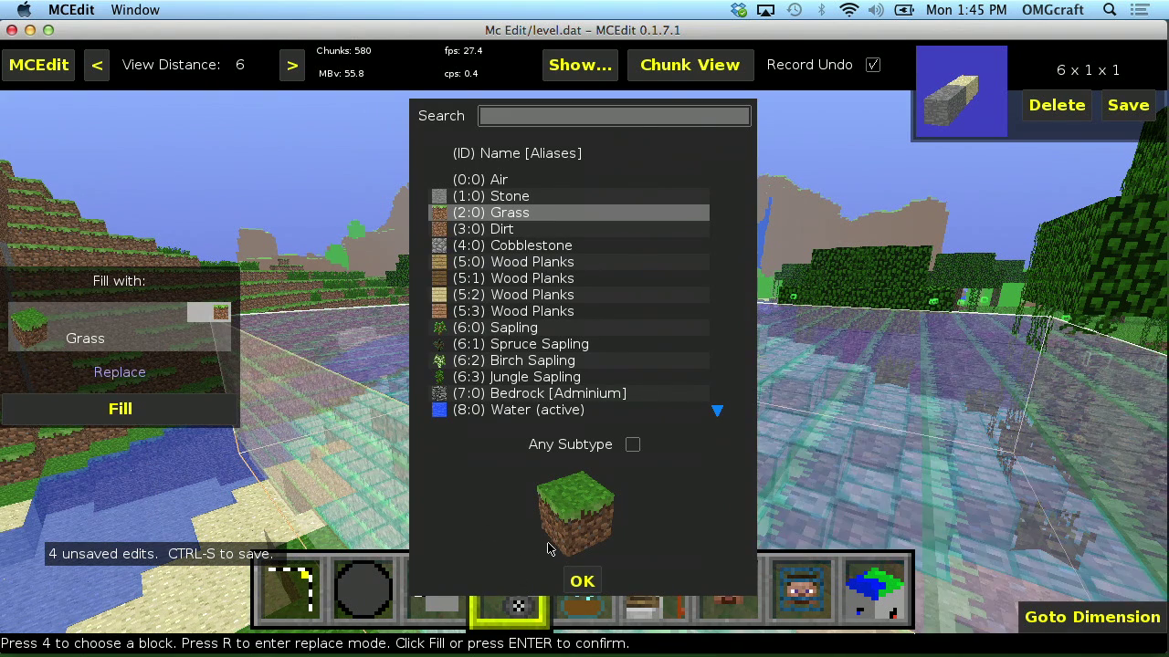
pyautogui.click(582, 581)
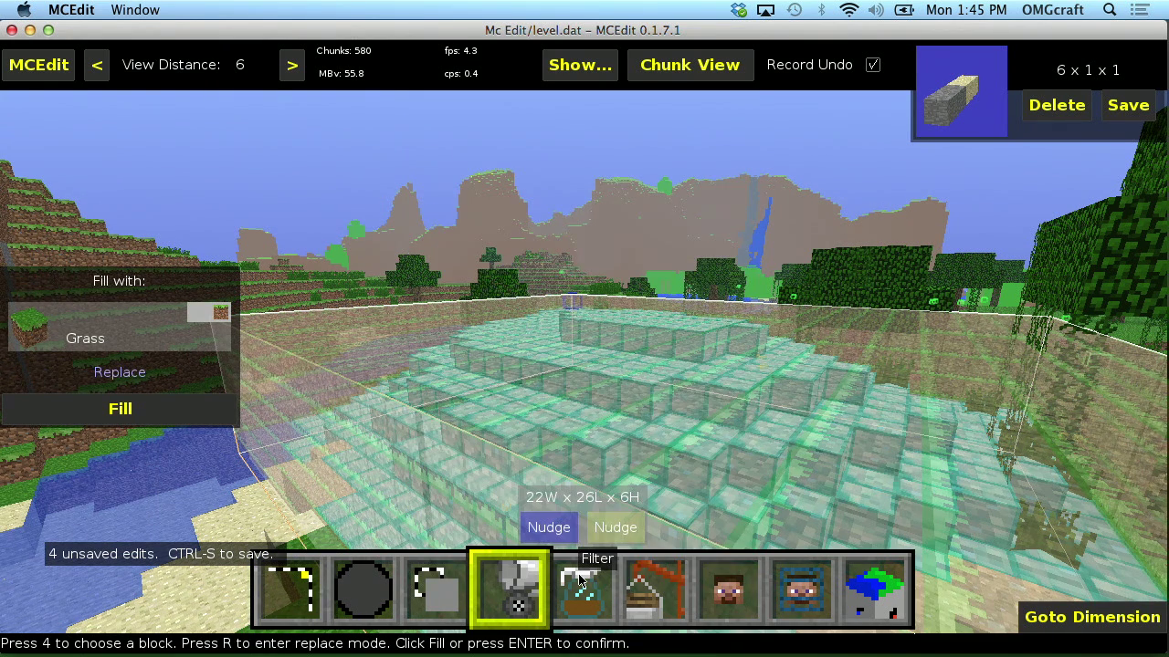
pyautogui.click(517, 608)
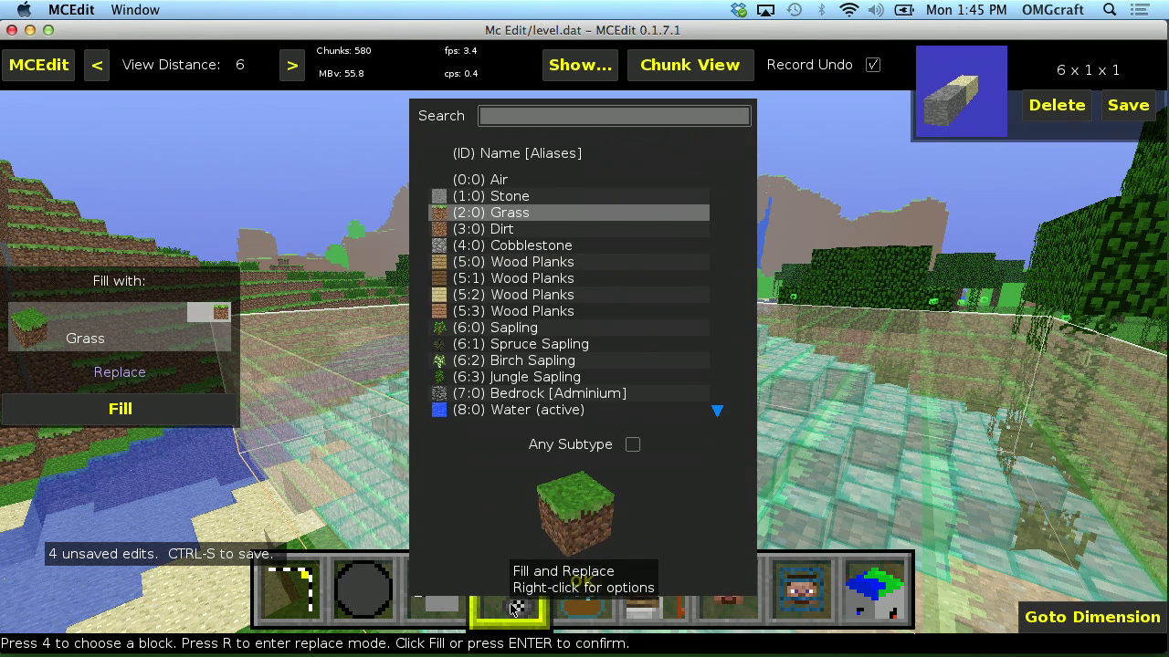
pyautogui.click(512, 610)
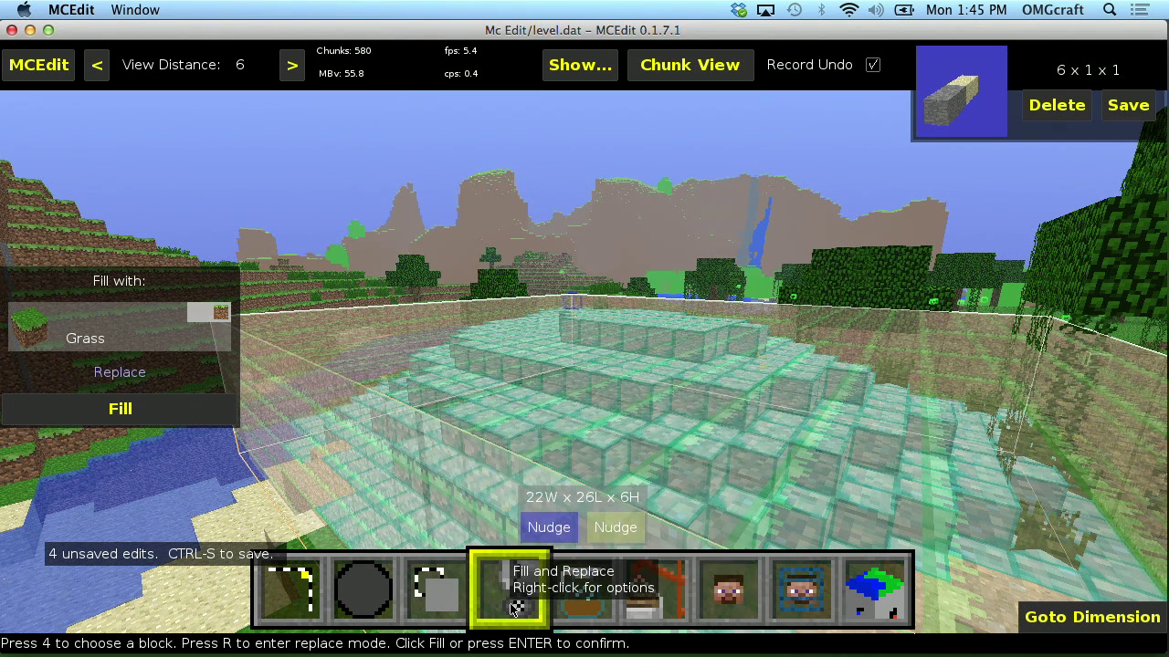
pyautogui.click(117, 372)
pyautogui.press('Escape')
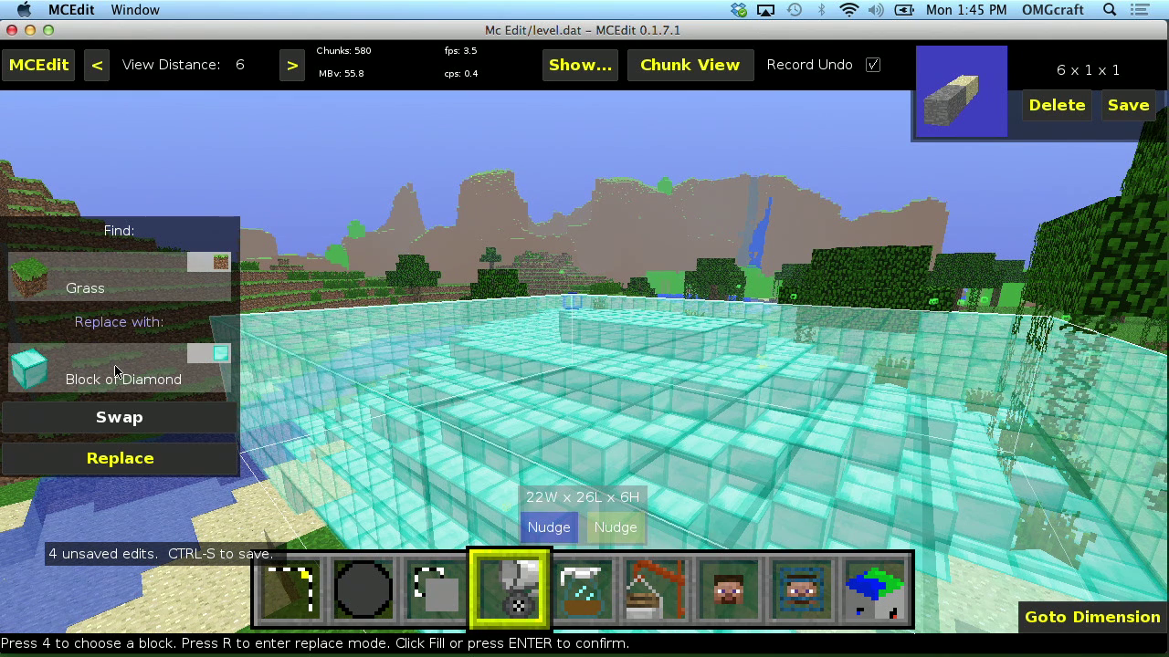
pyautogui.press('Return')
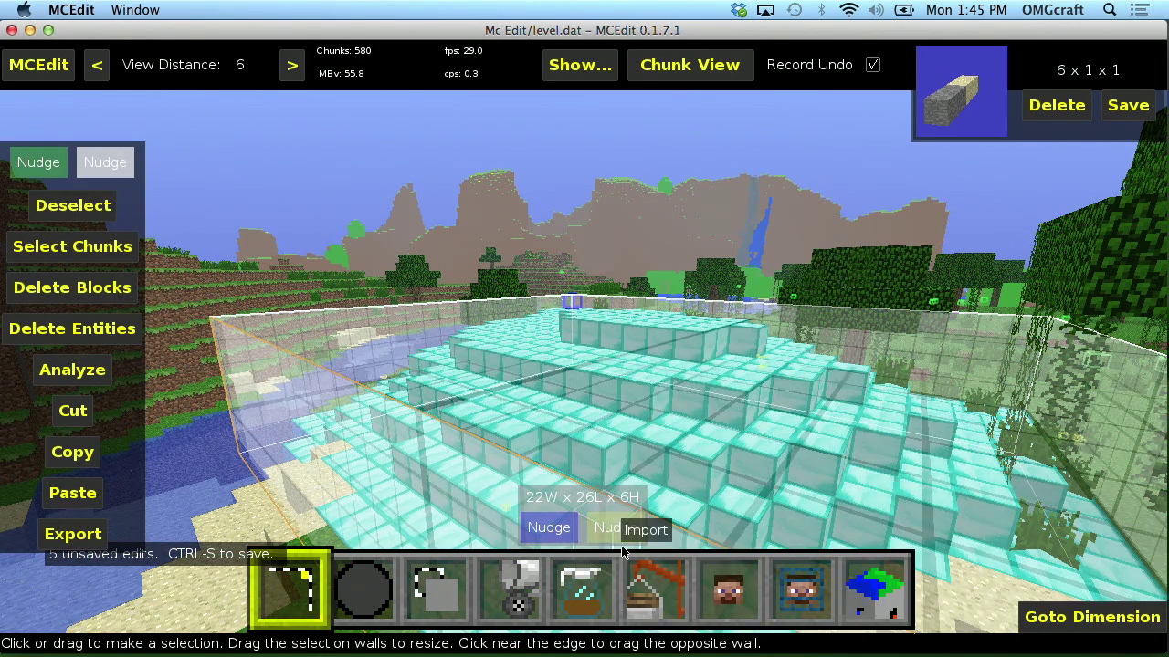
# - Look over the Filter tool's options and the schematic import dialog, closing it without importing anything
pyautogui.click(583, 584)
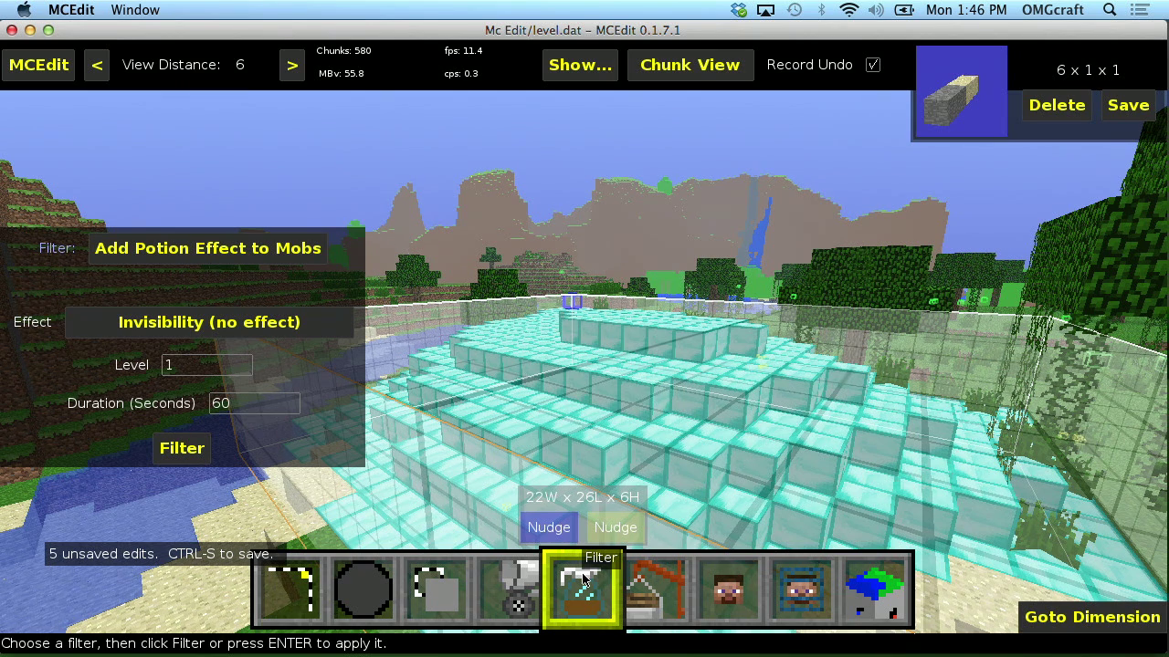
pyautogui.click(651, 591)
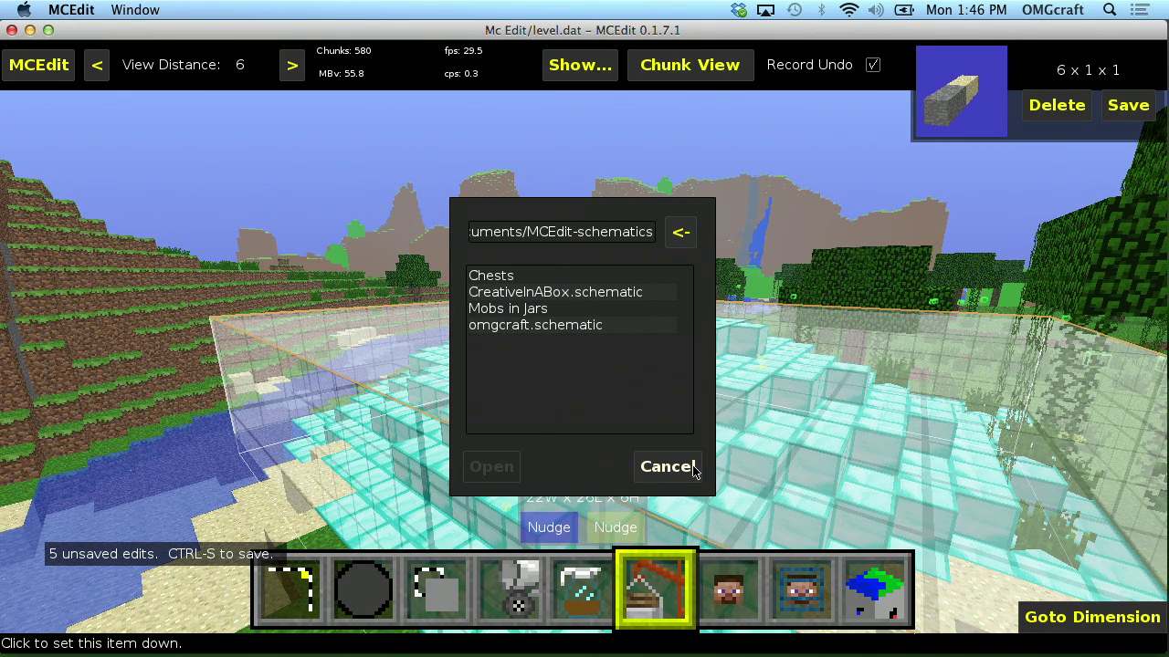
pyautogui.click(690, 467)
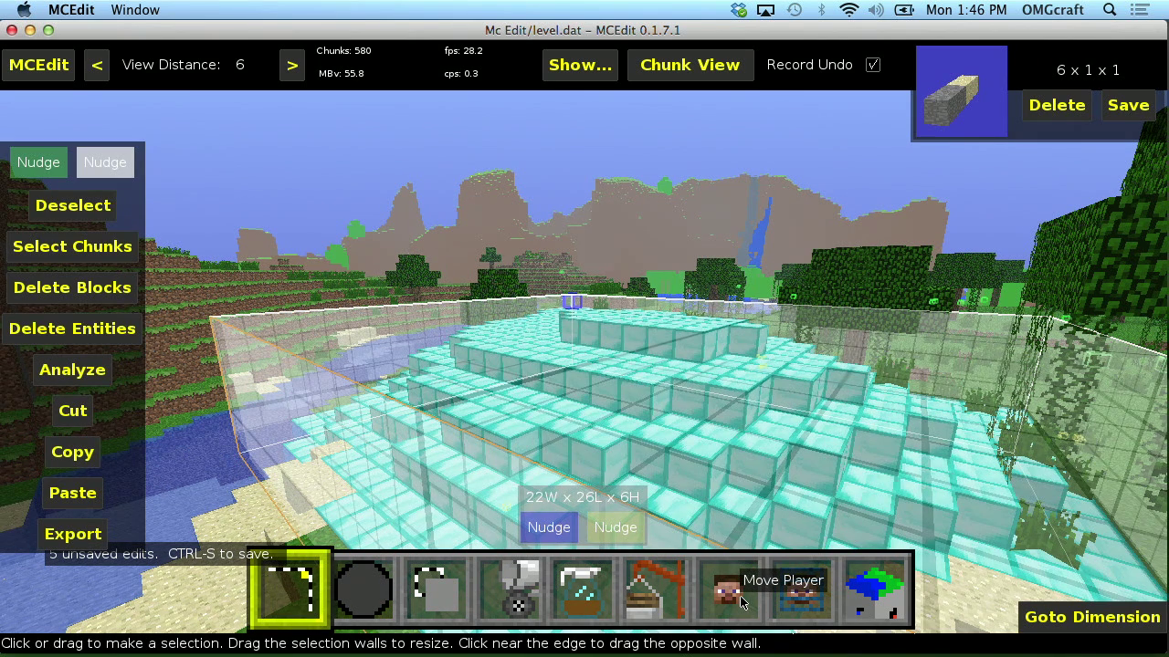
# - Bring the camera to the first listed player and to that player's own view with the Move Player tool
pyautogui.click(735, 598)
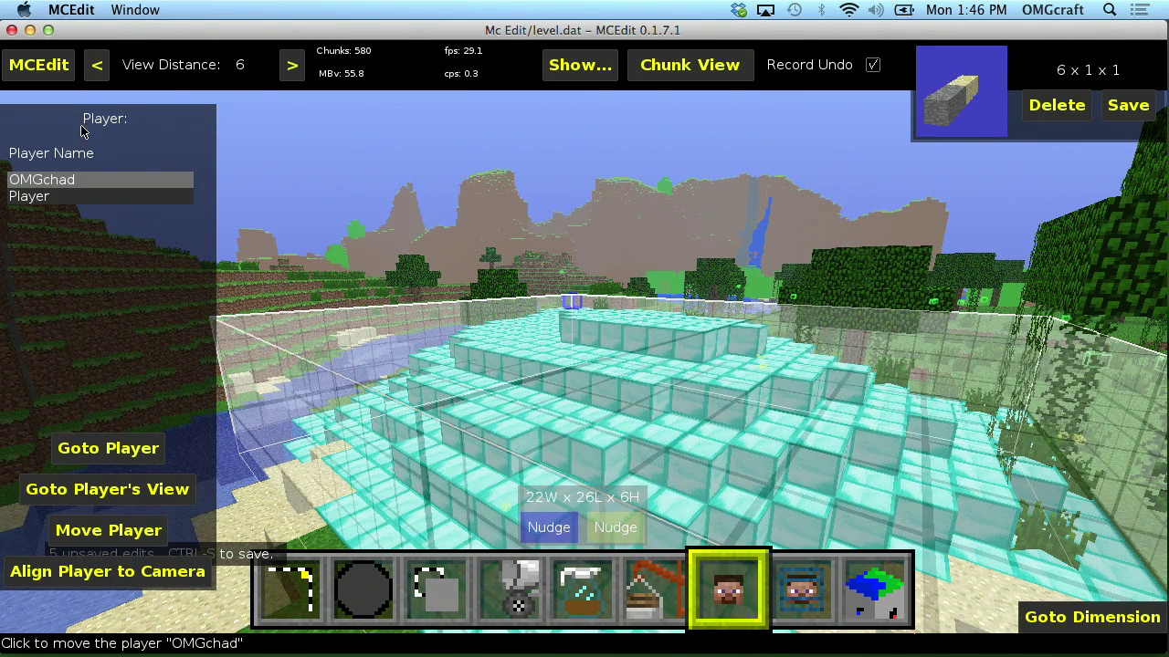
pyautogui.click(118, 464)
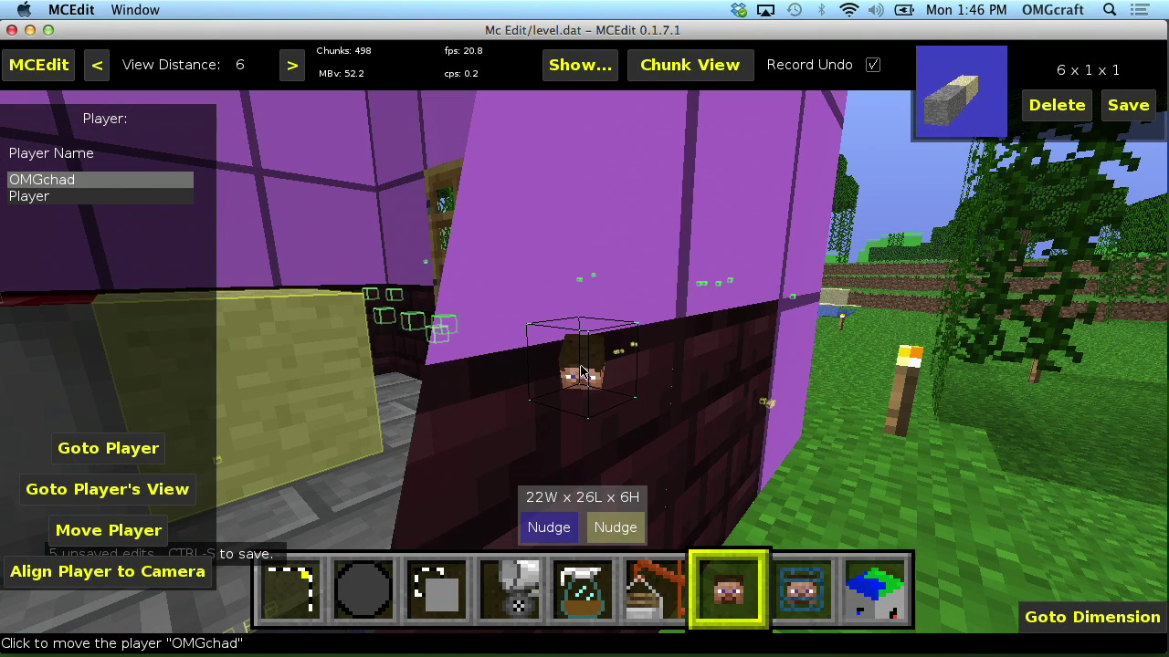
pyautogui.click(118, 491)
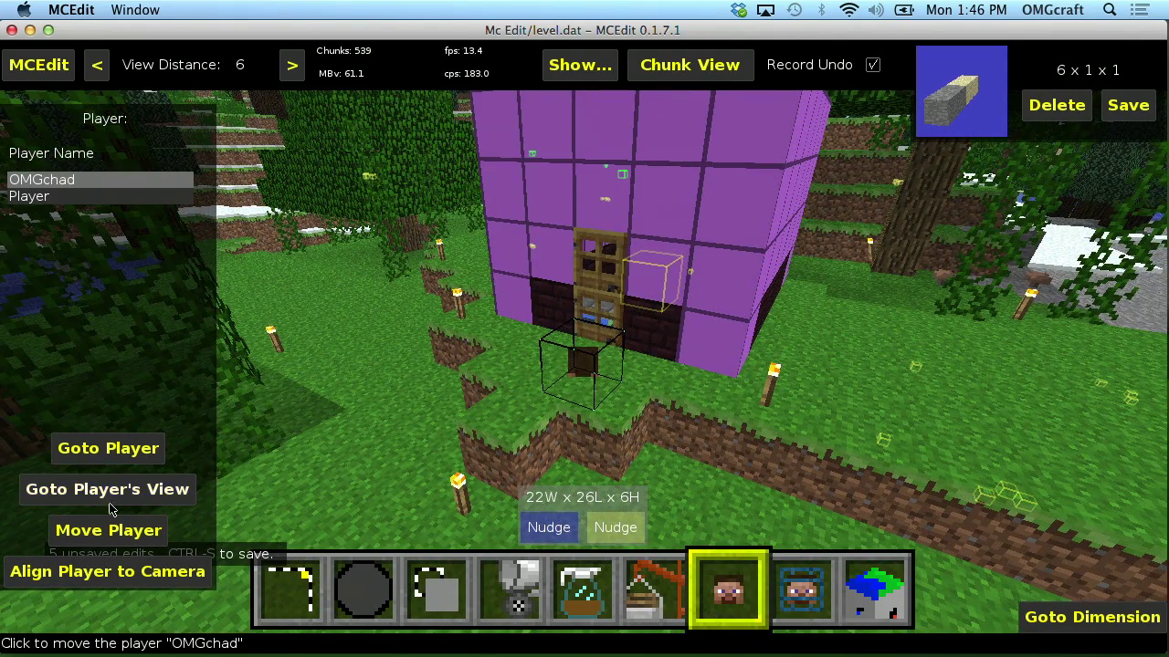
# - Move the first listed player onto the grass between the trees and the purple house
pyautogui.click(135, 539)
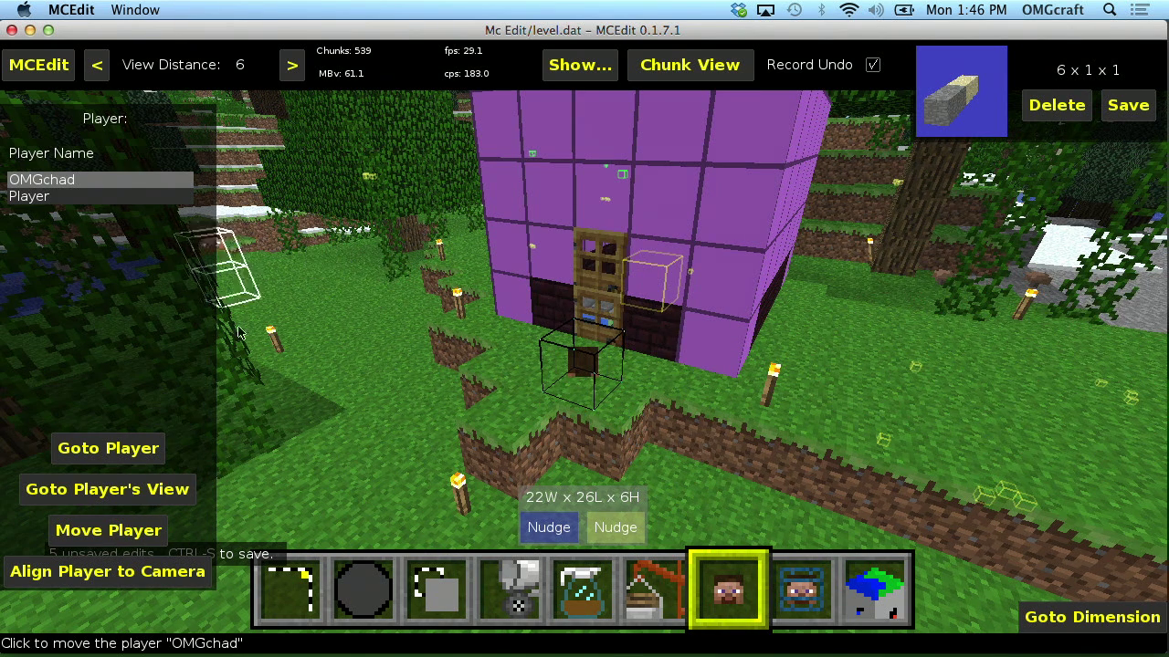
pyautogui.click(320, 343)
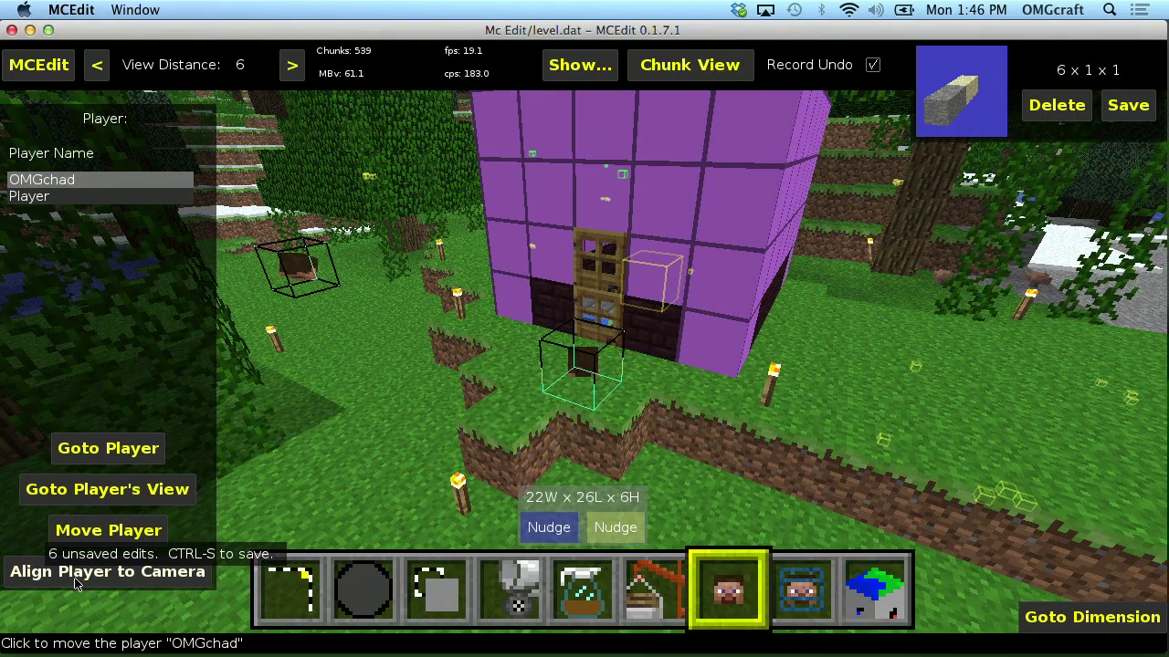
# - Align the player to a camera position high above the snowy forest and the purple house
pyautogui.rightClick(680, 407)
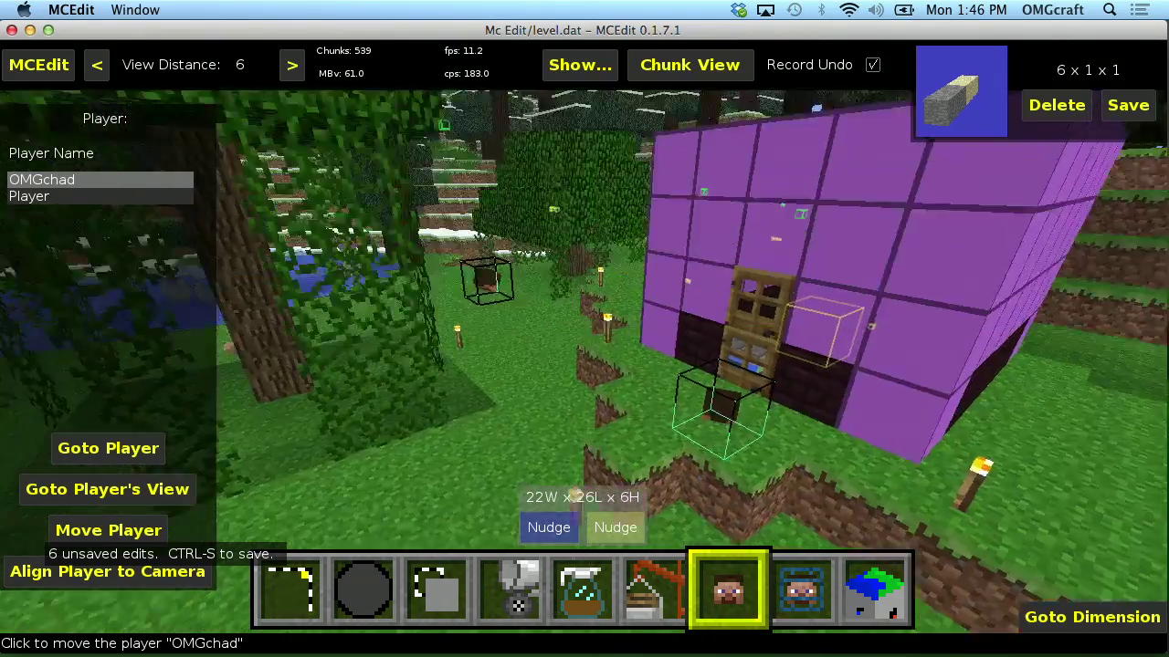
pyautogui.press('w')
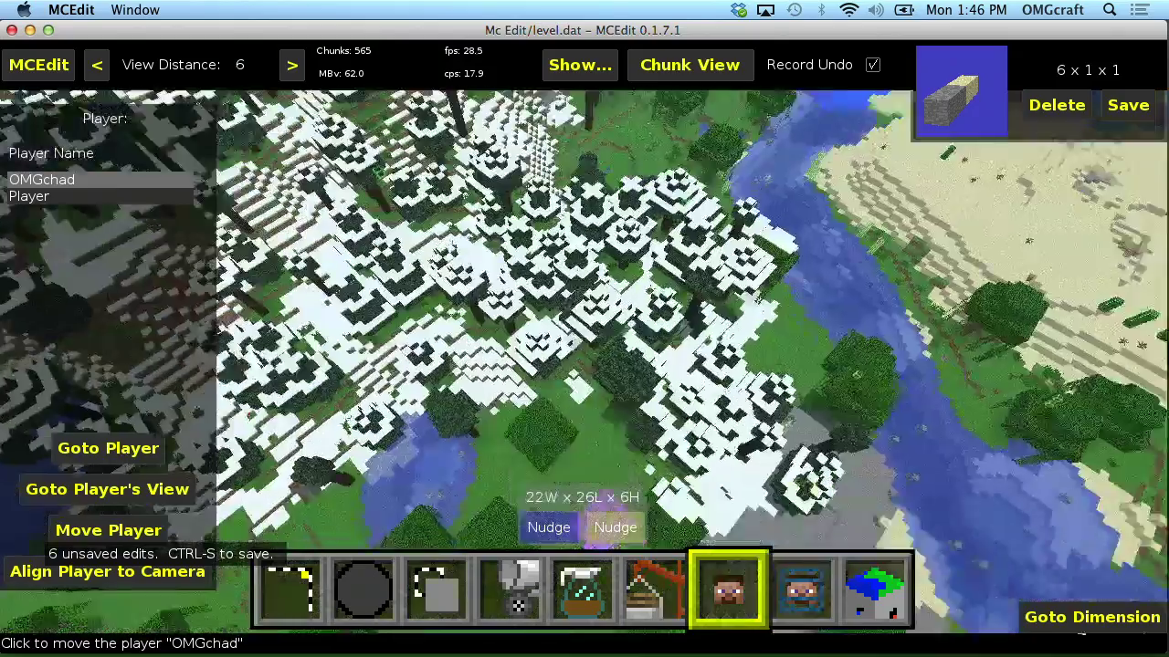
pyautogui.press('s')
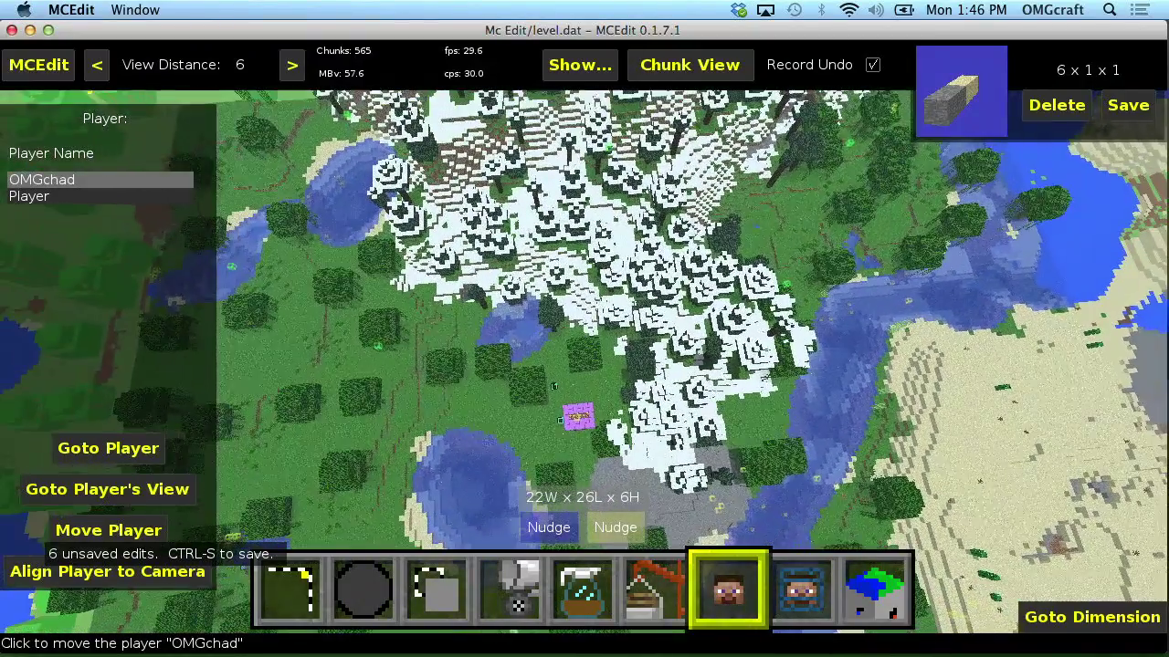
pyautogui.rightClick(678, 403)
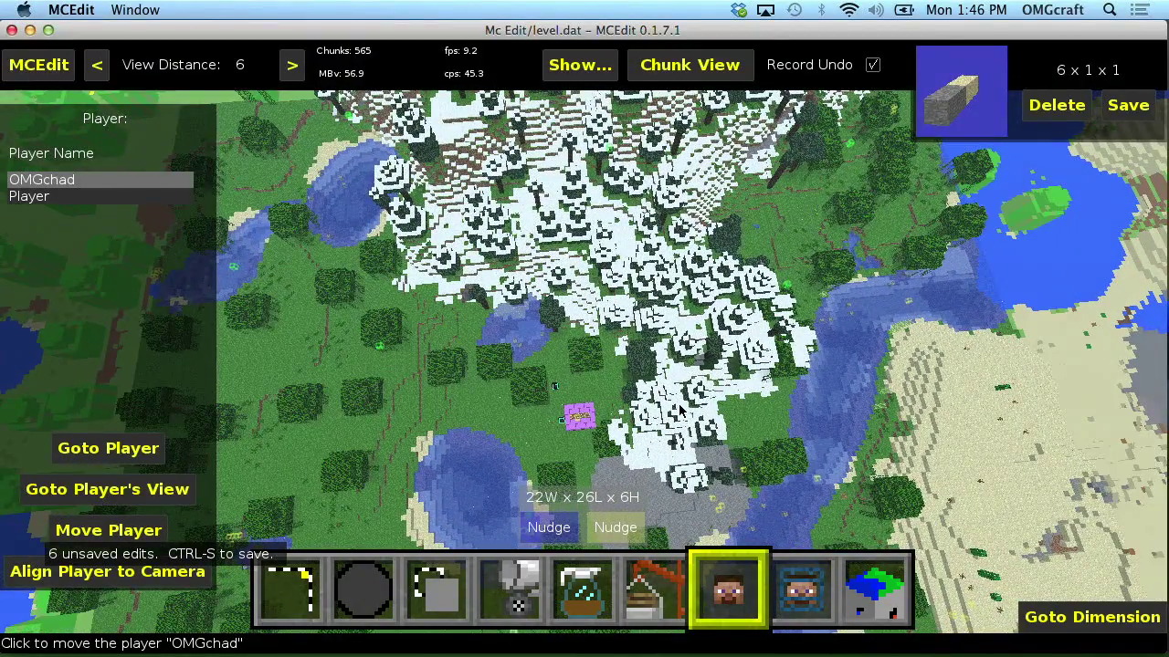
pyautogui.click(146, 573)
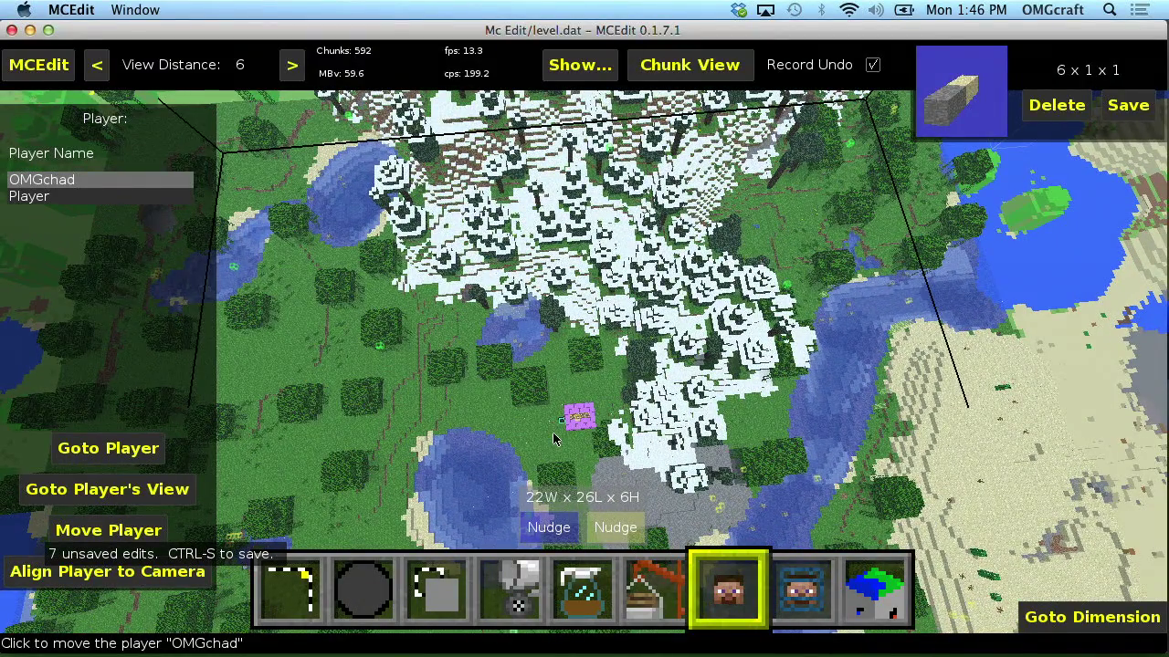
pyautogui.press('a')
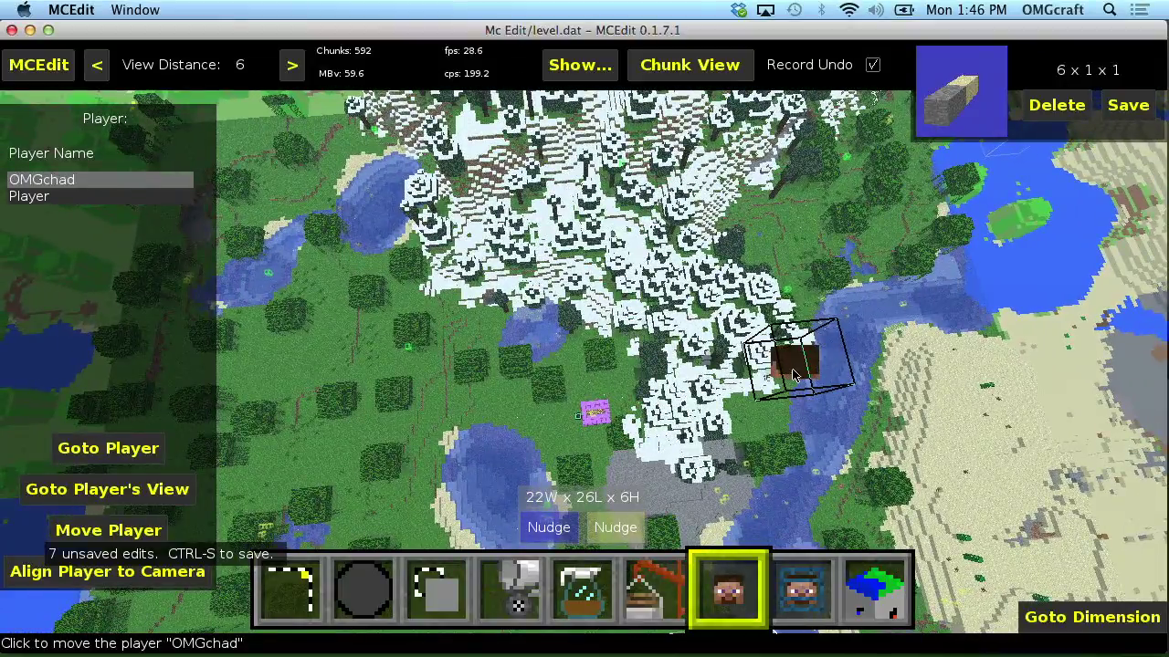
# - Move the first listed player back down to the grassy ledge beside the purple house's door
pyautogui.rightClick(580, 404)
pyautogui.press('w')
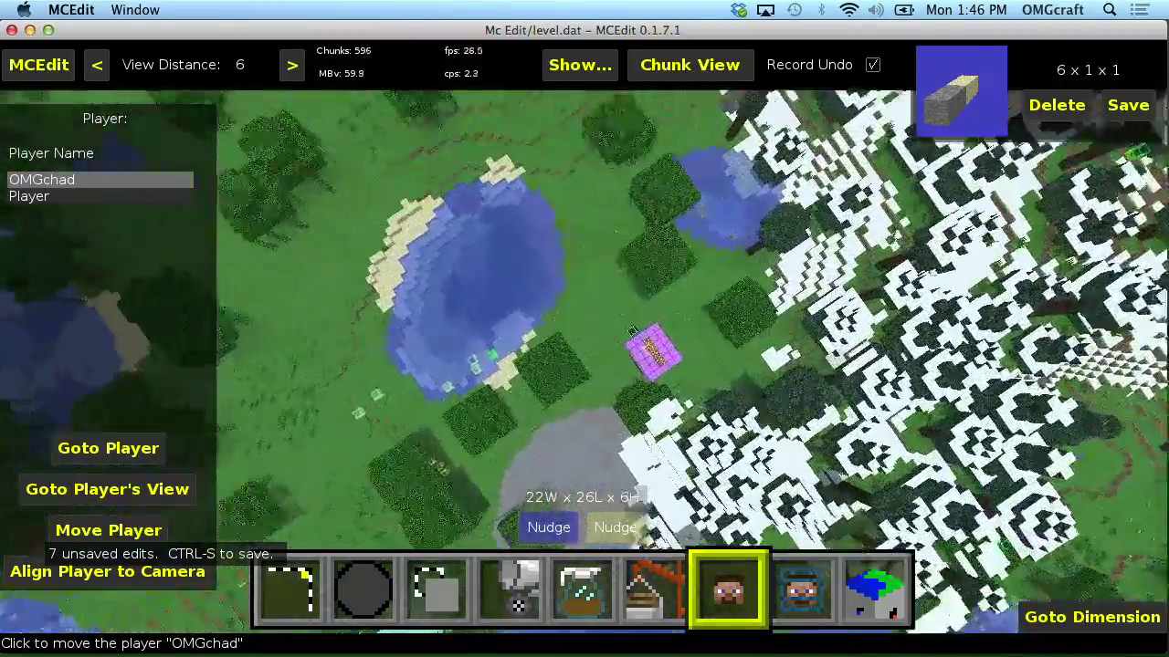
pyautogui.press('w')
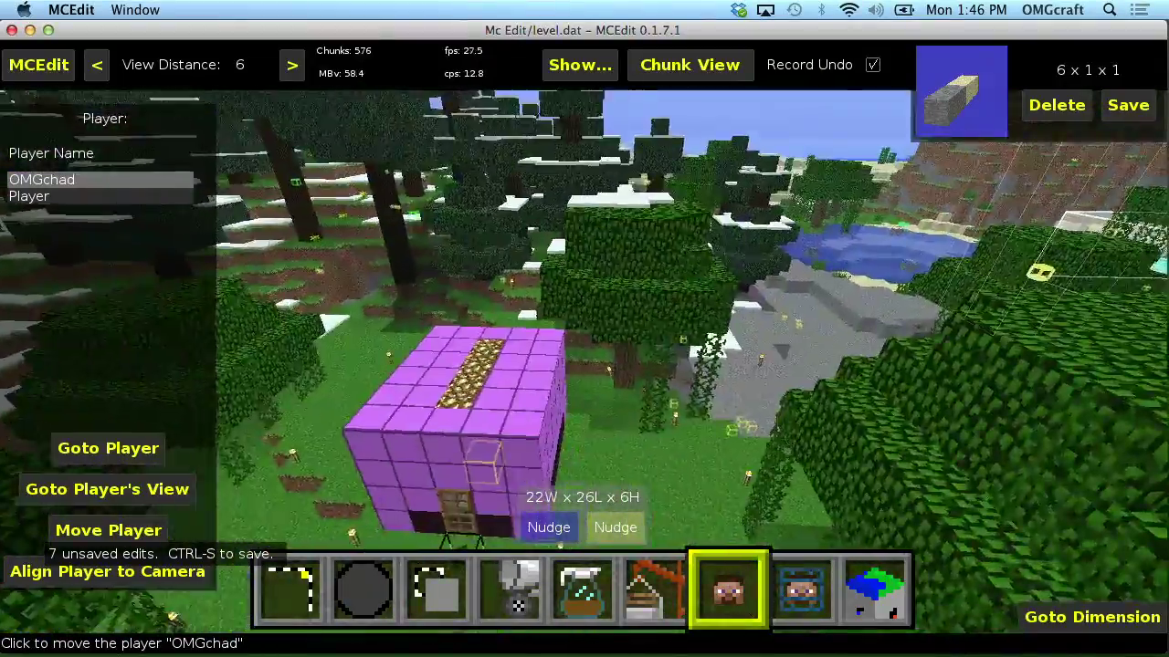
pyautogui.press('w')
pyautogui.press('s')
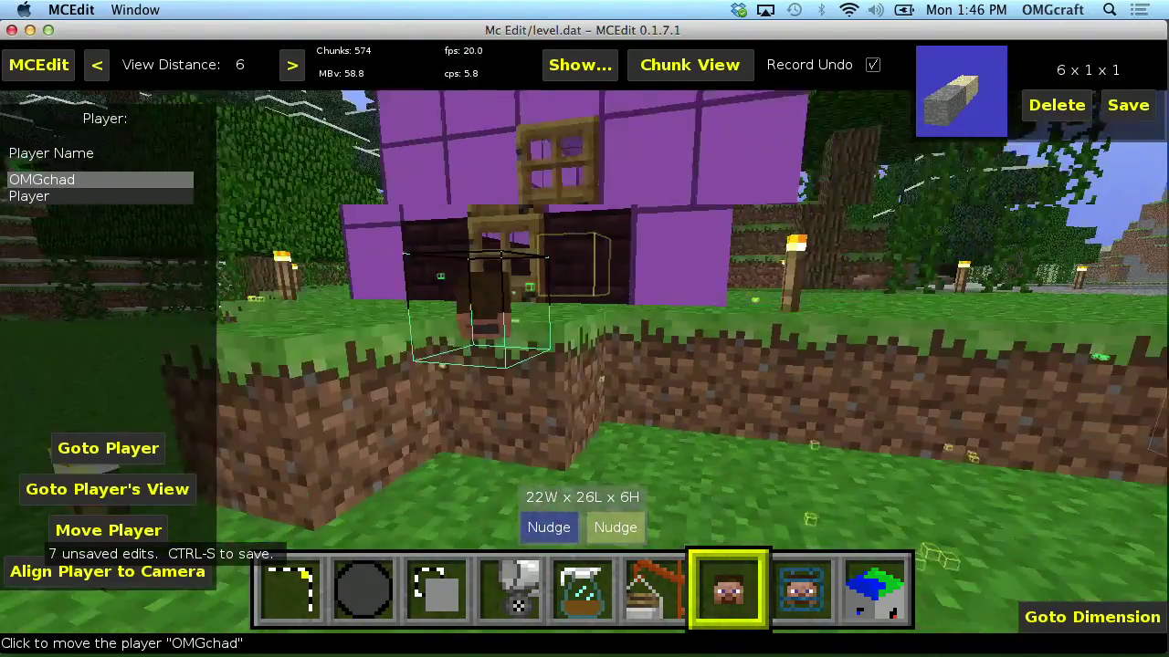
pyautogui.press('s')
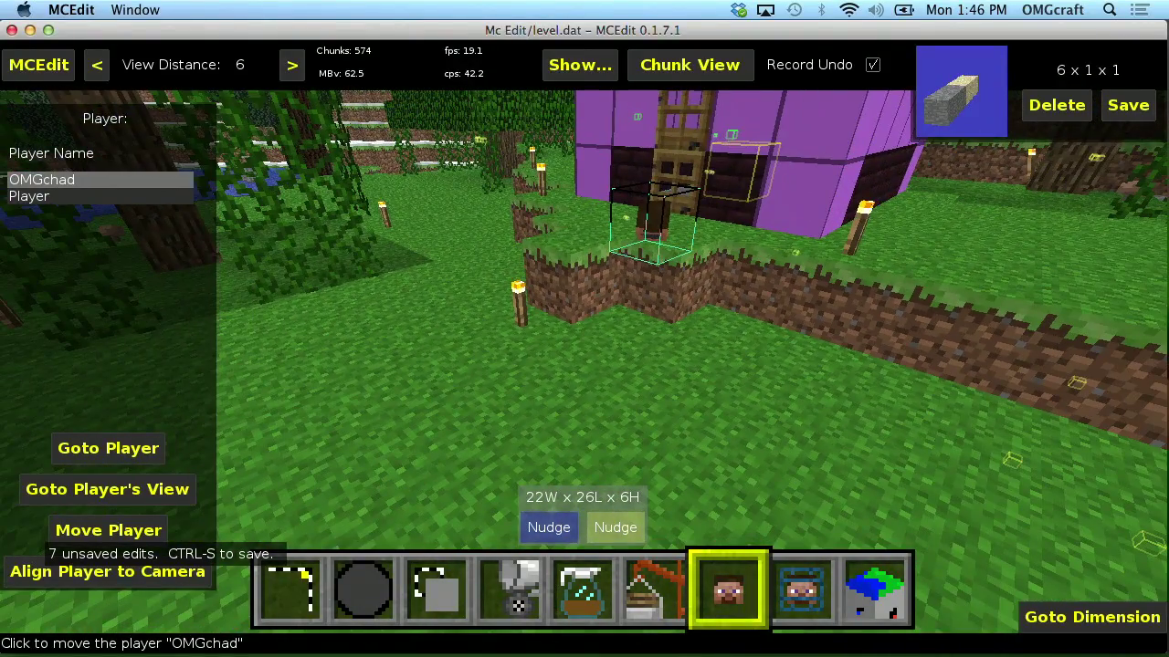
pyautogui.click(111, 531)
pyautogui.click(587, 258)
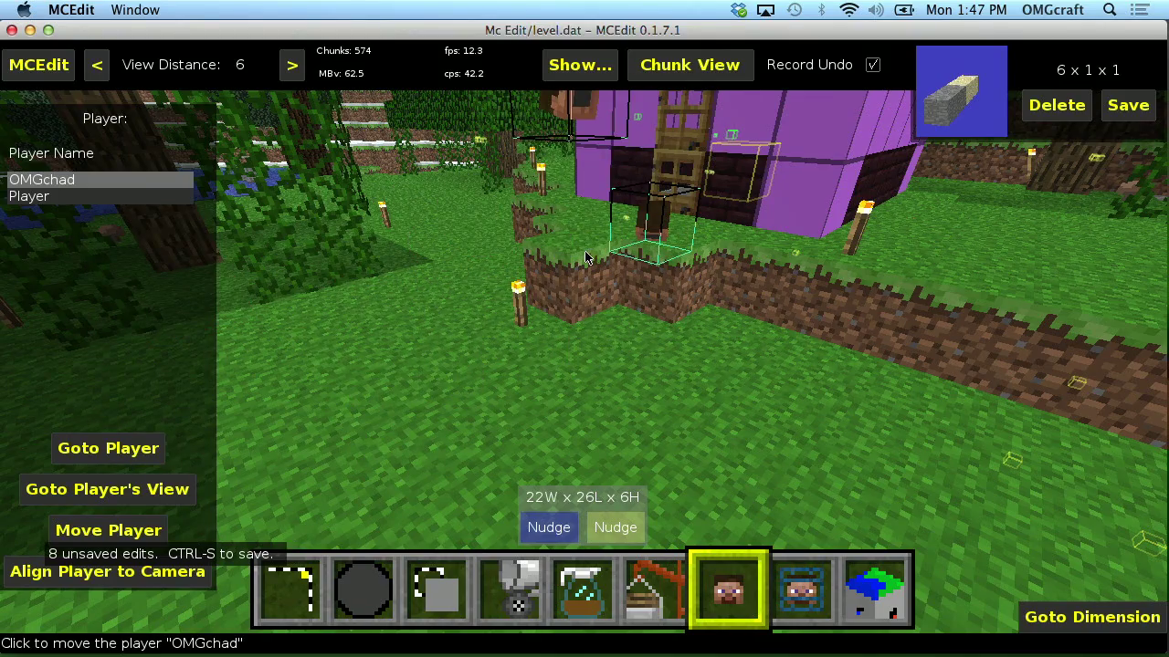
pyautogui.press('s')
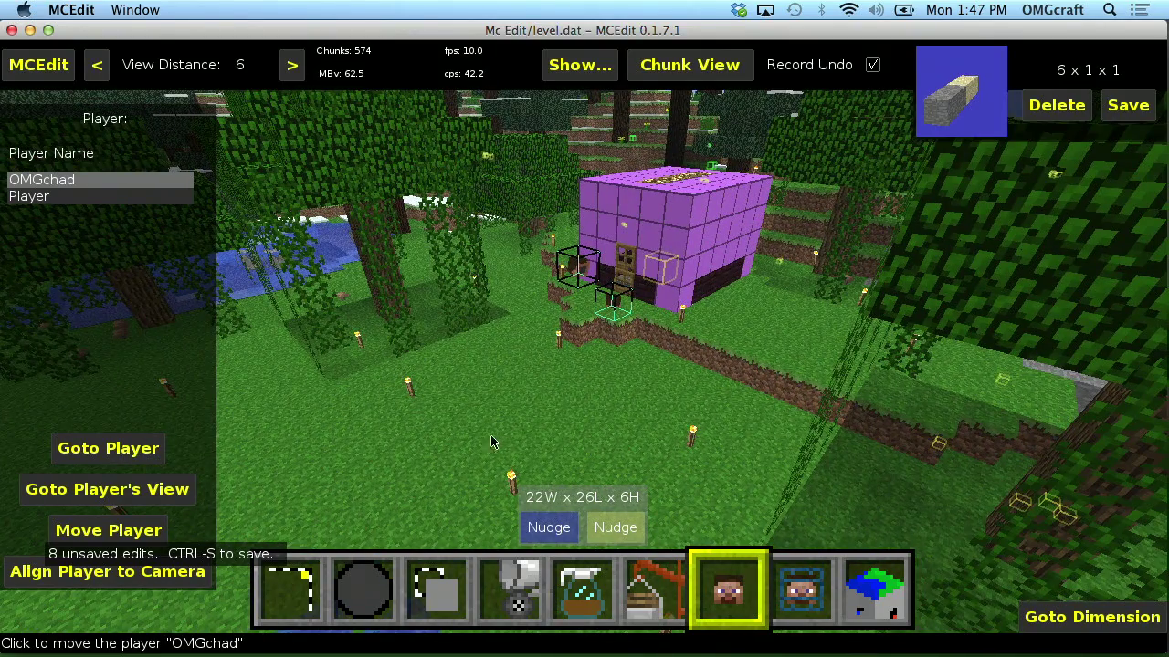
# - Save the world's pending edits and return to the 3D view
pyautogui.click(38, 65)
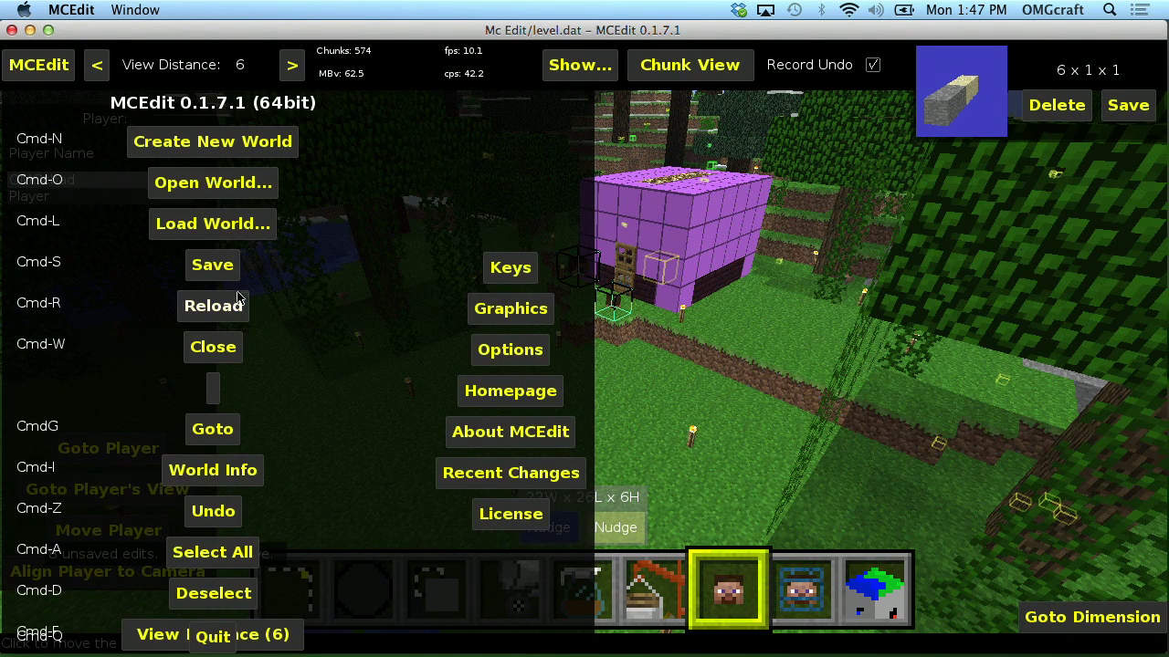
pyautogui.click(217, 268)
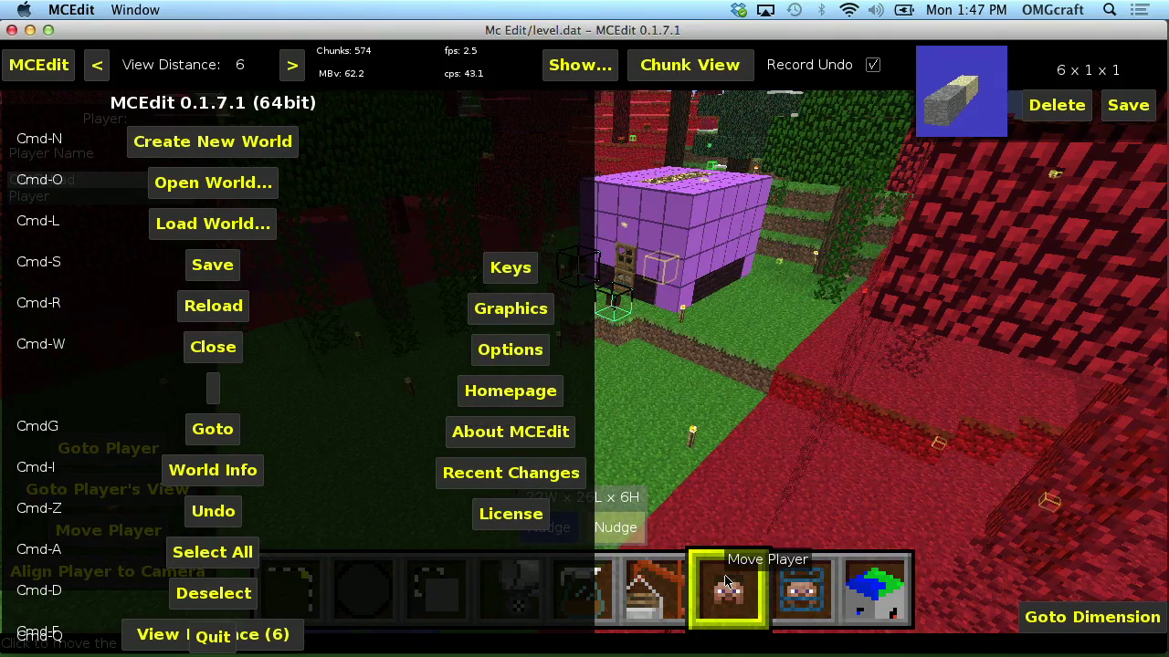
pyautogui.click(63, 74)
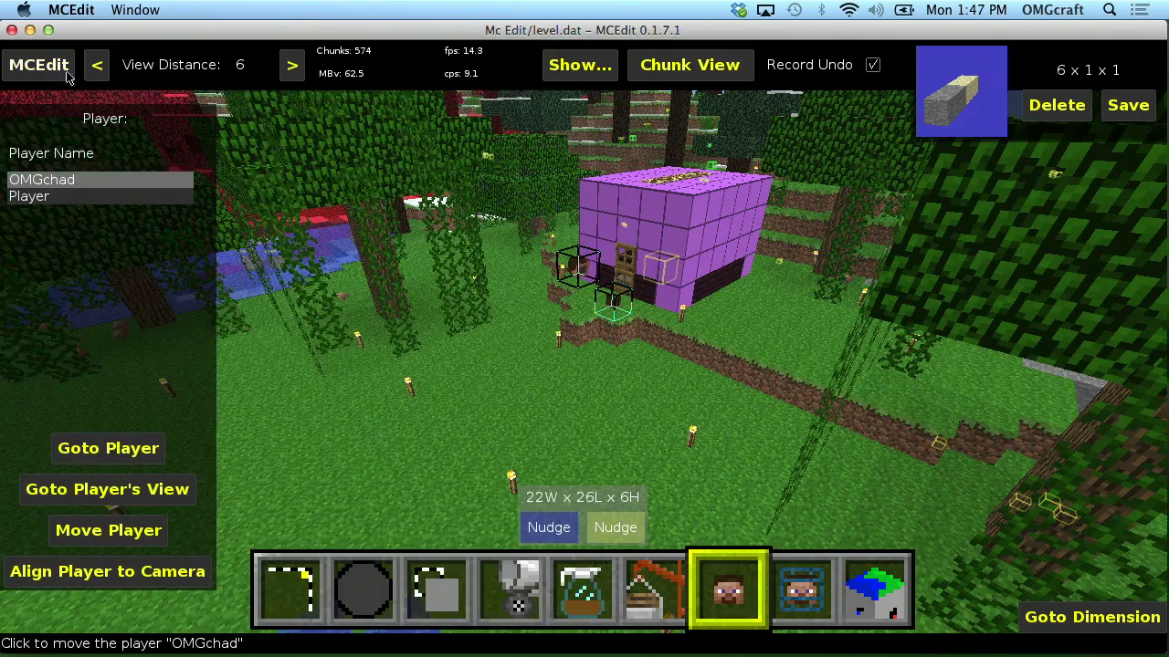
# - Place the world's spawn point on the raised grass beside the purple house, near the torch, with the Move Spawn Point tool
pyautogui.press('w')
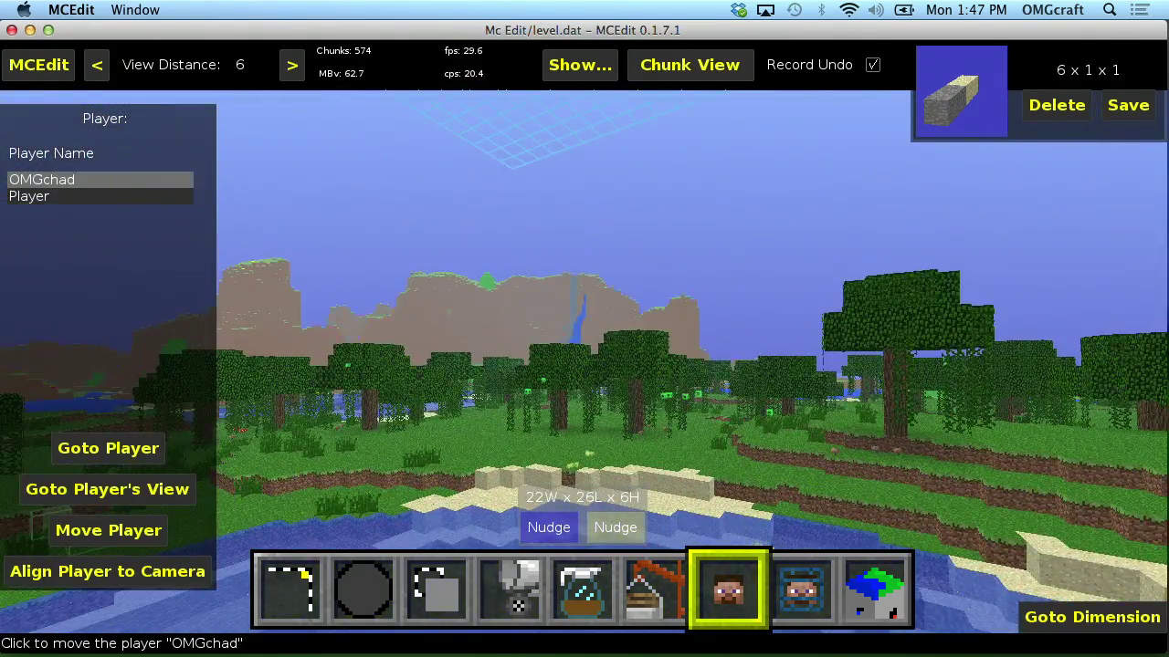
pyautogui.press('s')
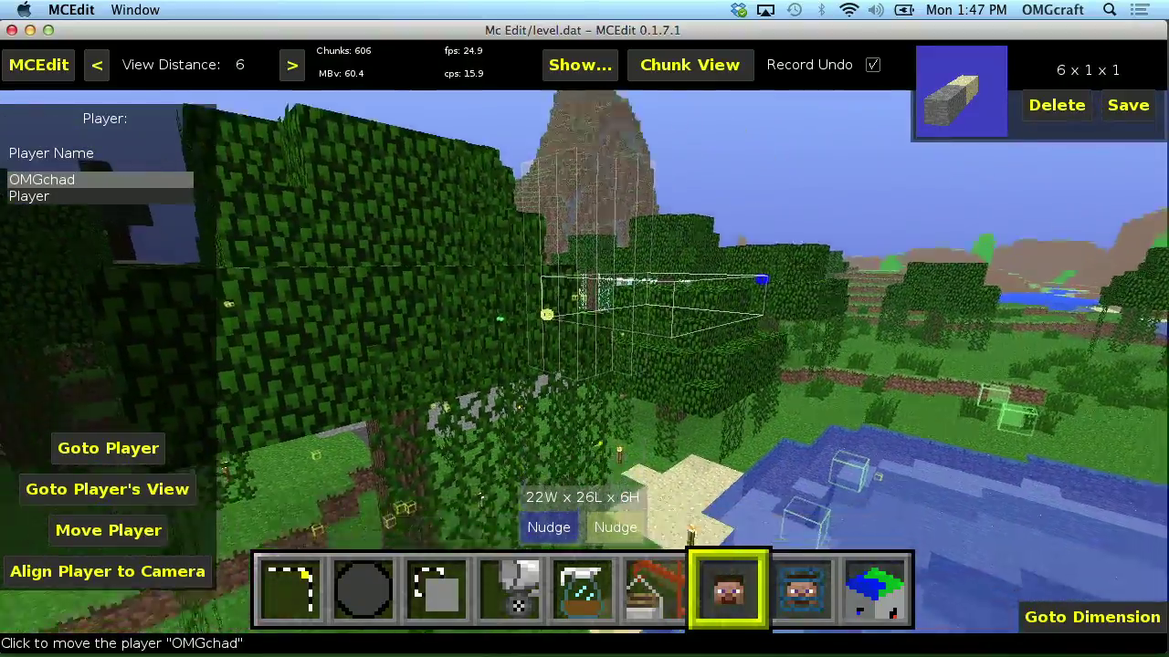
pyautogui.press('s')
pyautogui.press('w')
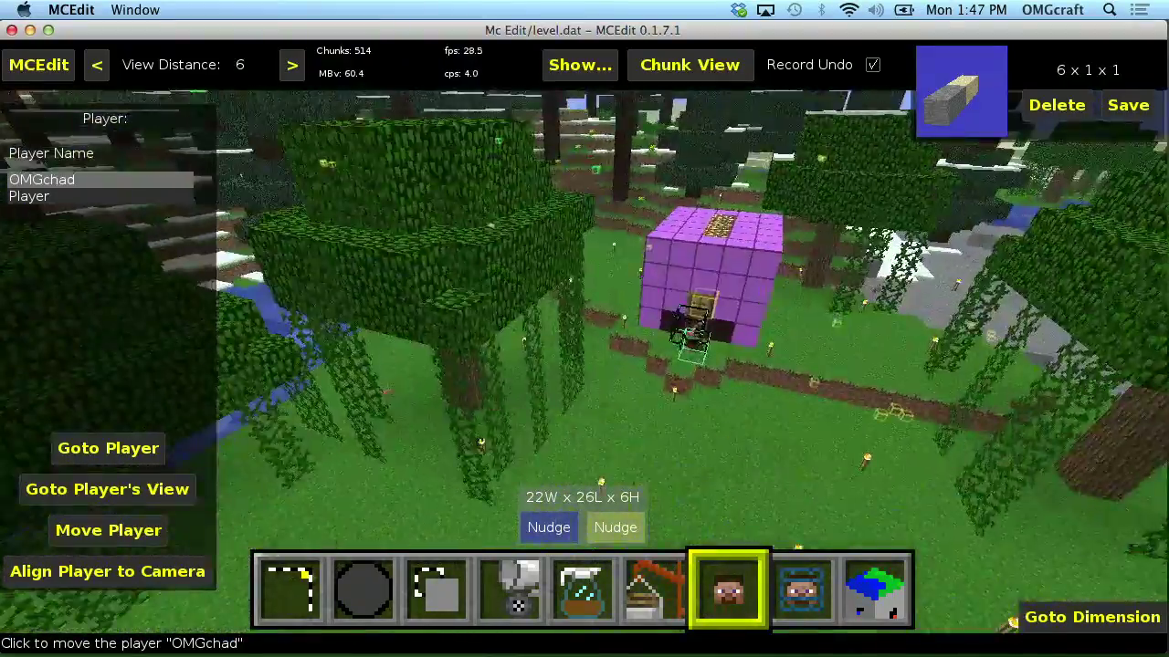
pyautogui.press('w')
pyautogui.press('s')
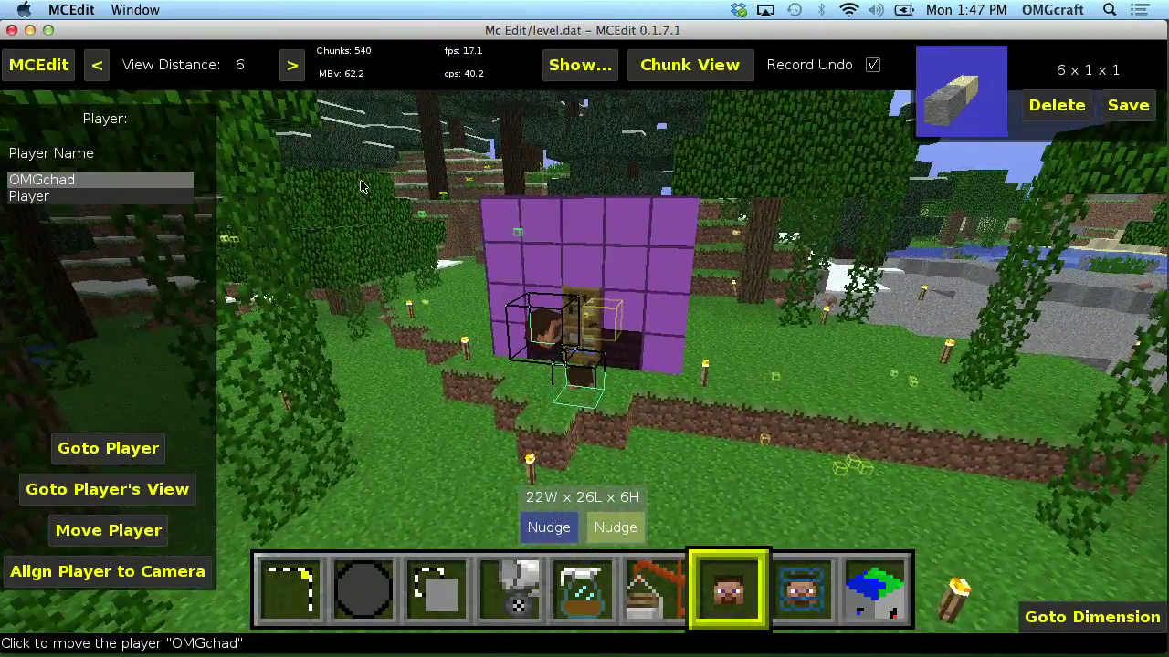
pyautogui.rightClick(610, 321)
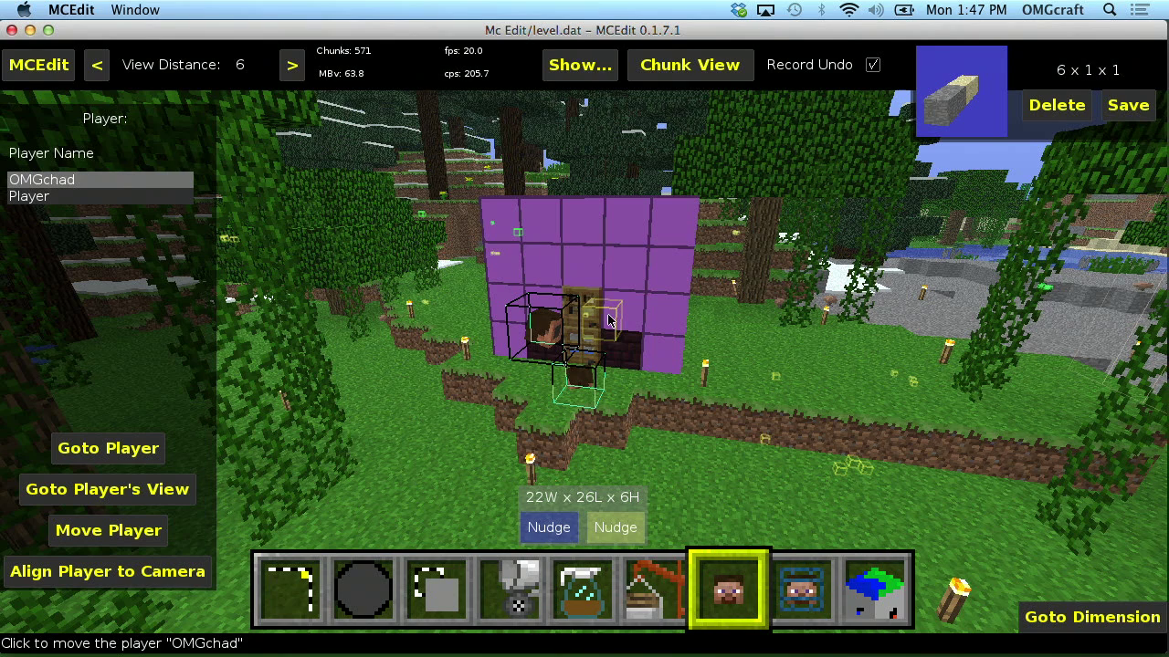
pyautogui.click(803, 568)
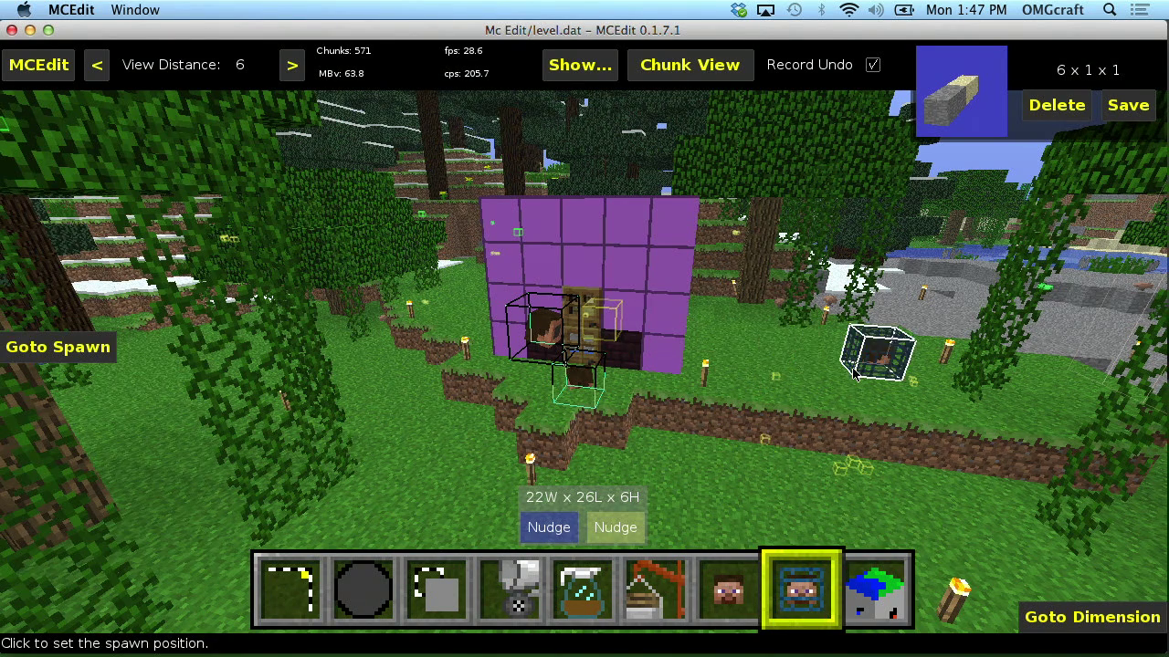
pyautogui.click(854, 371)
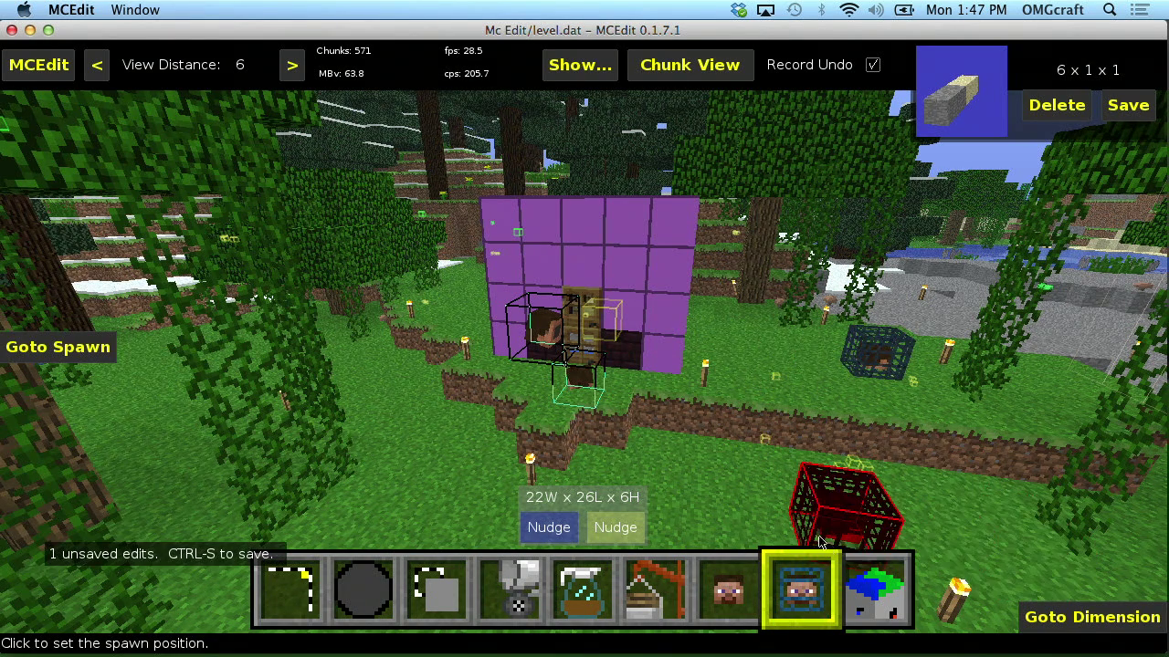
# - Review the Spawn Position Safety setting in the spawn point options and accept it as enabled
pyautogui.click(809, 600)
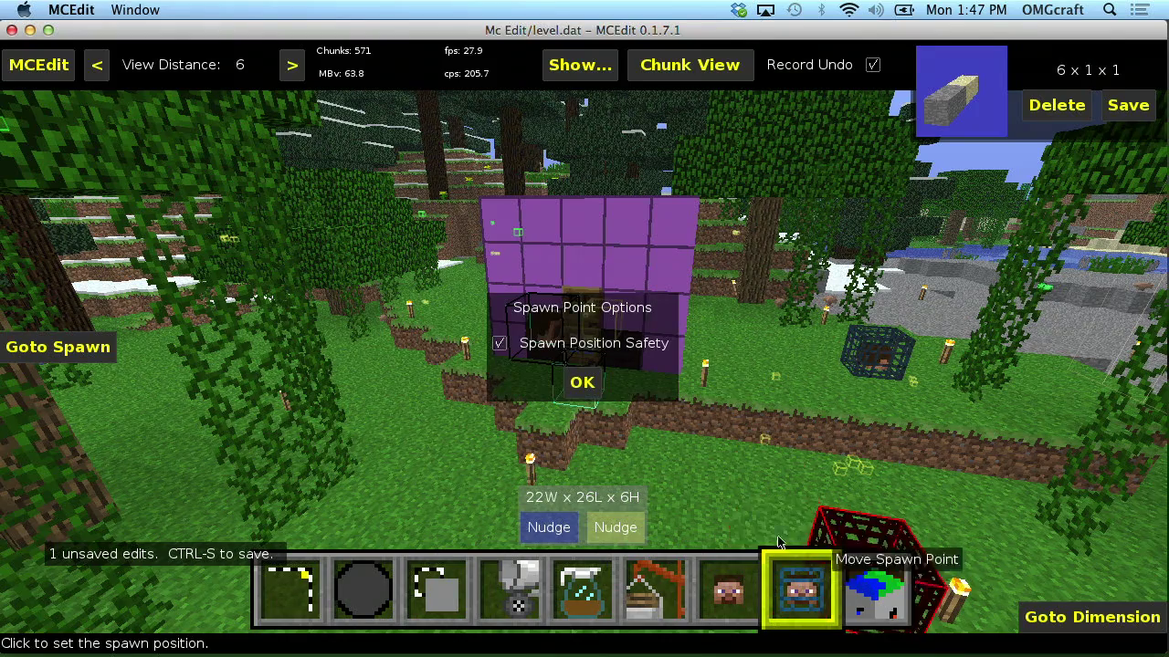
pyautogui.moveTo(503, 352)
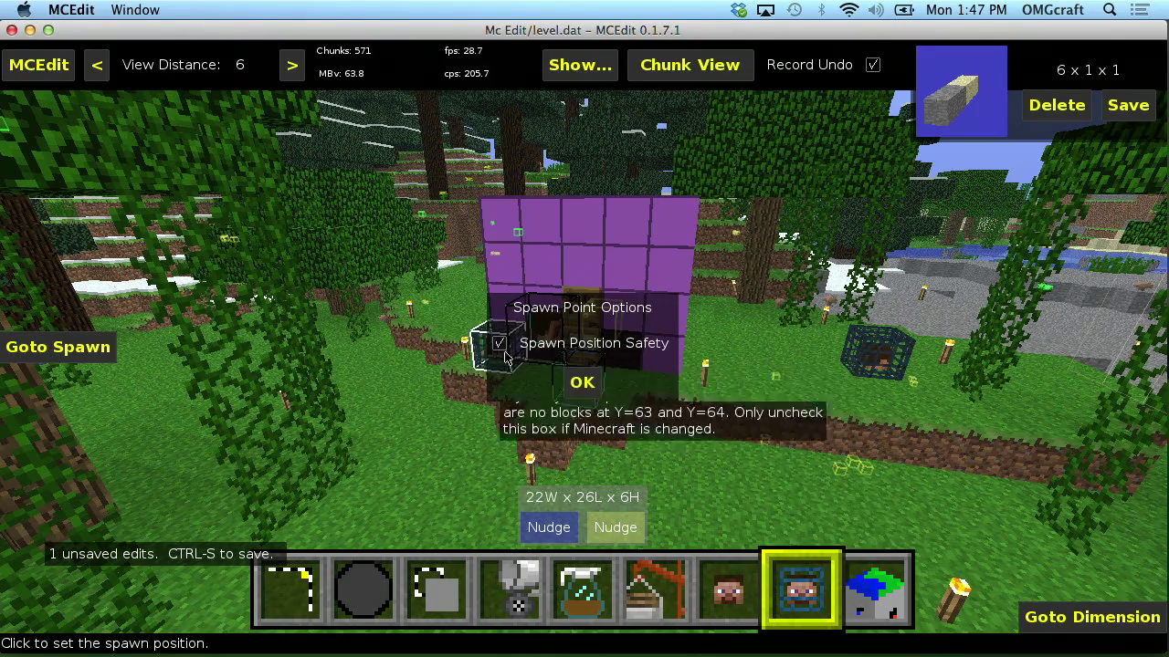
pyautogui.click(582, 383)
# - Switch to the chunk control tool and examine the selected chunk column around the diamond patch from several angles
pyautogui.click(875, 589)
pyautogui.press('s')
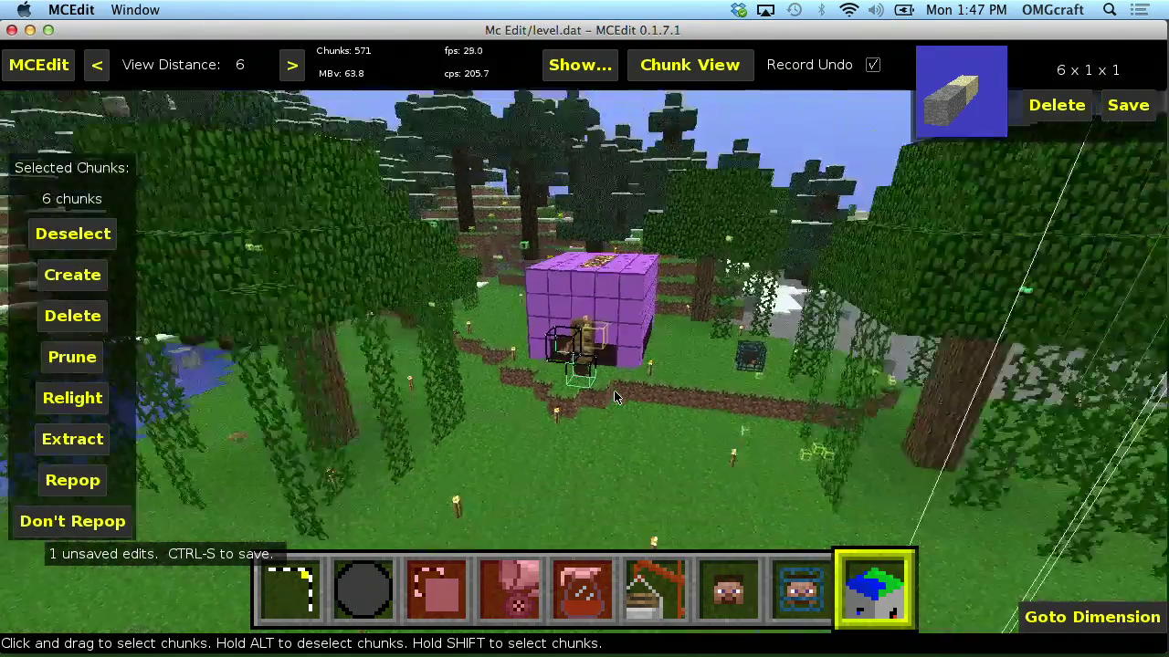
pyautogui.rightClick(615, 397)
pyautogui.press('w')
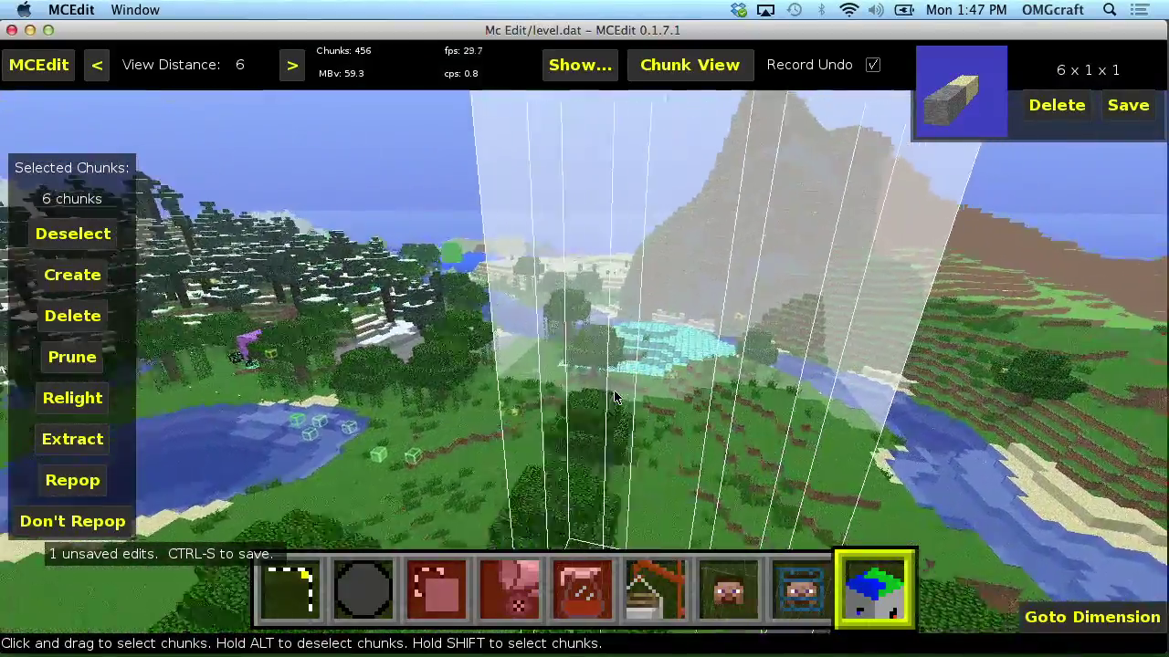
pyautogui.press('s')
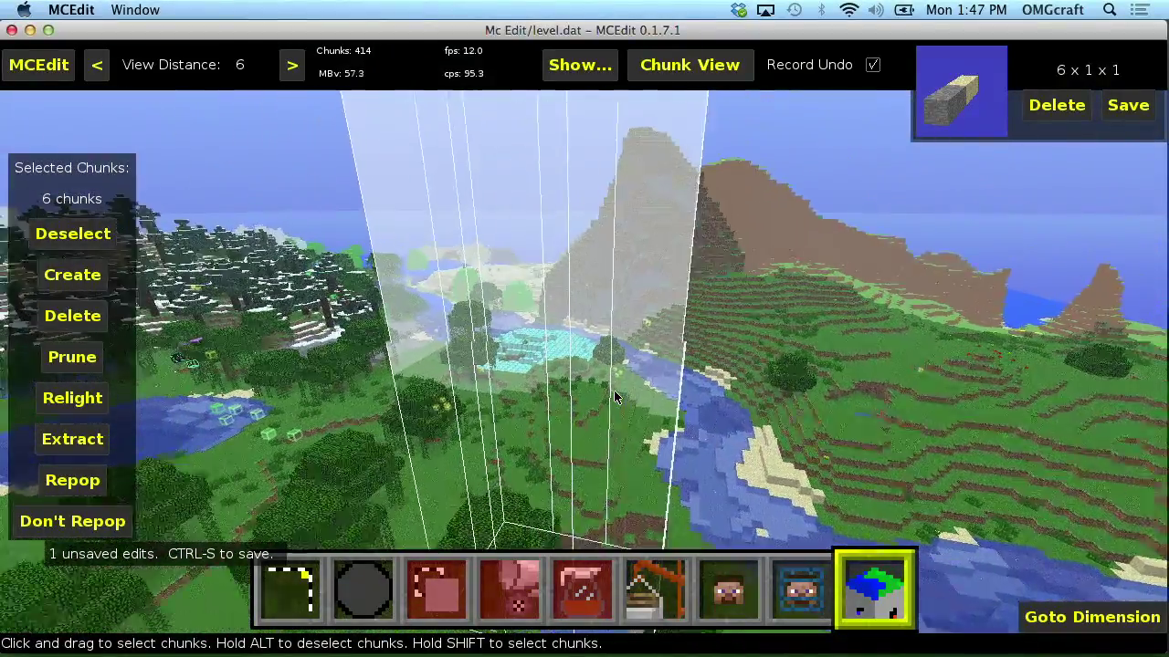
pyautogui.rightClick(622, 324)
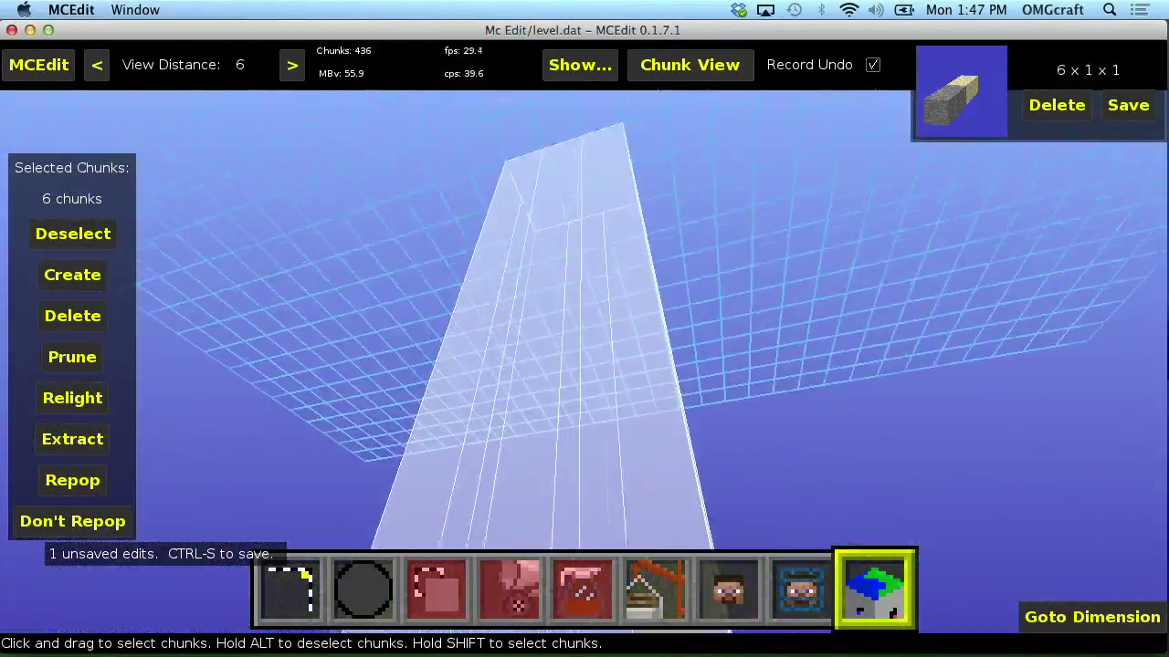
pyautogui.press('space')
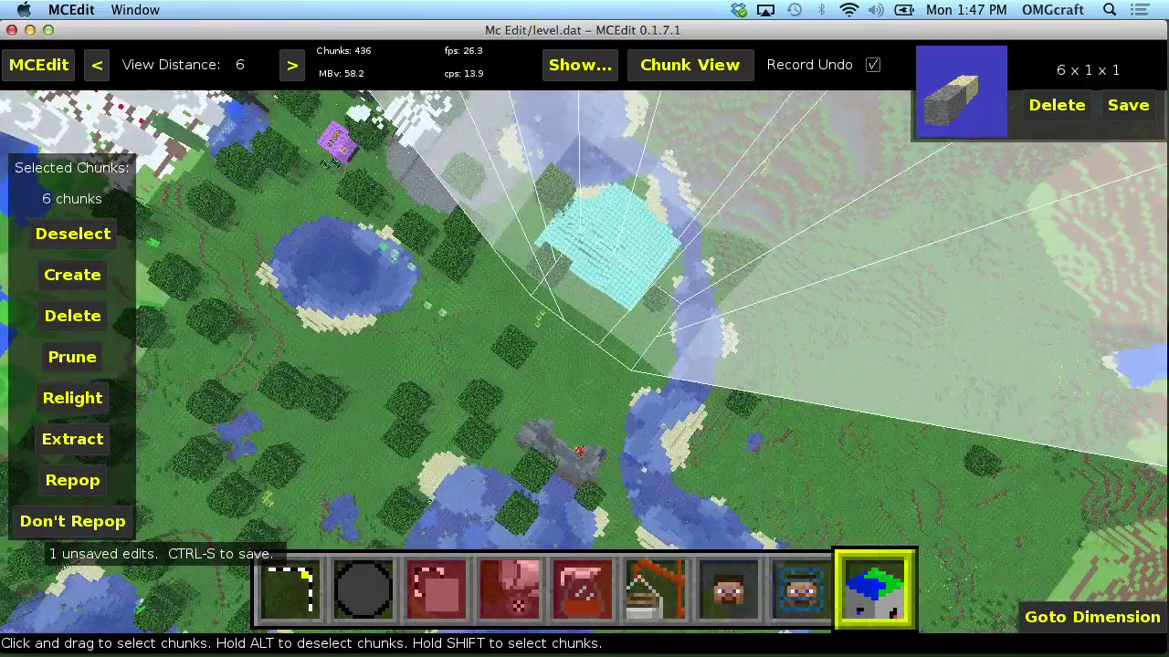
pyautogui.press('a')
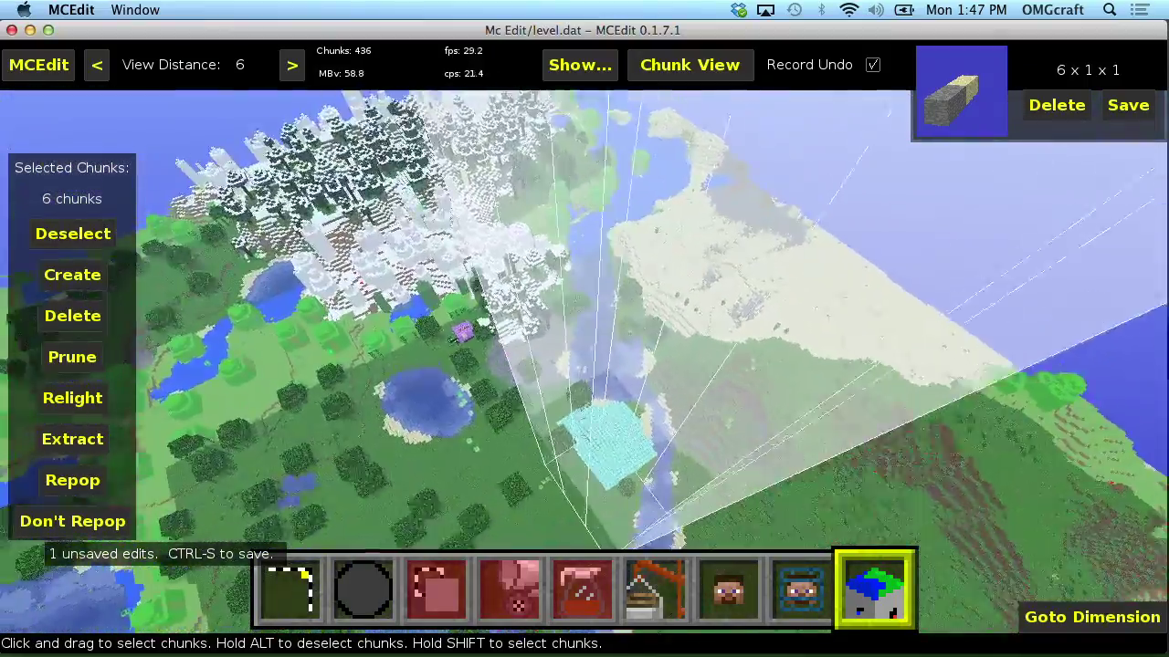
pyautogui.press('w')
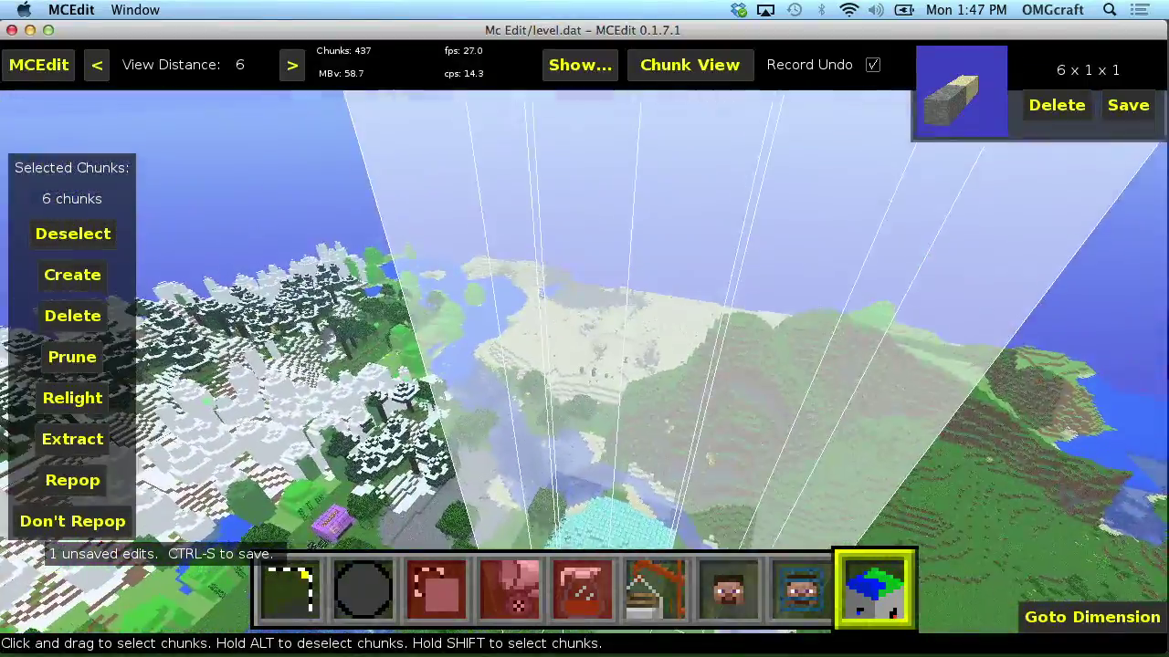
pyautogui.press('space')
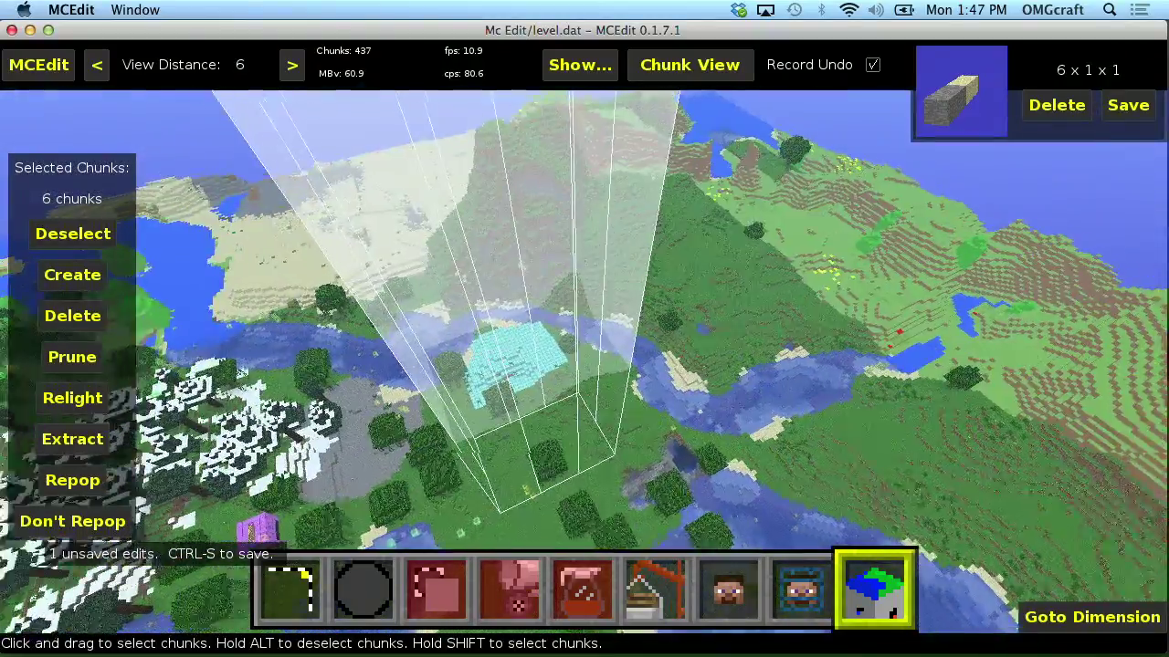
pyautogui.press('w')
pyautogui.press('w')
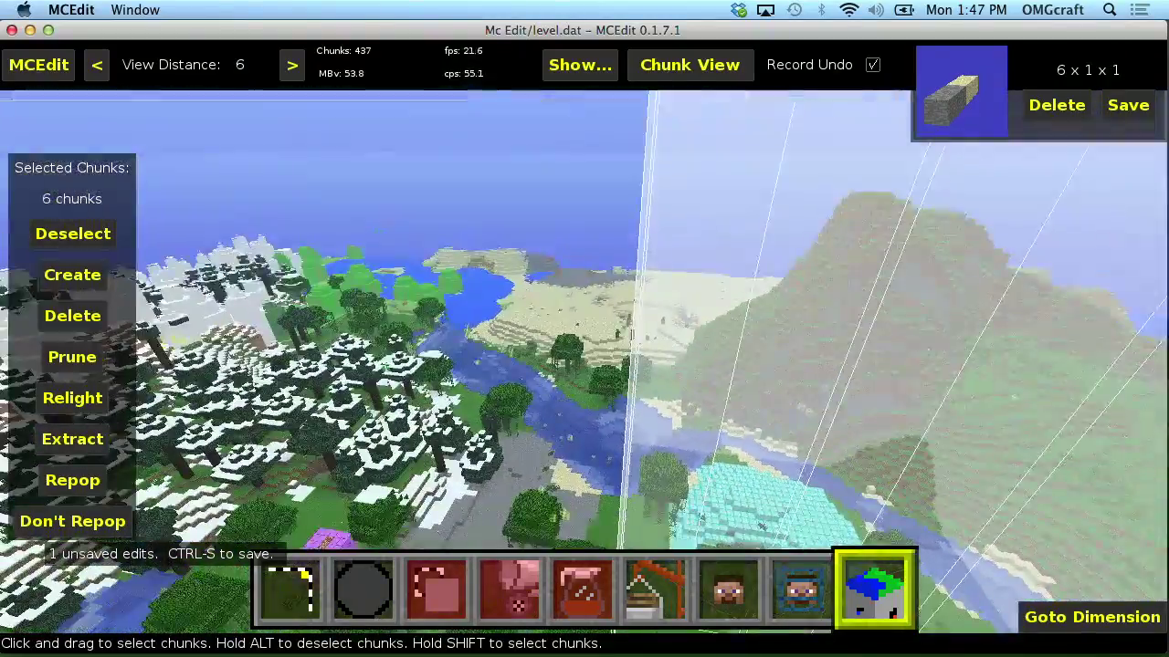
# - Deselect the current chunks and select a block of 36 chunks stretching from the snowy forest to the diamond patch
pyautogui.rightClick(462, 256)
pyautogui.click(73, 234)
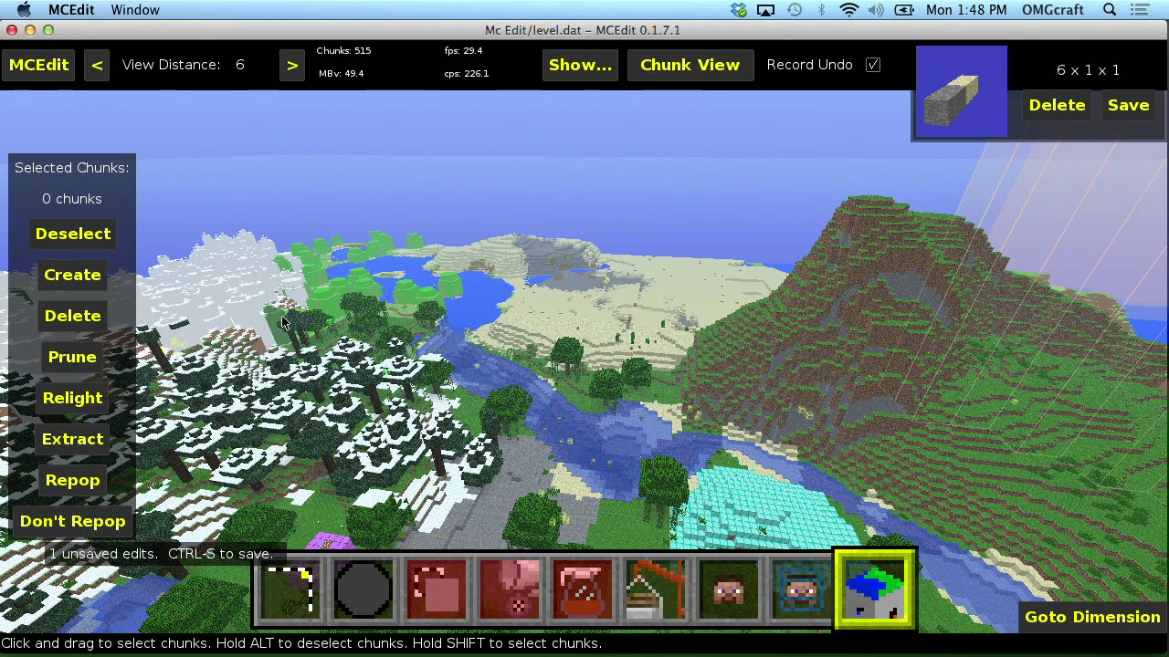
pyautogui.moveTo(283, 323); pyautogui.dragTo(765, 537)
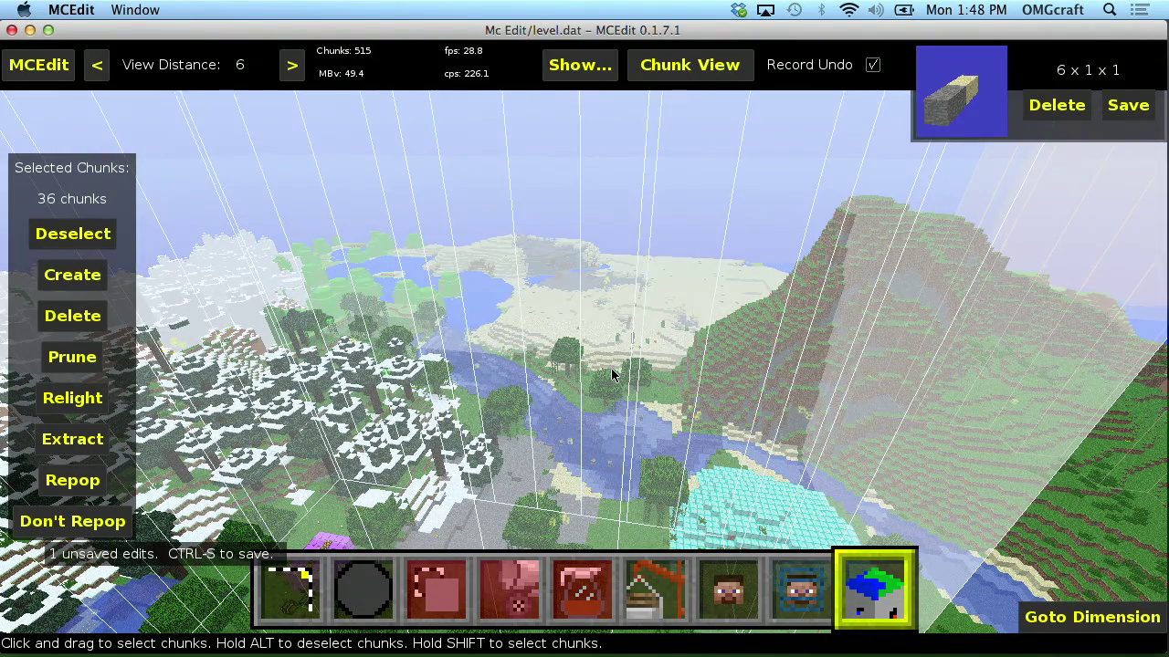
pyautogui.press('s')
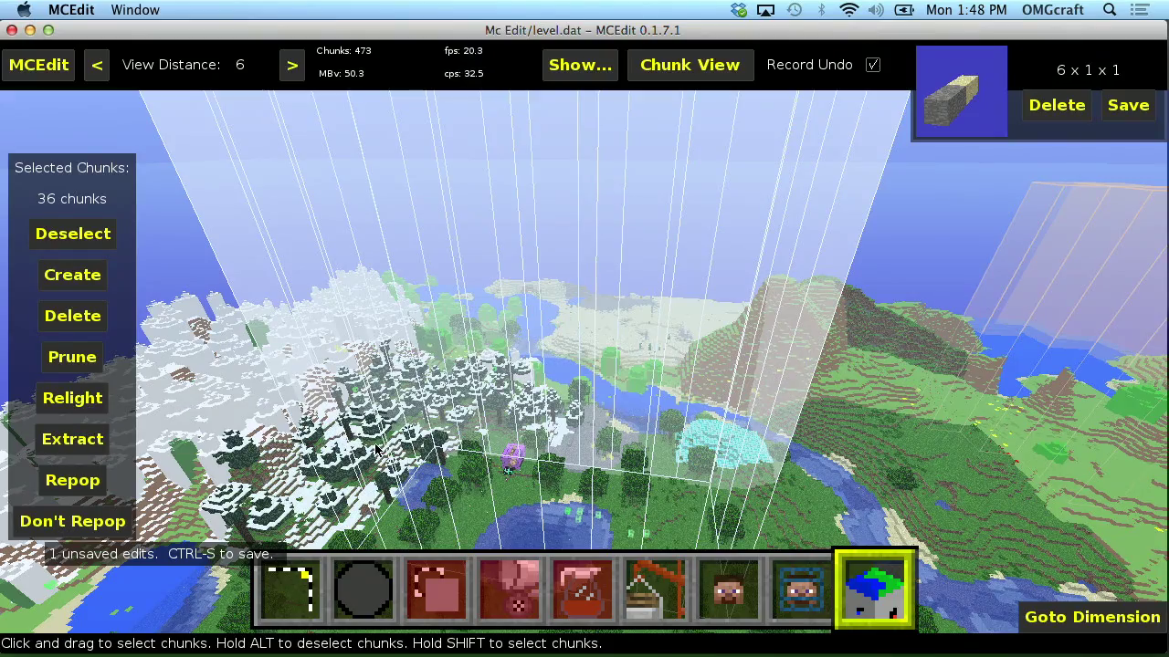
pyautogui.rightClick(347, 332)
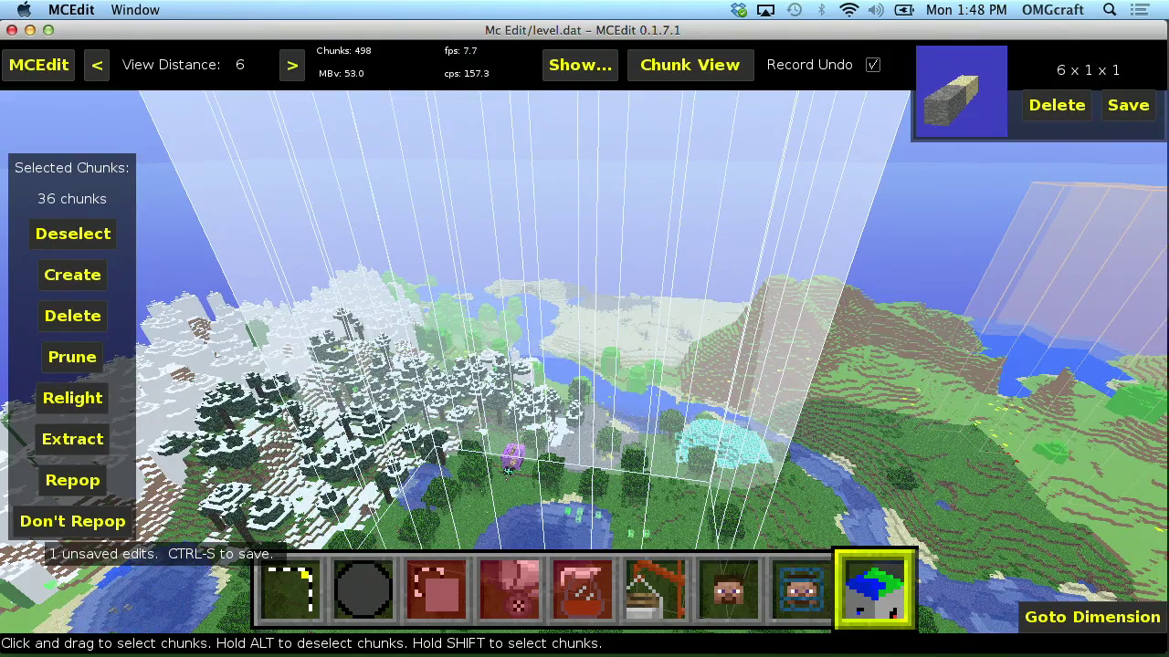
# - Switch to the Brush tool facing the large dirt mountain and set its mode to Erode
pyautogui.press('w')
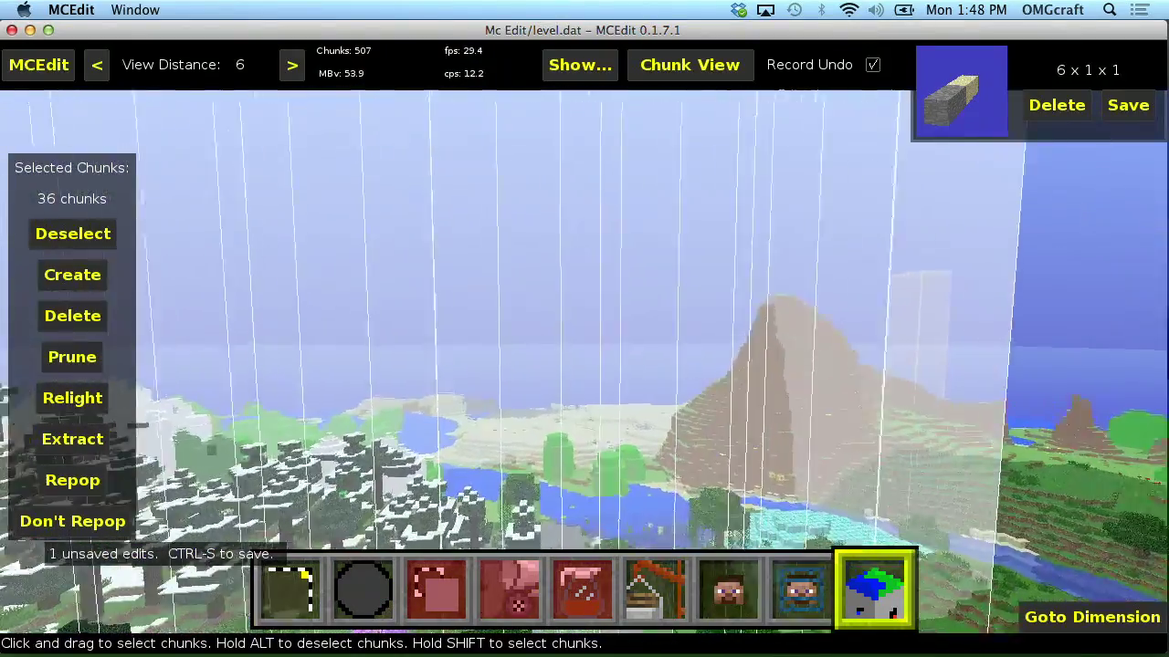
pyautogui.press('d')
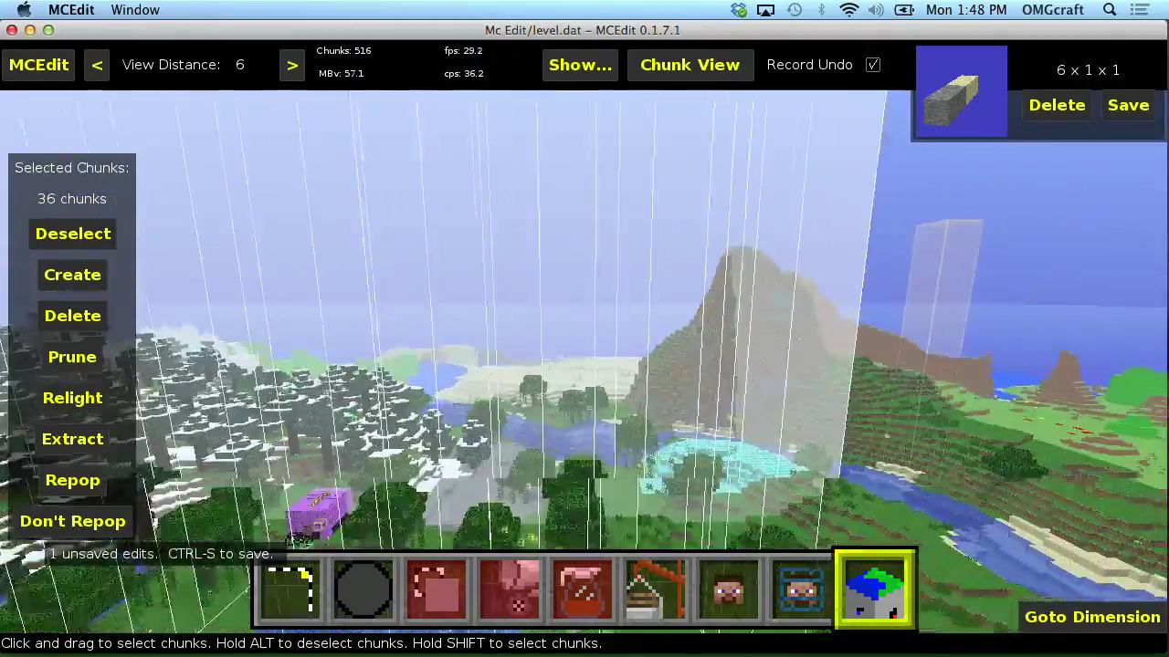
pyautogui.press('d')
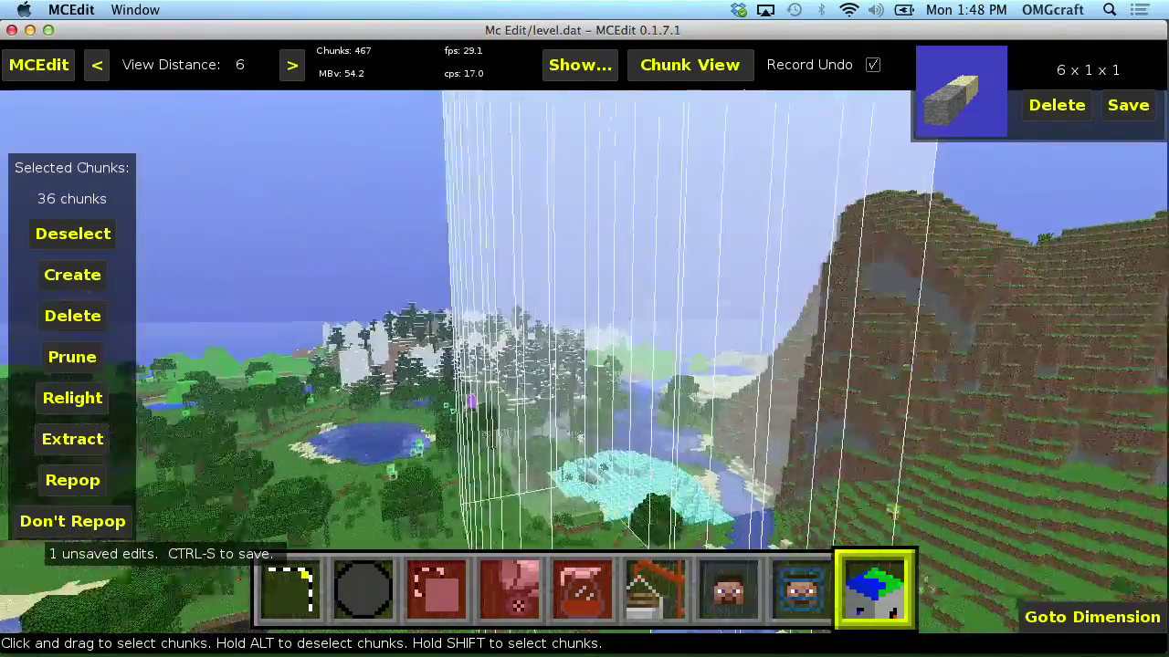
pyautogui.press('d')
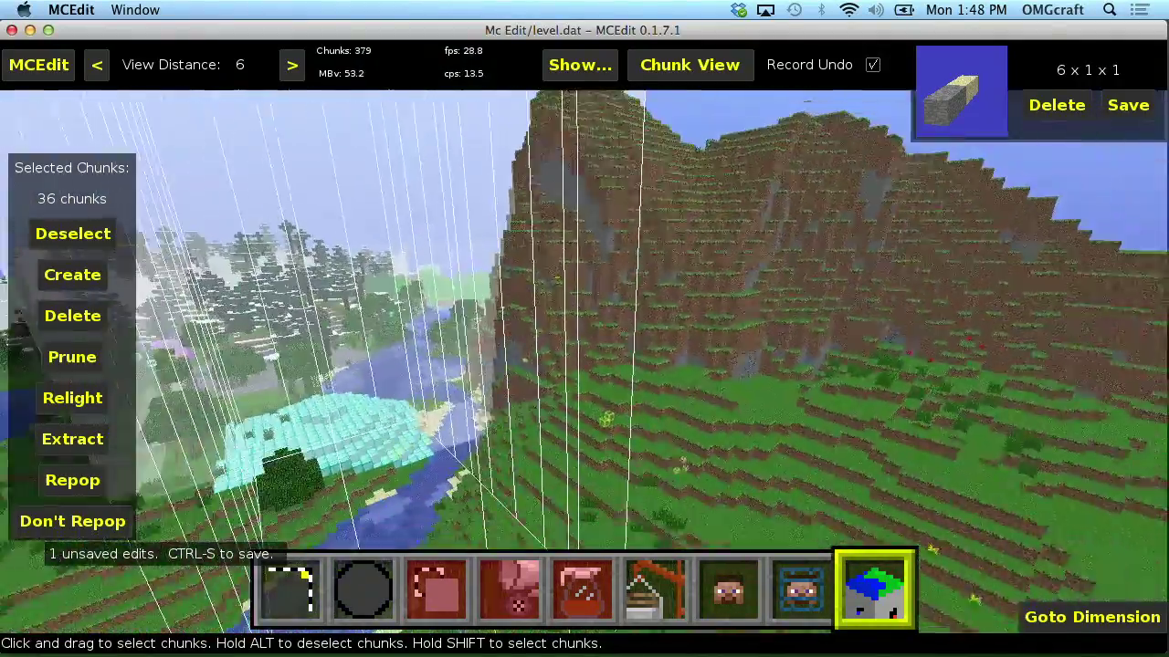
pyautogui.rightClick(448, 509)
pyautogui.click(363, 589)
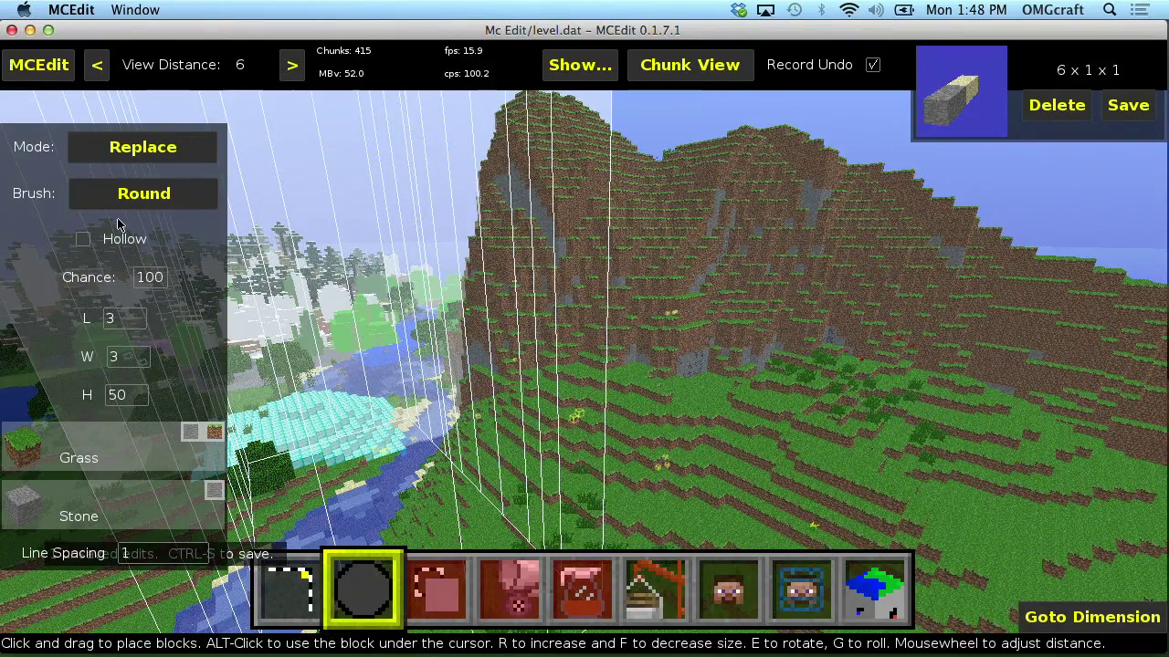
pyautogui.click(160, 145)
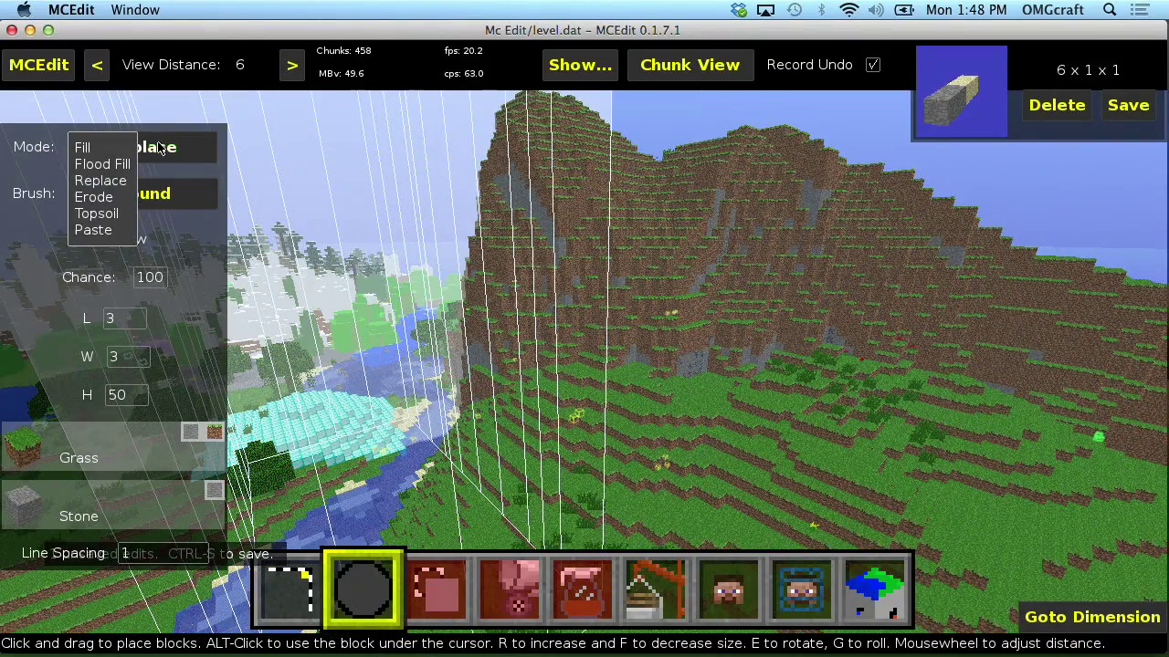
pyautogui.click(95, 197)
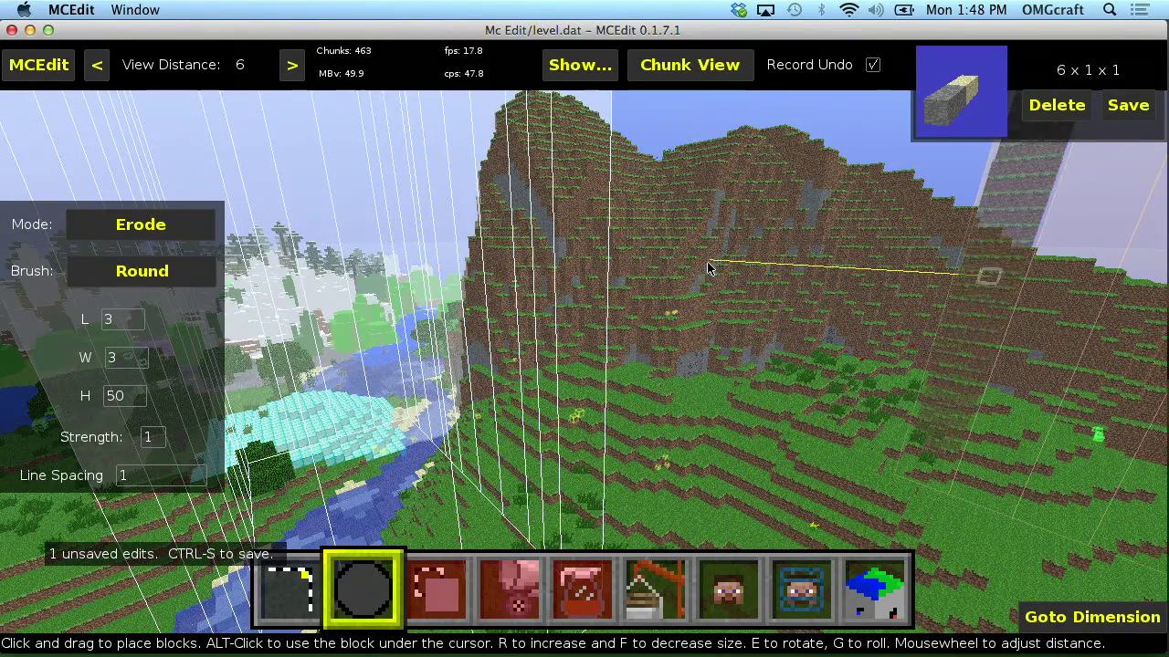
# - Set the round Erode brush's height, width and length to 6 each
pyautogui.click(136, 402)
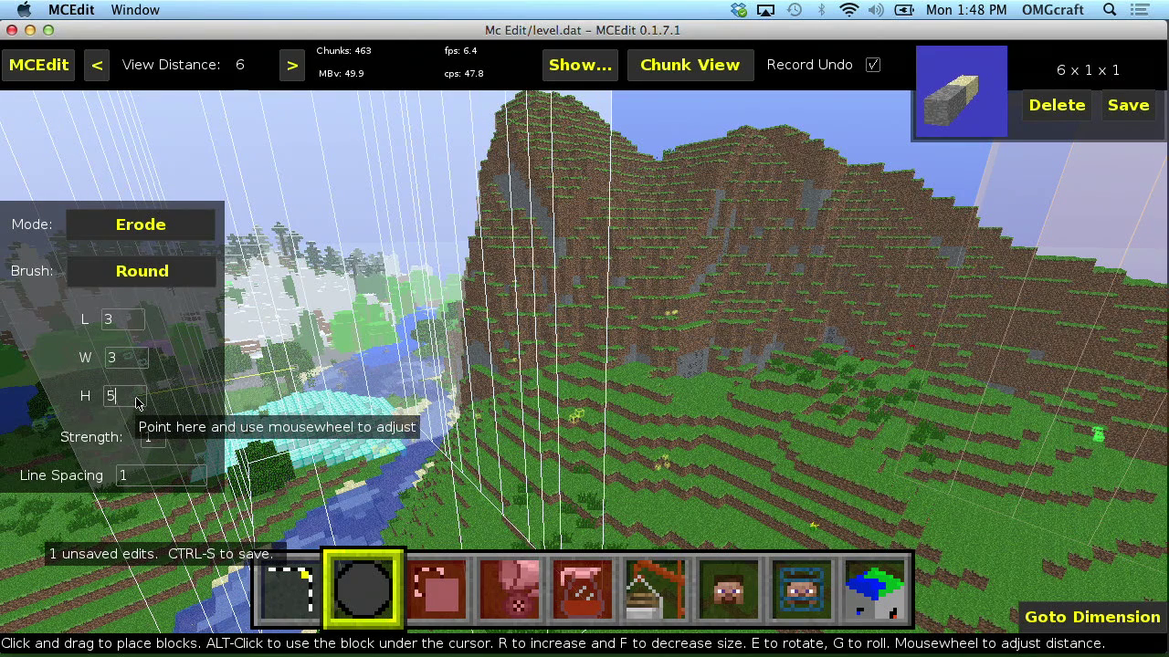
pyautogui.click(136, 368)
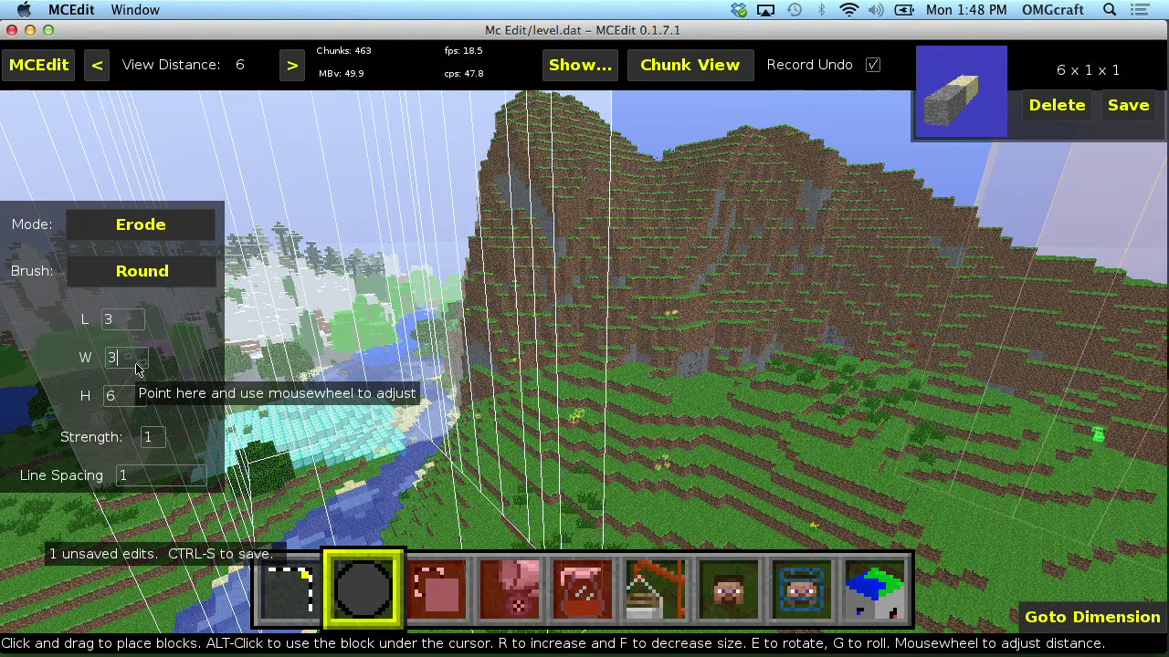
pyautogui.click(134, 319)
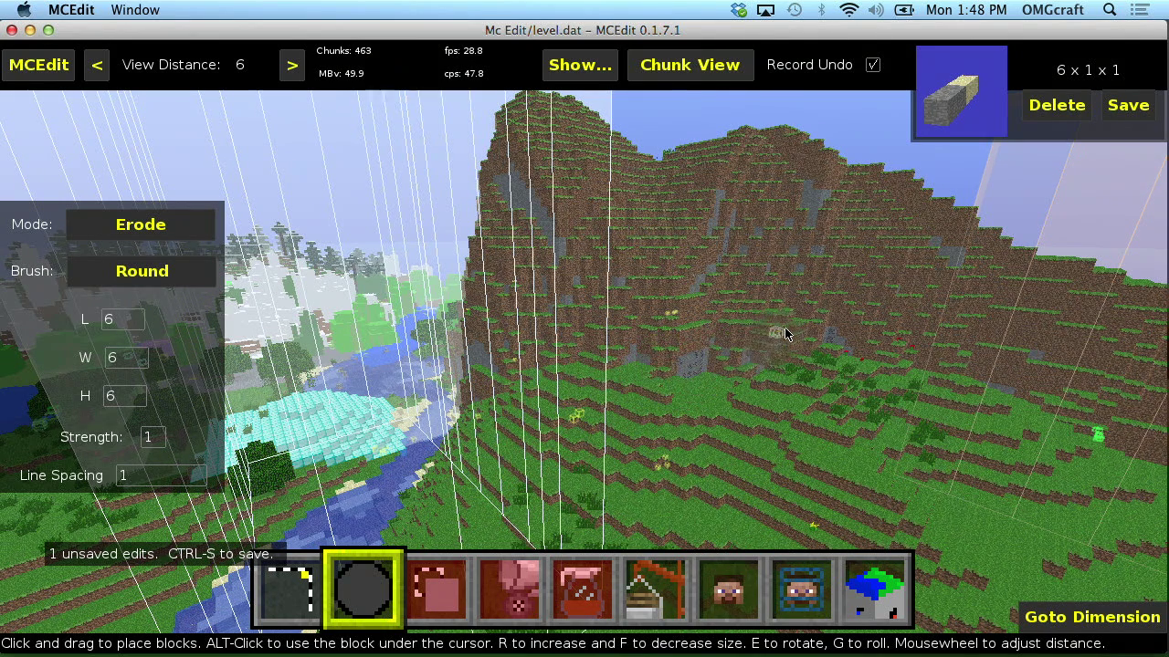
# - Erode the dirt mountain's face with one downward brush stroke ending on the grass at its foot, and inspect the exposed stone up close
pyautogui.moveTo(792, 244)
pyautogui.mouseDown()
pyautogui.moveTo(703, 251)
pyautogui.moveTo(777, 301)
pyautogui.moveTo(776, 384)
pyautogui.moveTo(858, 467)
pyautogui.mouseUp()
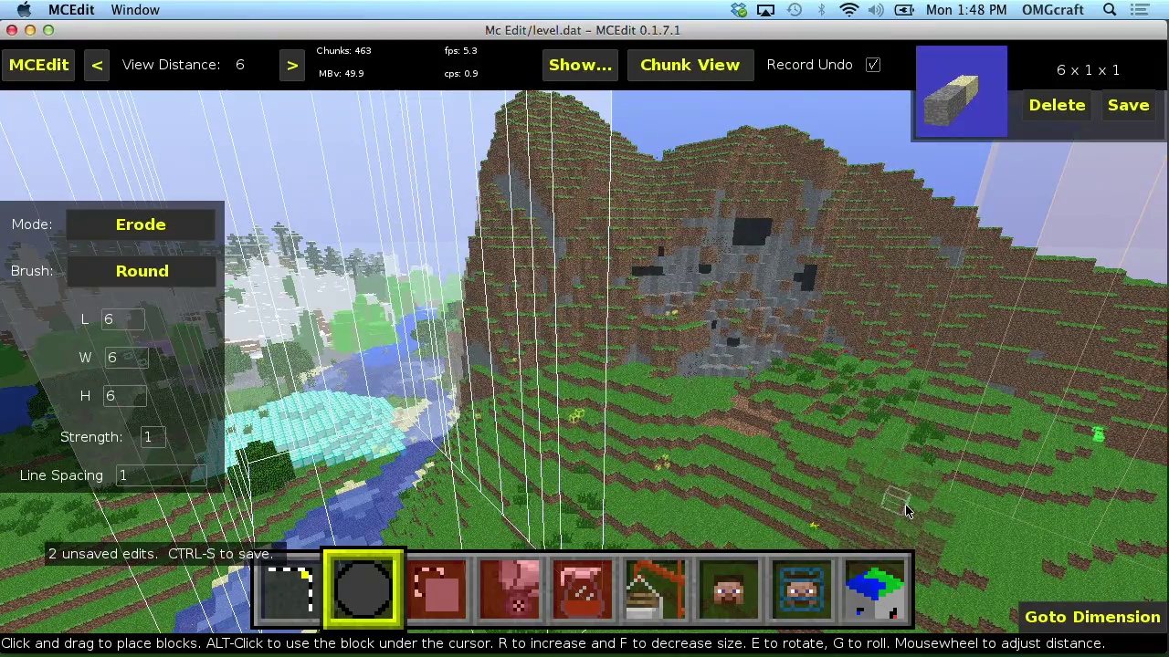
pyautogui.press('w')
pyautogui.rightClick(836, 325)
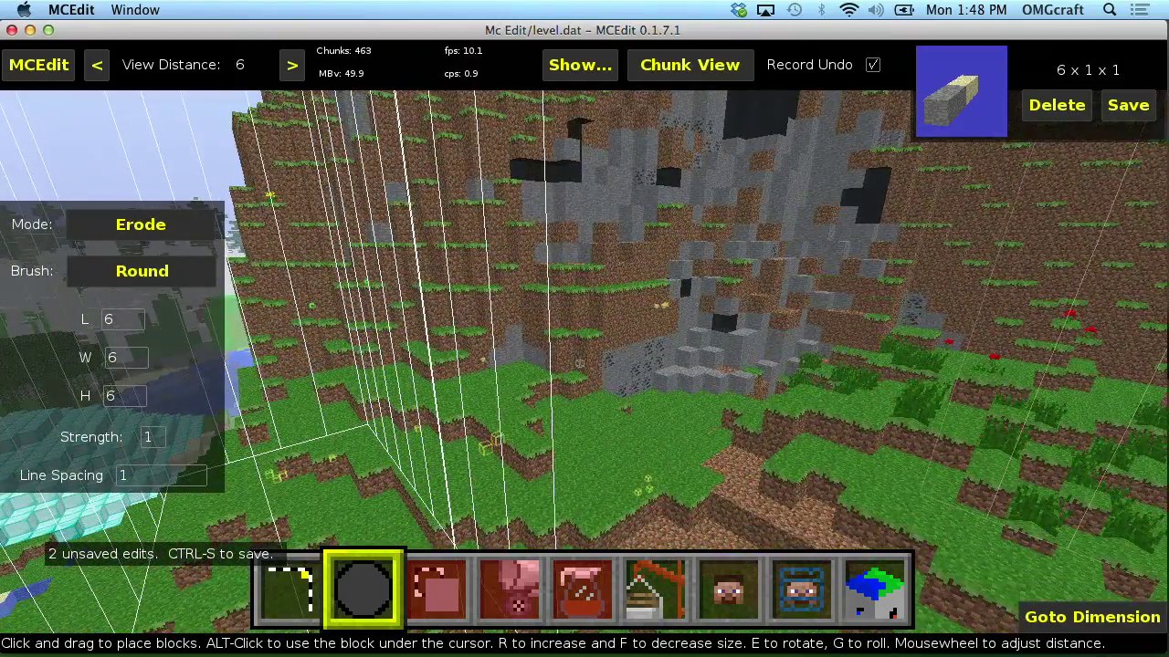
pyautogui.press('w')
pyautogui.press('s')
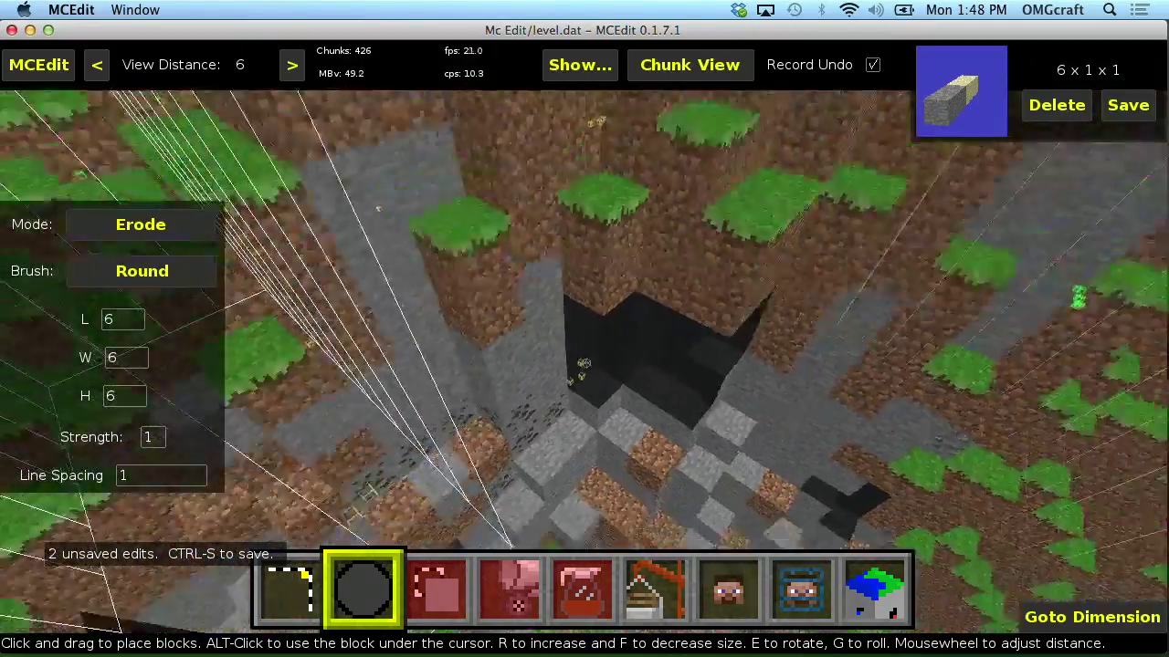
pyautogui.press('s')
pyautogui.press('w')
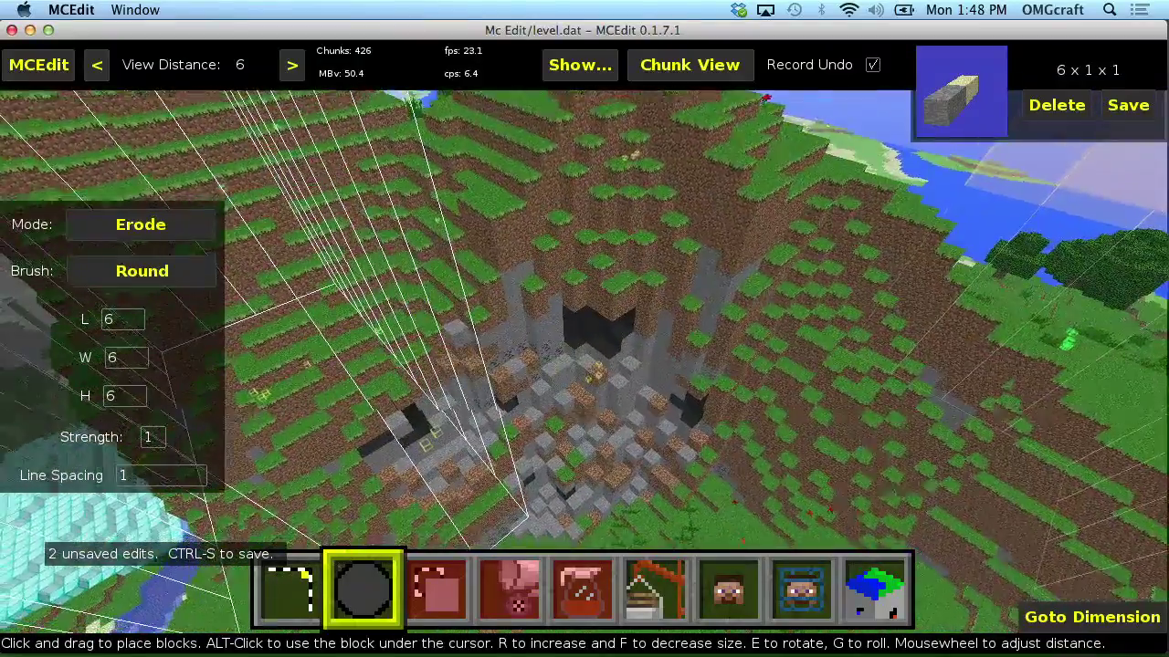
pyautogui.press('s')
# - Replace the current chunk selection with the 6 chunks covering the eroded mountainside and relight them
pyautogui.click(881, 579)
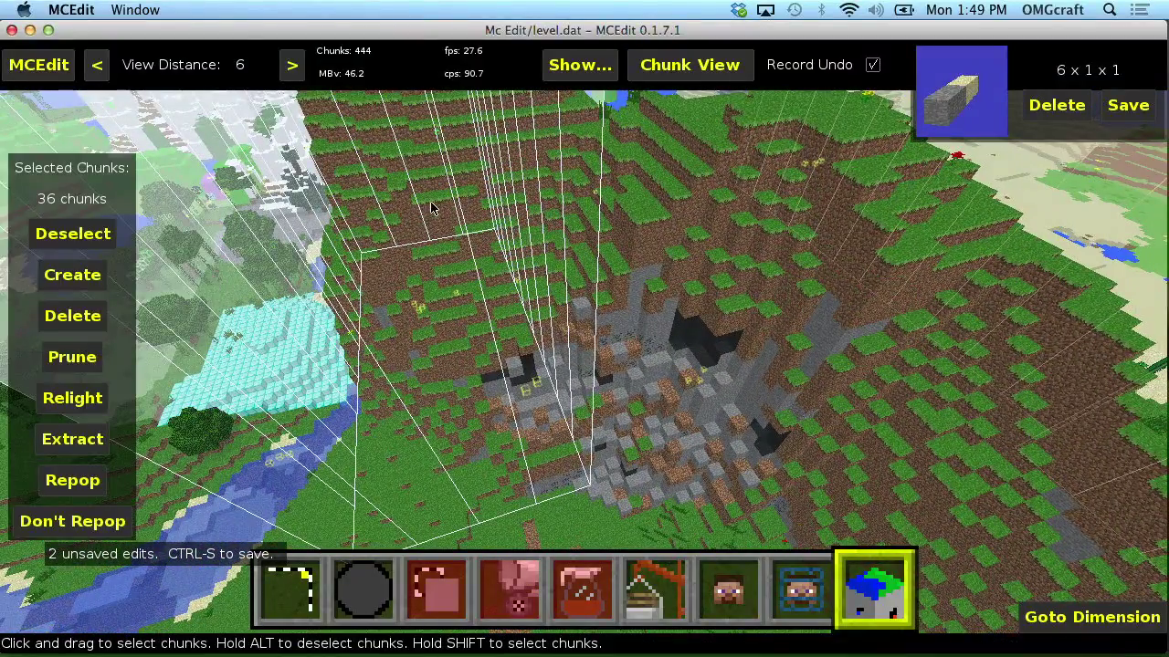
pyautogui.click(82, 233)
pyautogui.moveTo(448, 255); pyautogui.dragTo(849, 428)
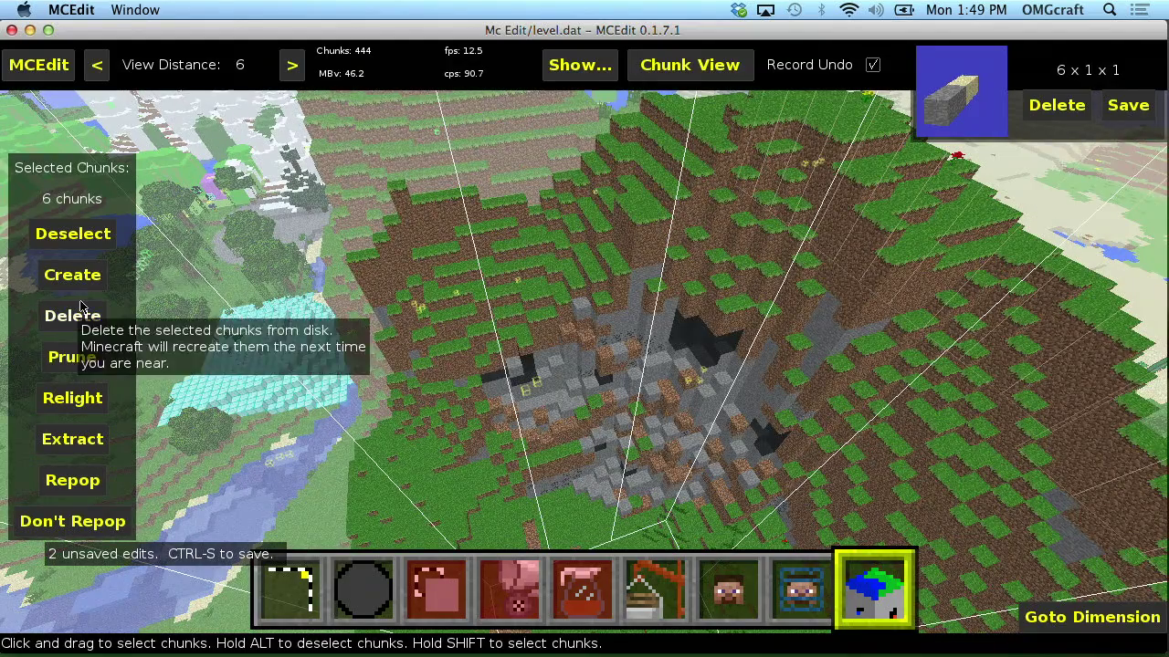
pyautogui.click(91, 400)
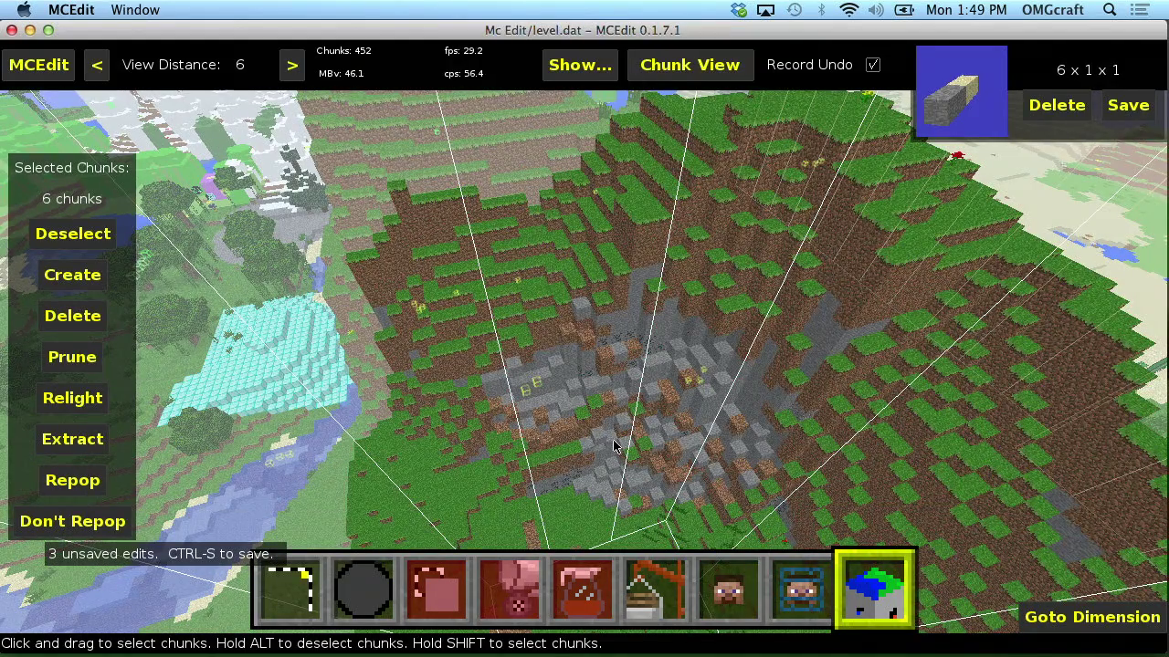
# - Look through the Brush tool's available modes without changing Erode, and return to the chunk control tool
pyautogui.click(363, 589)
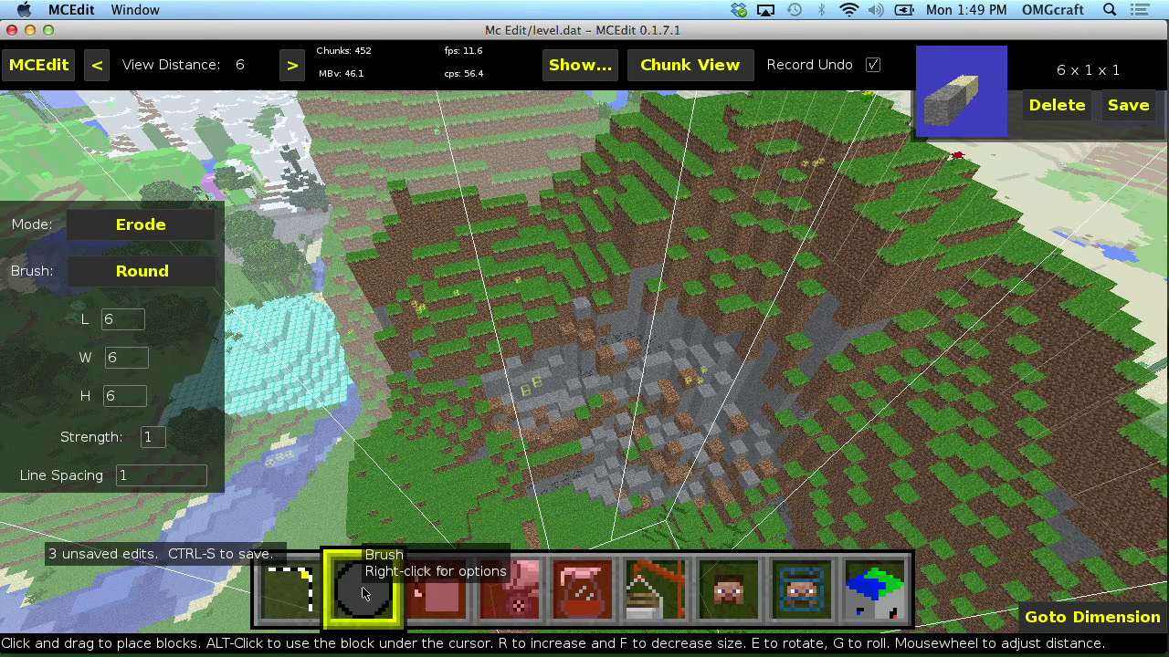
pyautogui.click(166, 234)
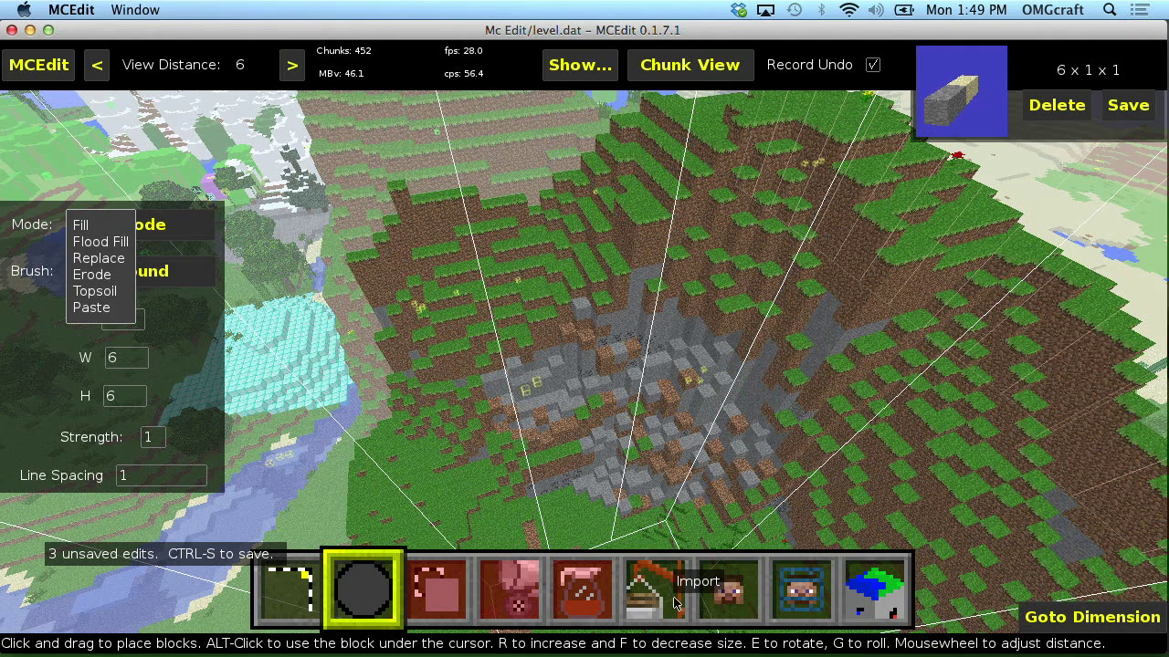
pyautogui.click(868, 583)
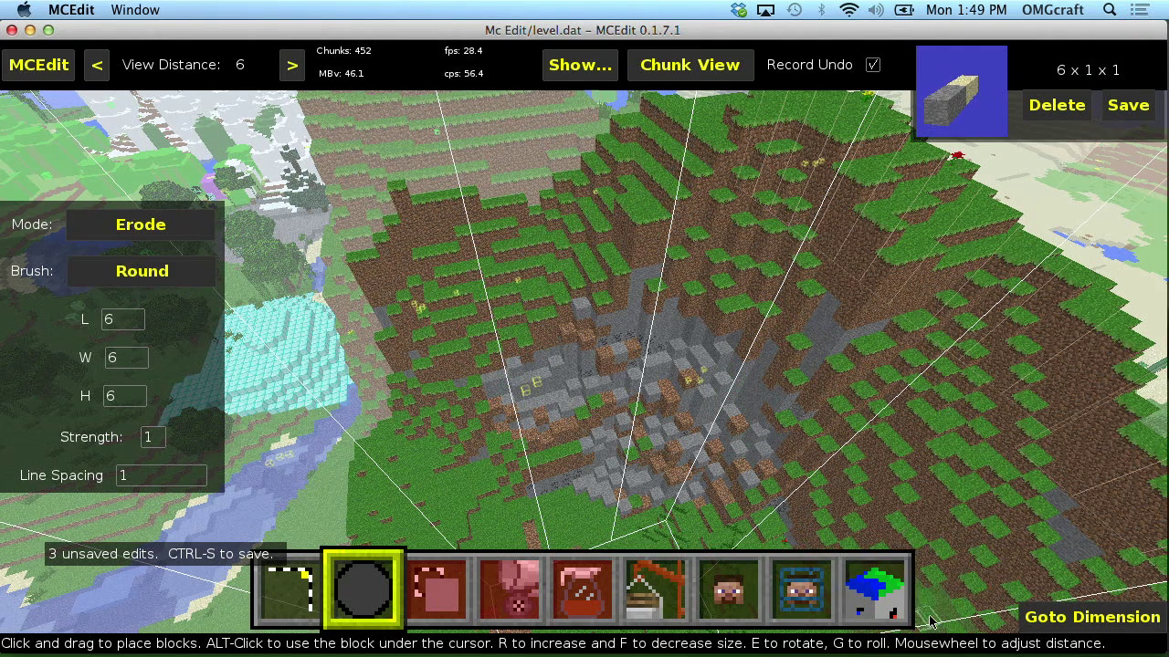
pyautogui.click(871, 586)
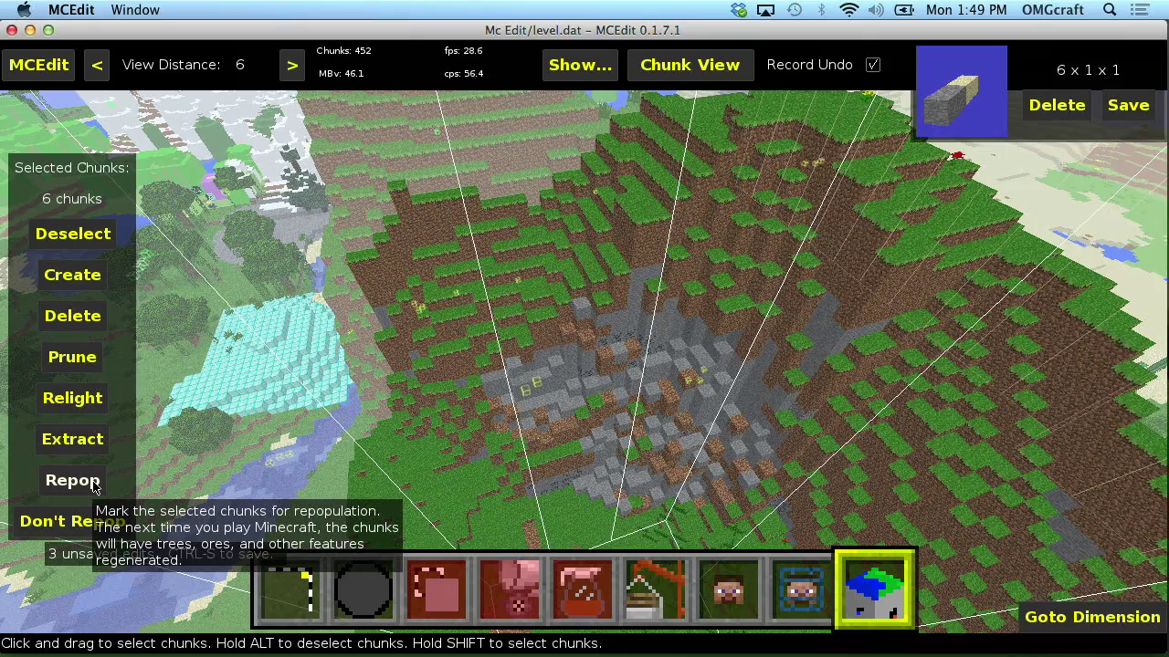
pyautogui.press('s')
pyautogui.press('a')
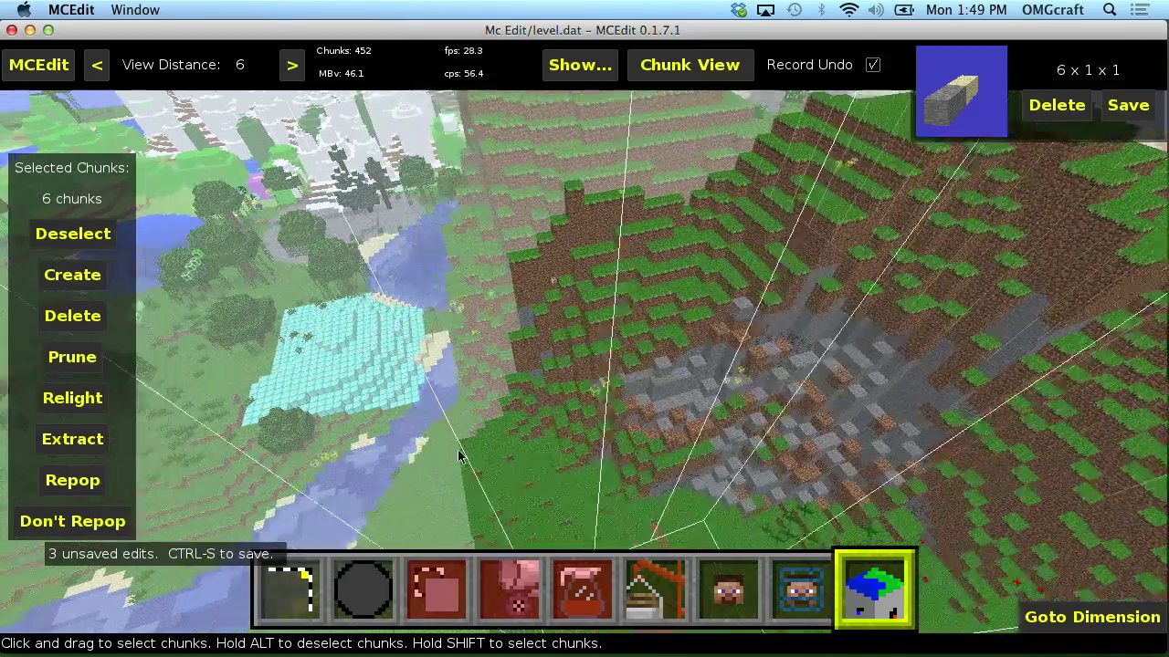
pyautogui.press('s')
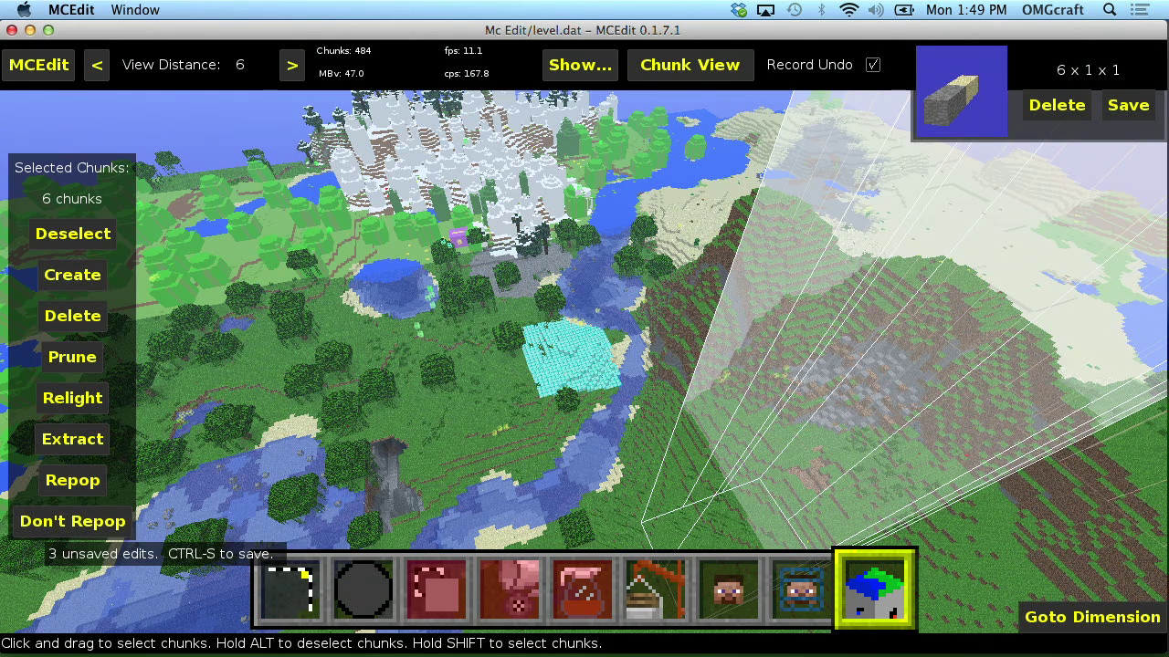
pyautogui.press('w')
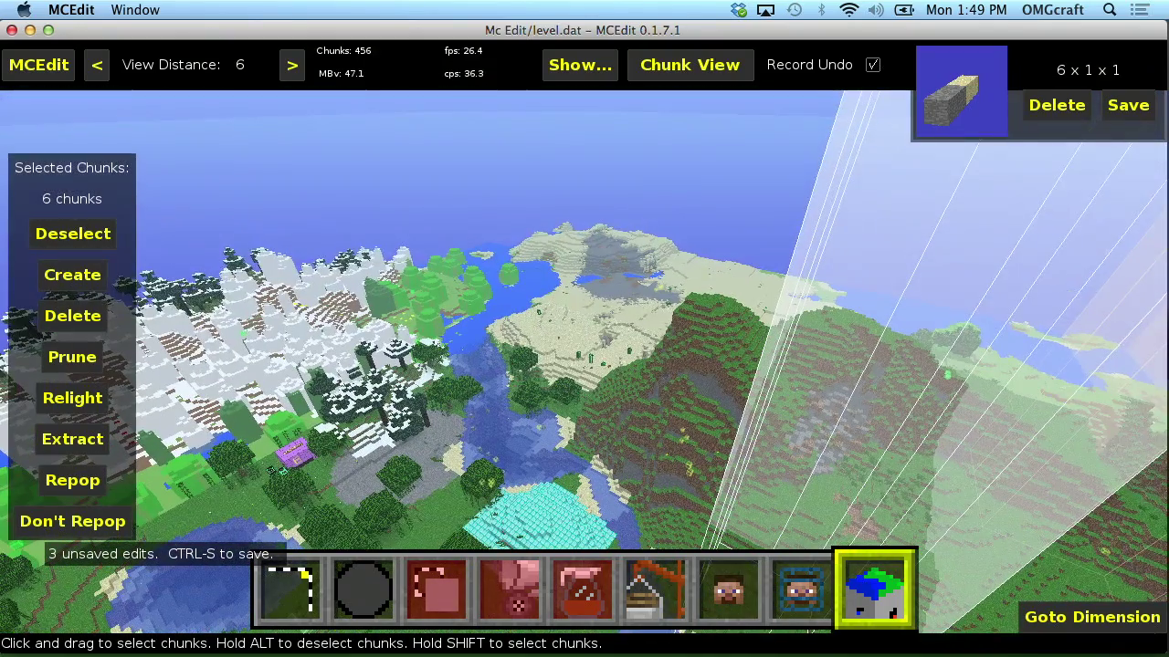